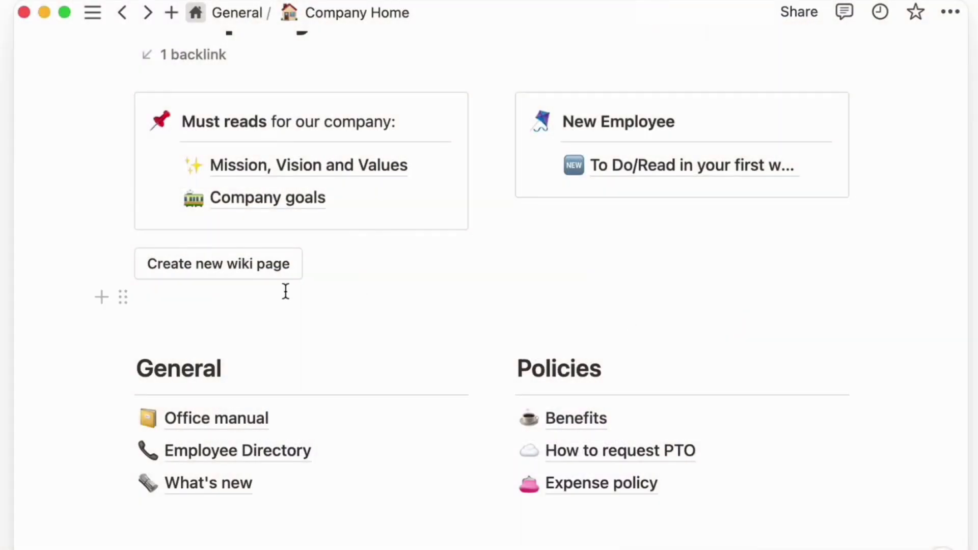
left_click(275, 272)
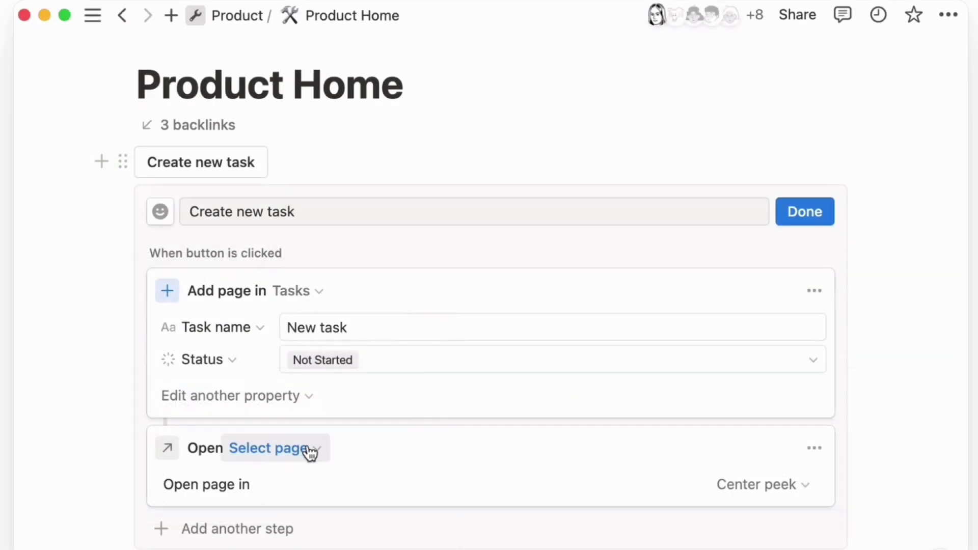
Set the "Create new task" button's open-page step to the page created by this workflow, and save the button
left_click(304, 446)
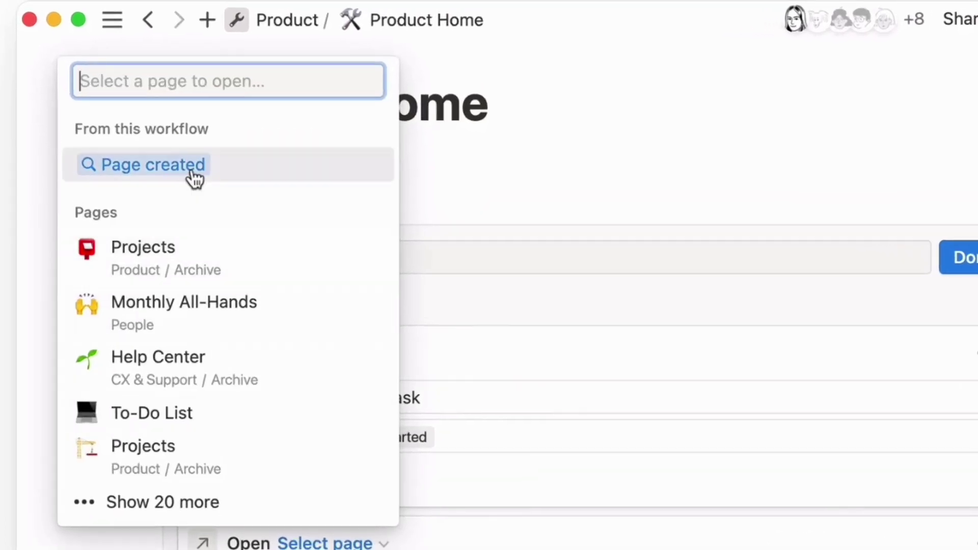
left_click(178, 155)
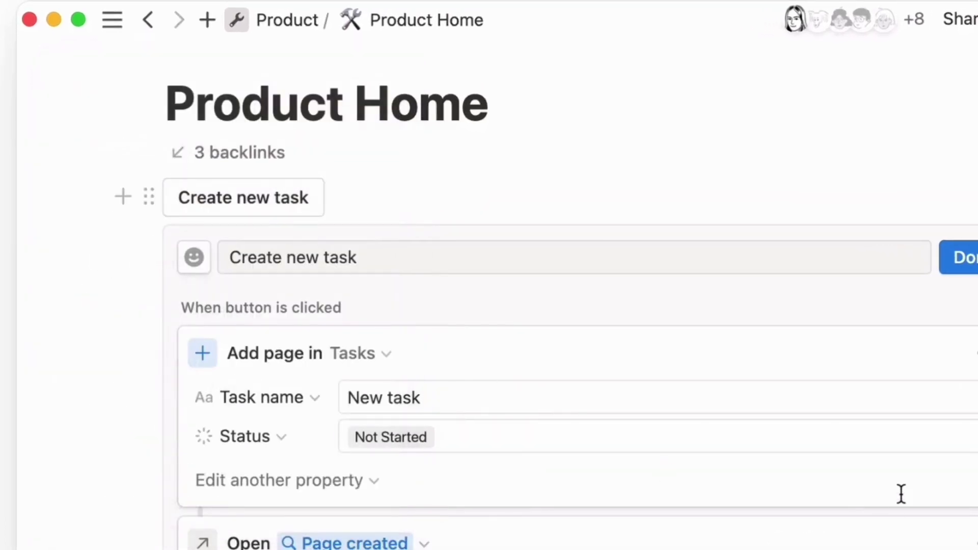
left_click(963, 257)
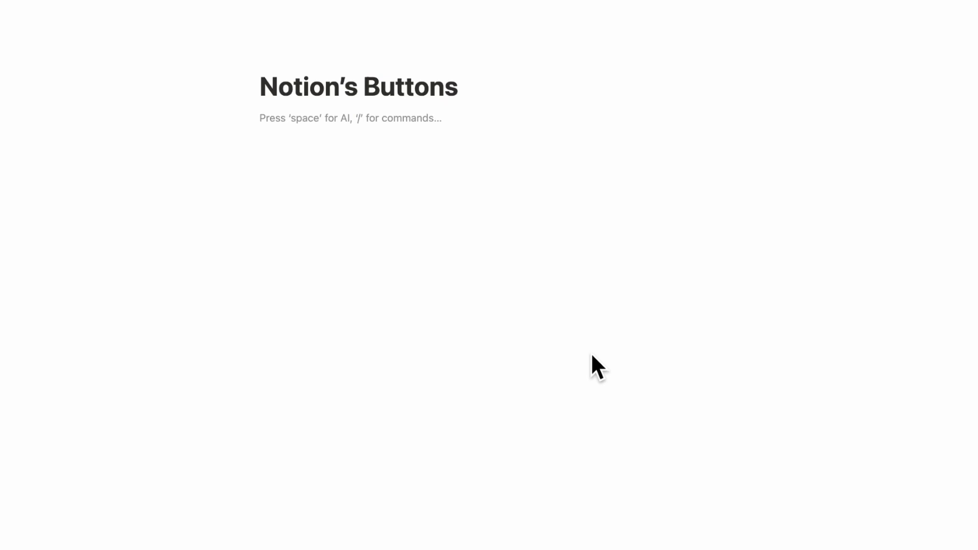
Insert a button block named "Add Task" with a circled plus icon on the Notion's Buttons page and save it
type("/button")
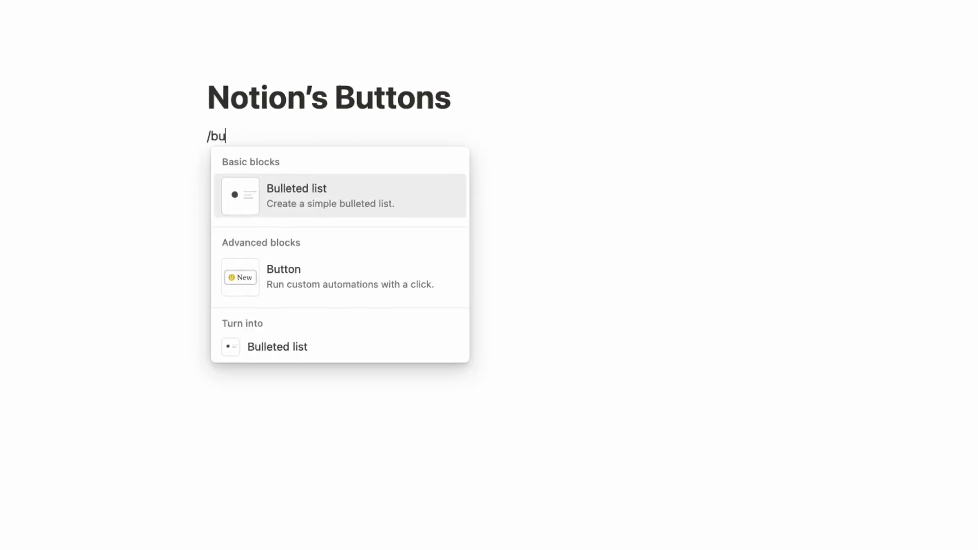
left_click(254, 219)
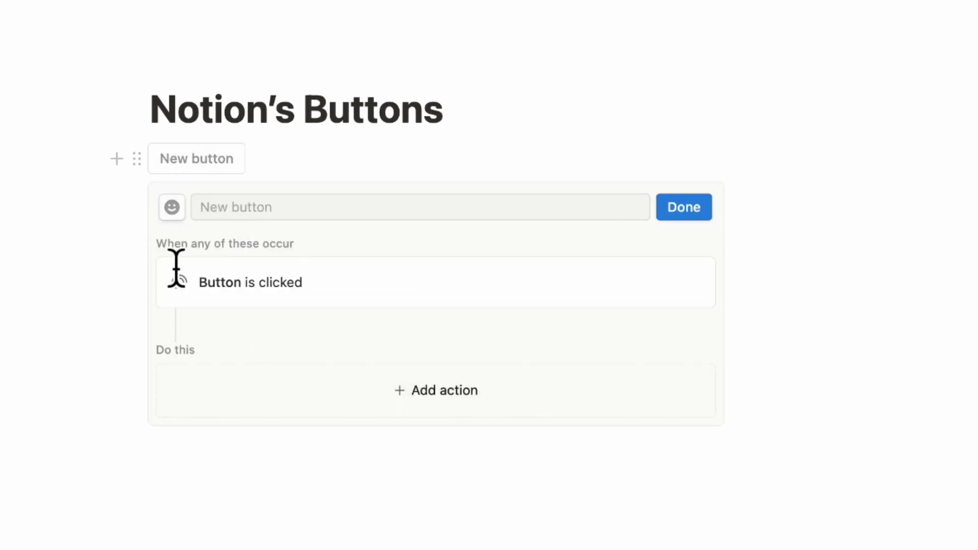
left_click(249, 213)
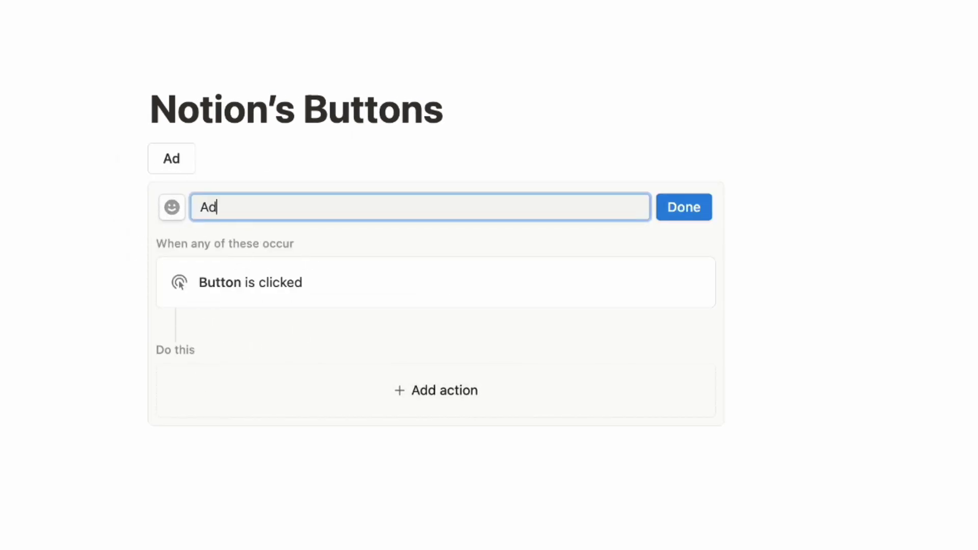
left_click(172, 207)
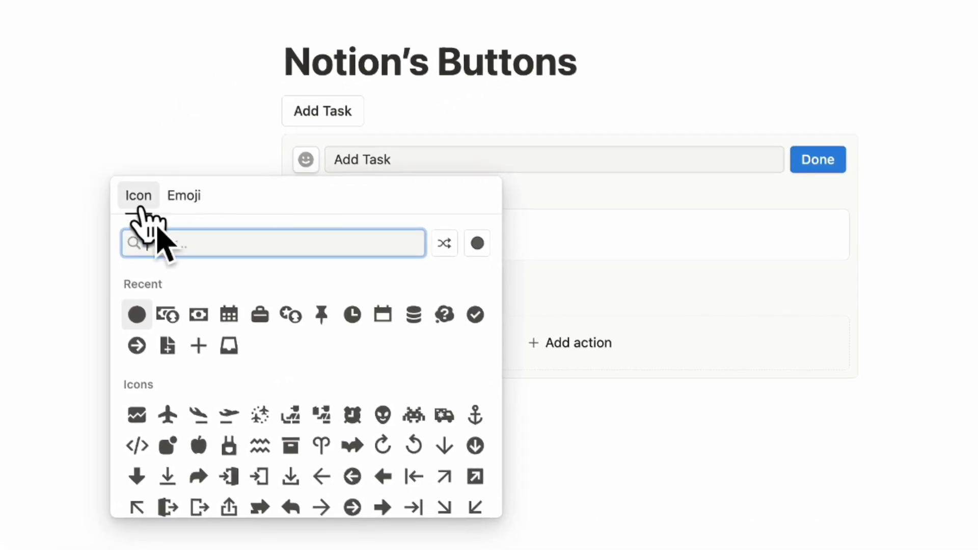
type("plus")
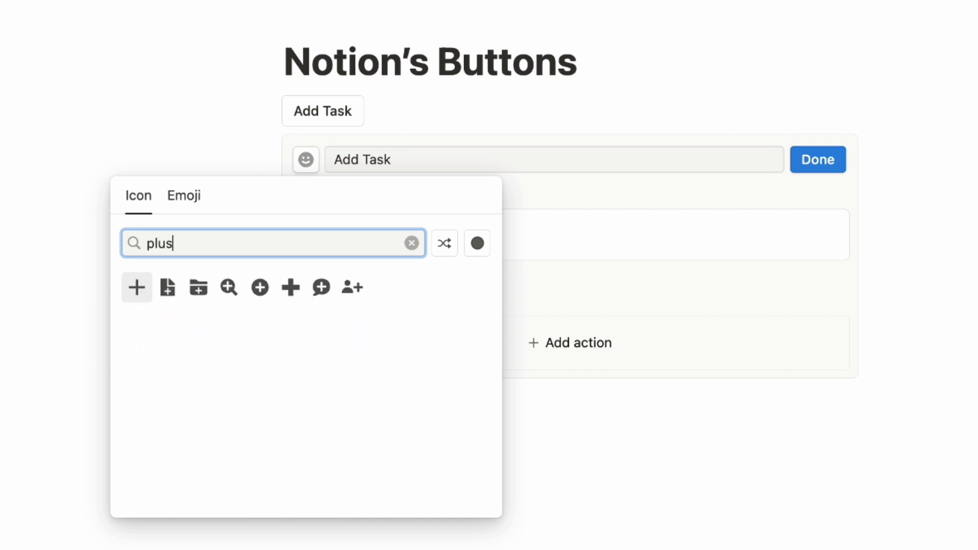
left_click(260, 287)
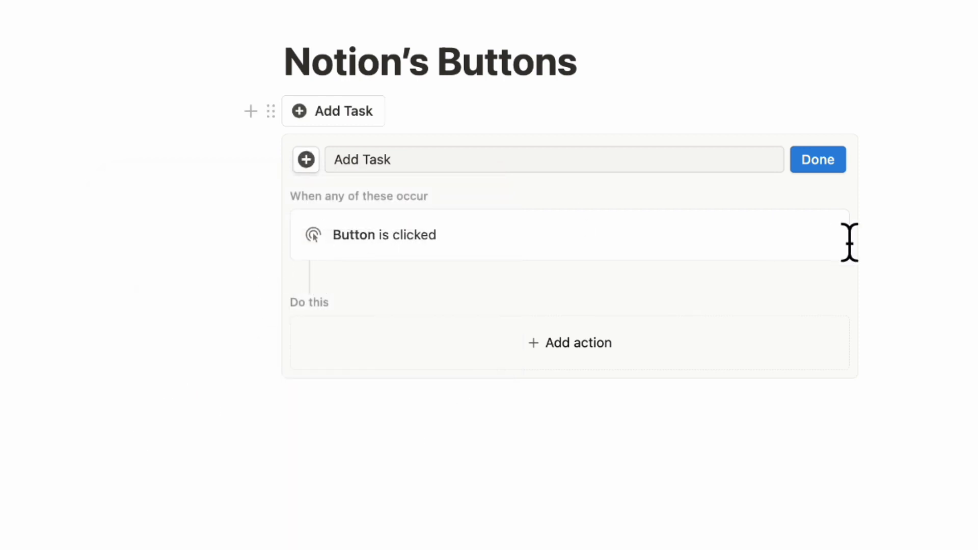
left_click(819, 164)
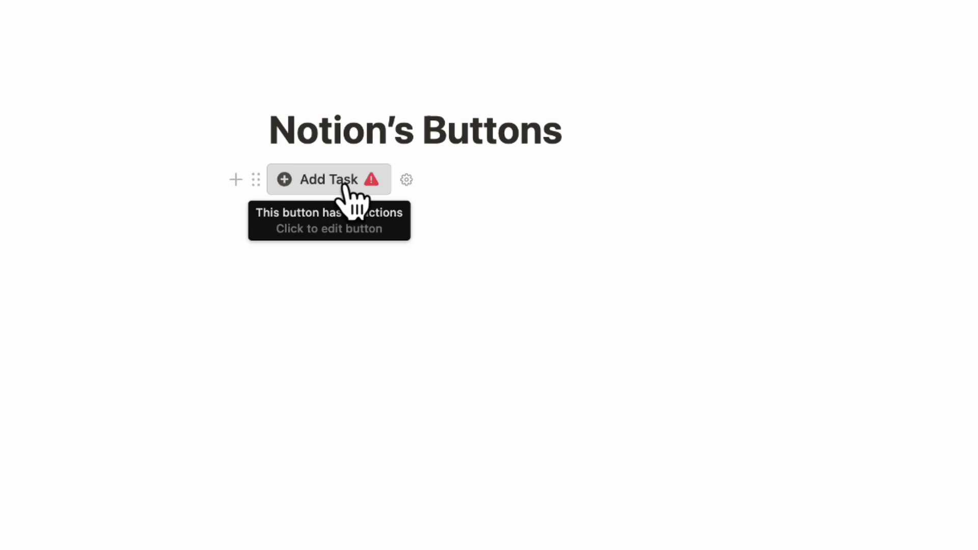
Insert a table view with a new database below the Add Task button and title it "Sample Database"
left_click(358, 239)
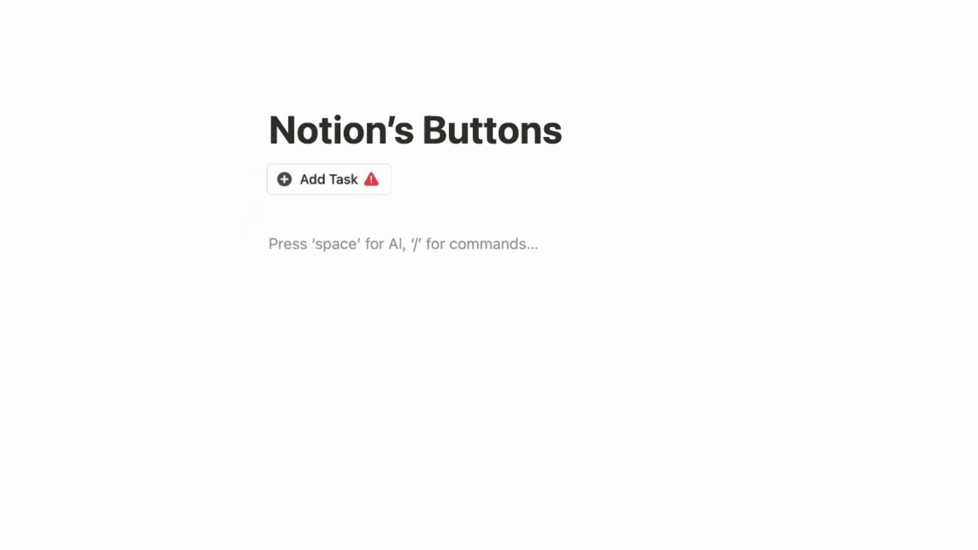
type("/data")
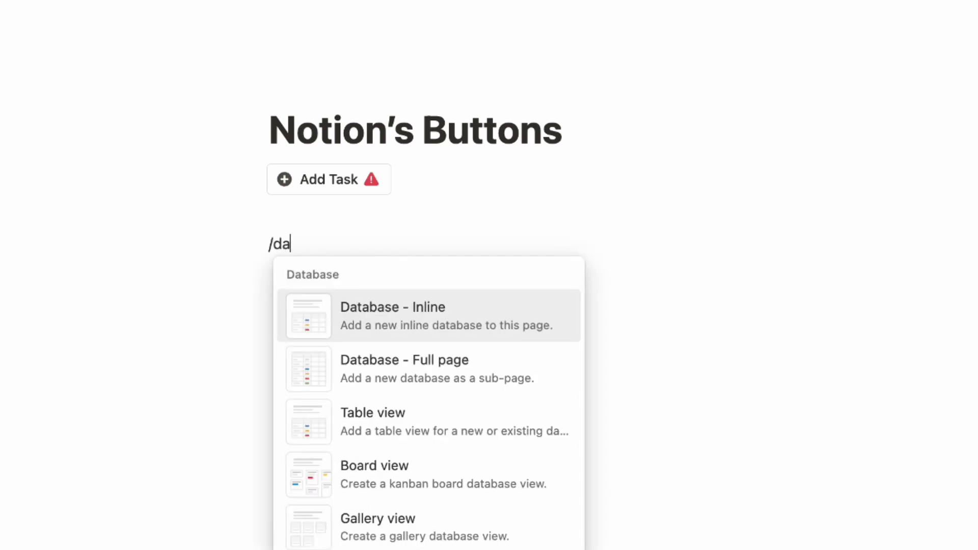
left_click(428, 433)
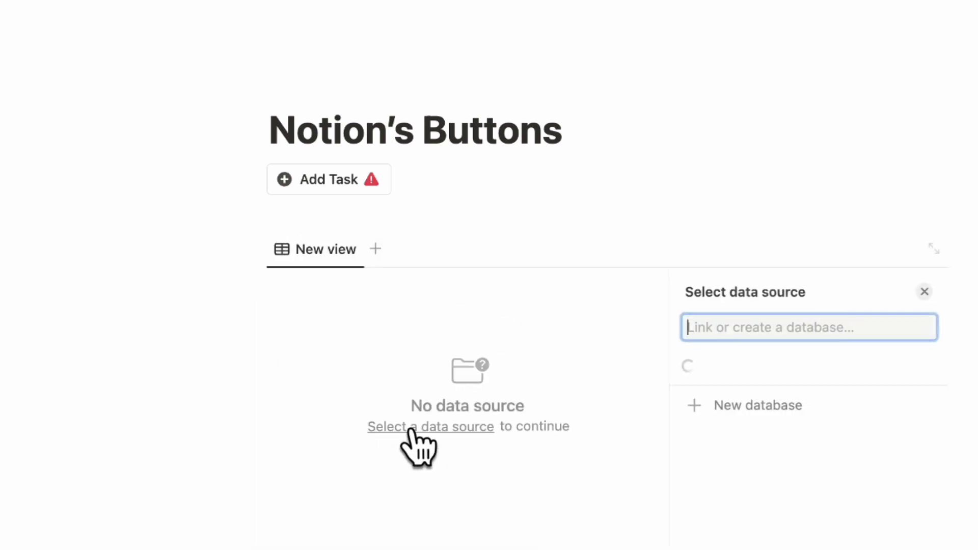
left_click(565, 486)
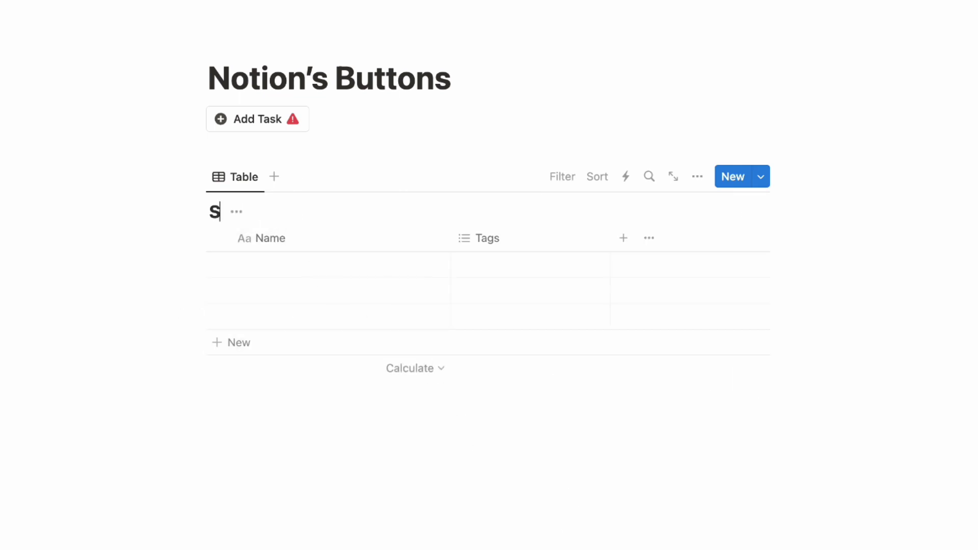
type("Sample D")
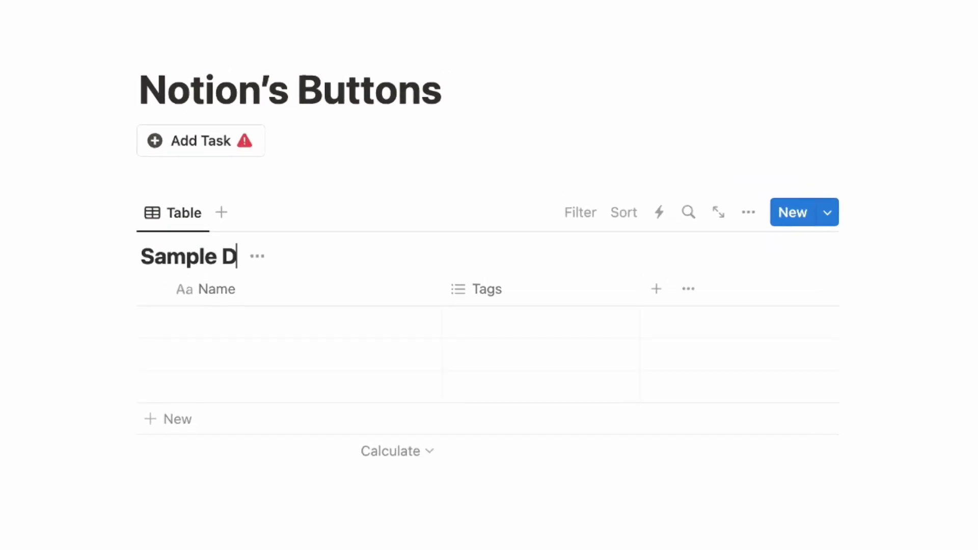
type("atabase")
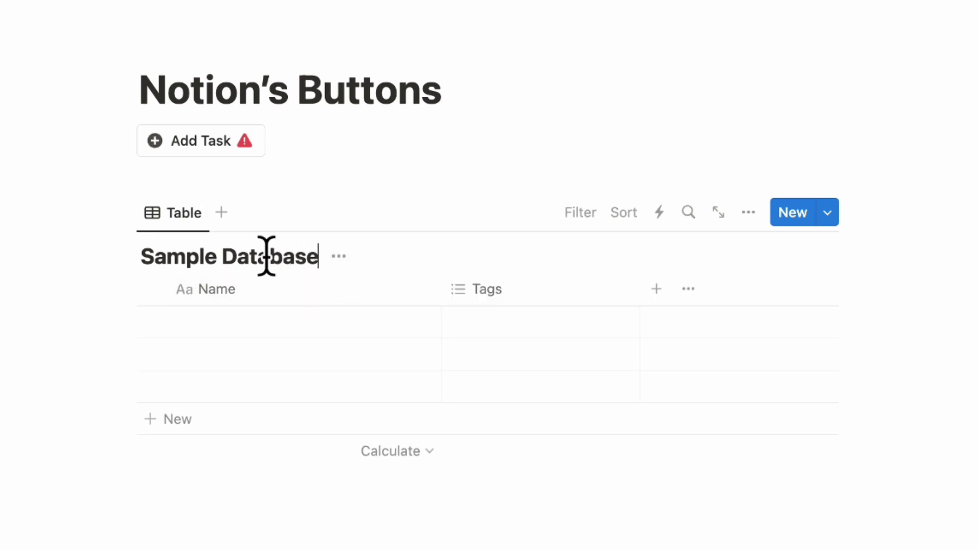
Add a Button property named "Add Task" with the circled plus icon to Sample Database
left_click(656, 290)
type("button")
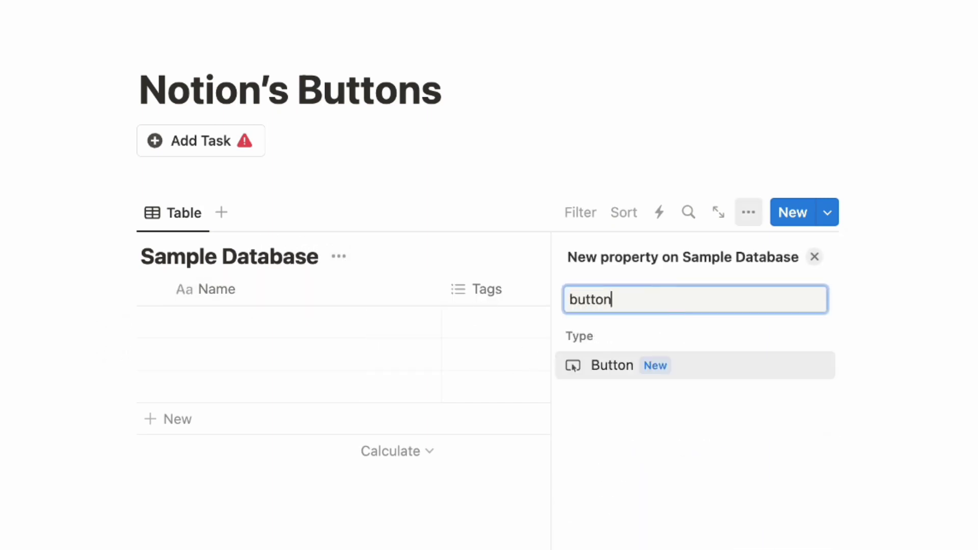
left_click(671, 374)
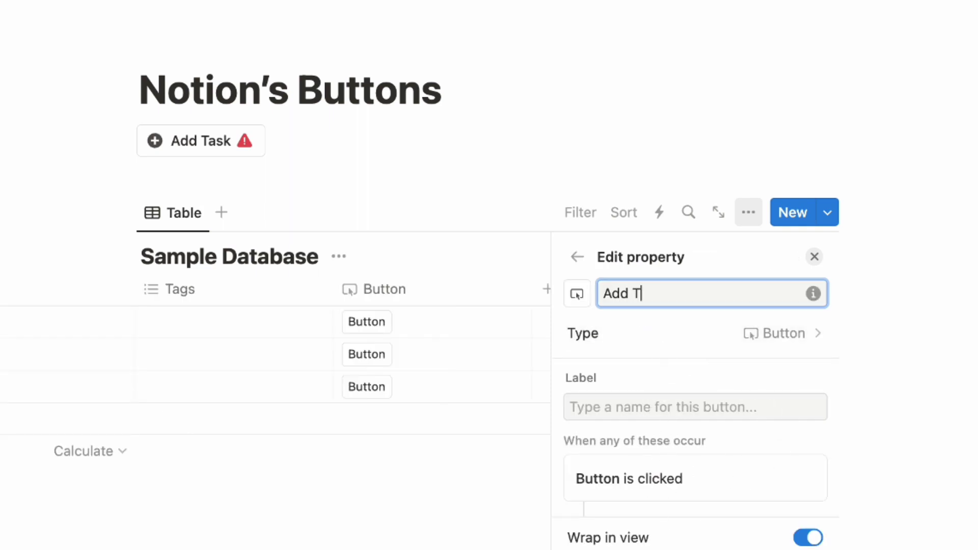
left_click(575, 295)
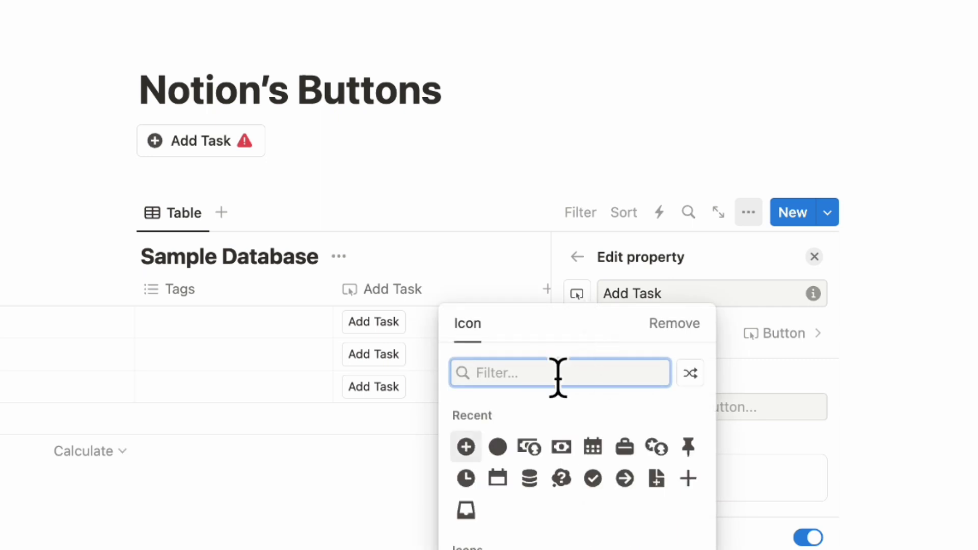
left_click(466, 447)
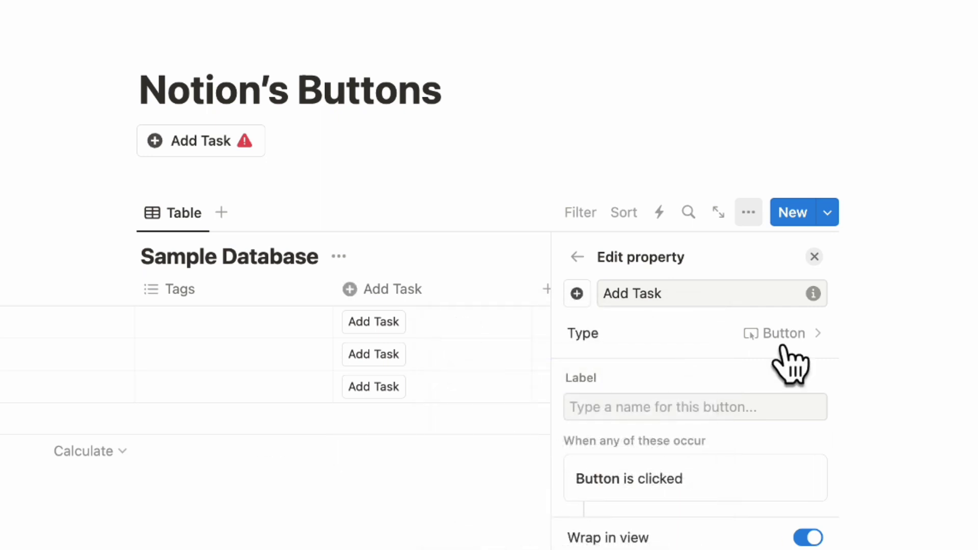
left_click(814, 257)
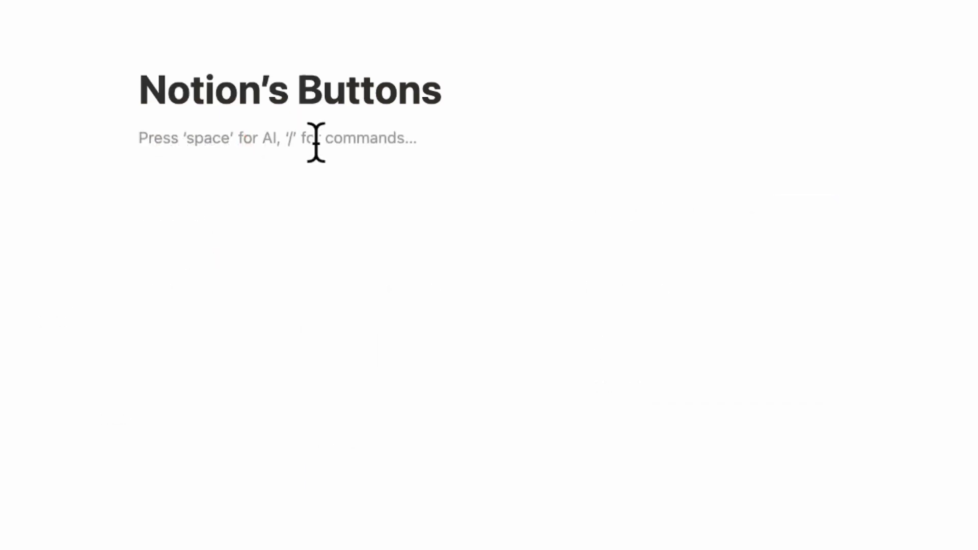
Insert a button block named "Daily To-do" with a sun icon on the empty Notion's Buttons page
type("/")
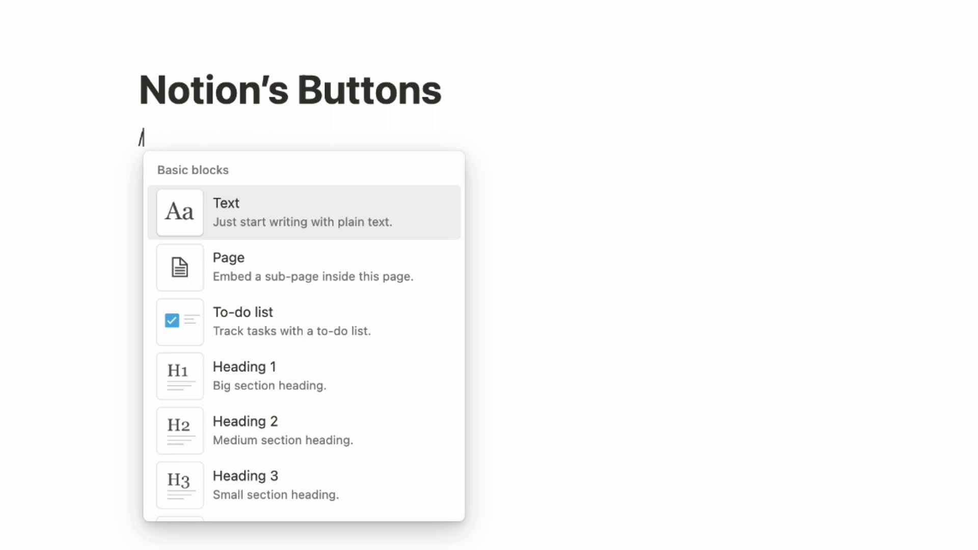
type("bu")
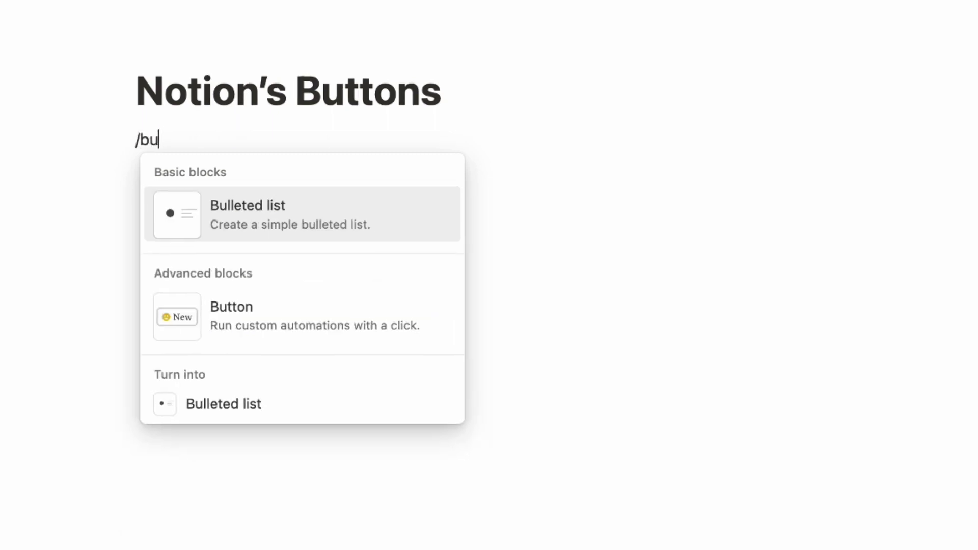
type("ton")
left_click(334, 226)
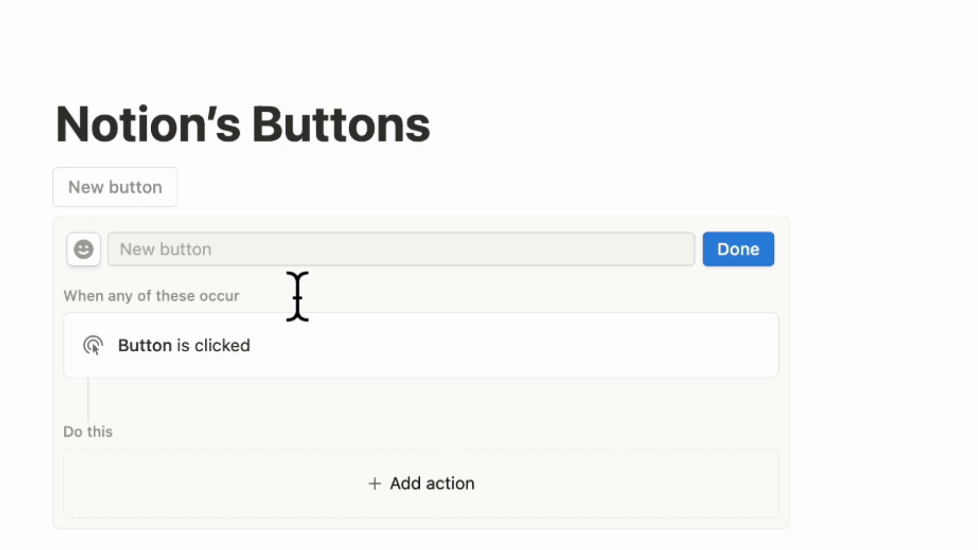
left_click(214, 259)
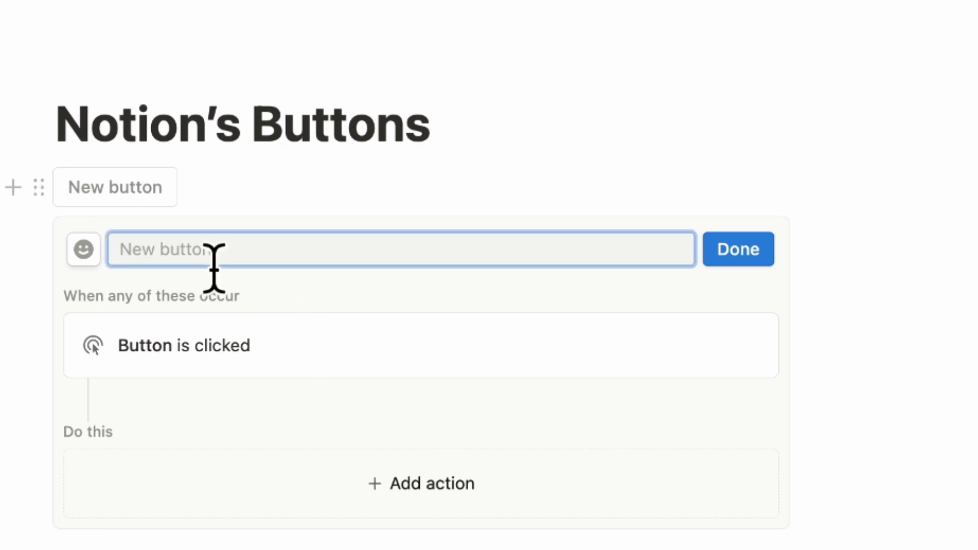
type("Daily To-do")
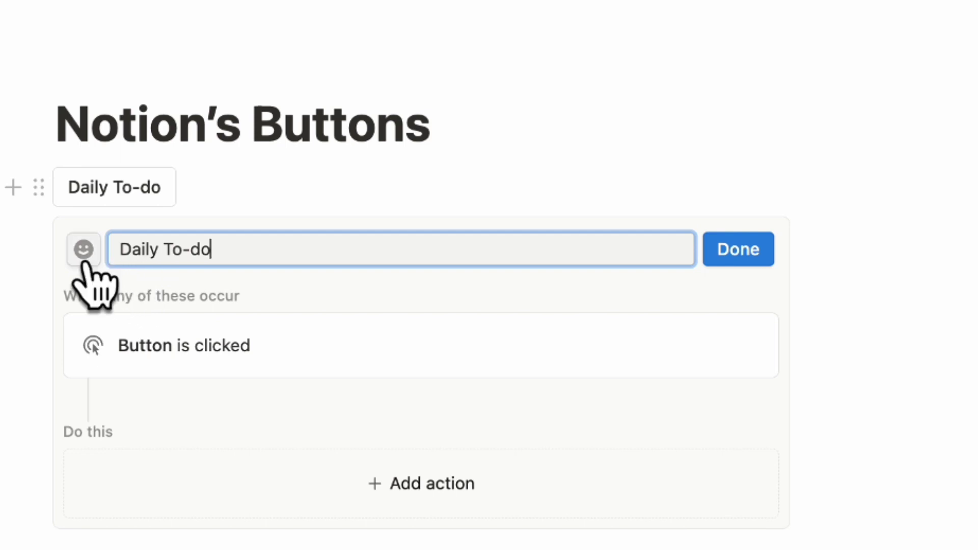
left_click(86, 254)
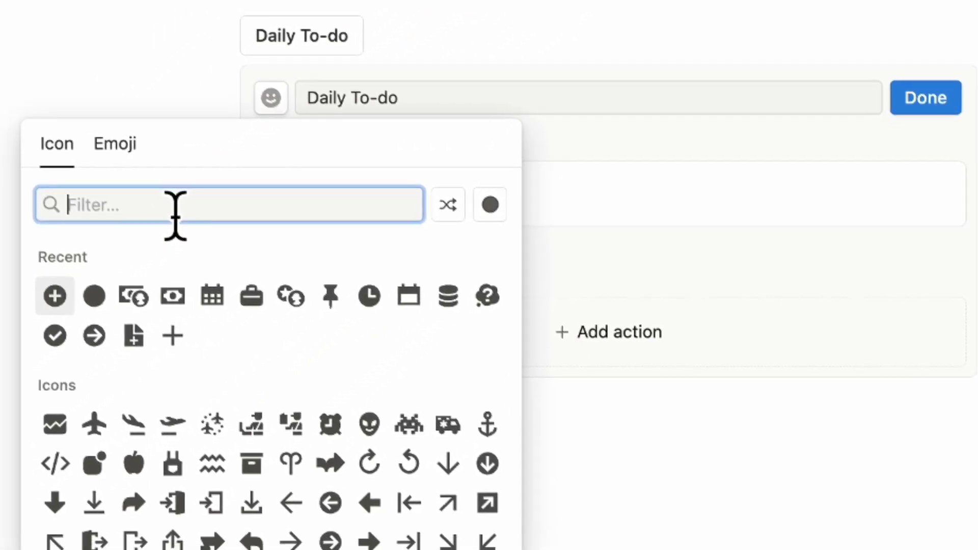
type("sun")
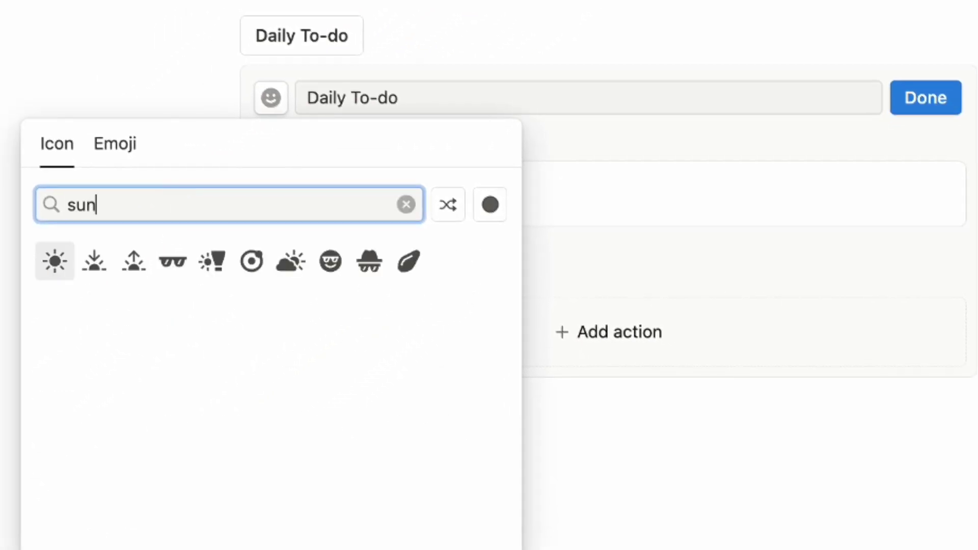
left_click(52, 261)
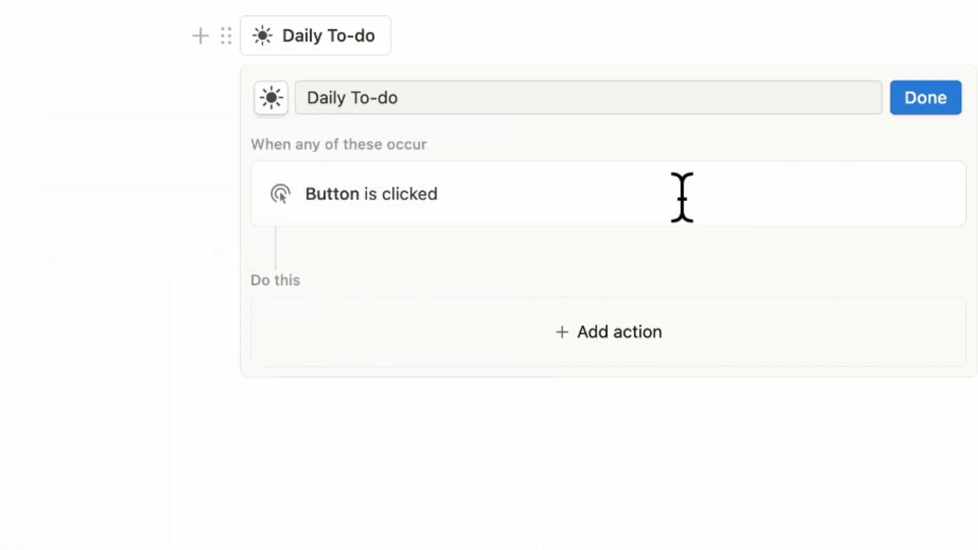
Add an action to the Daily To-do button that inserts a toggle list block below the button
left_click(524, 352)
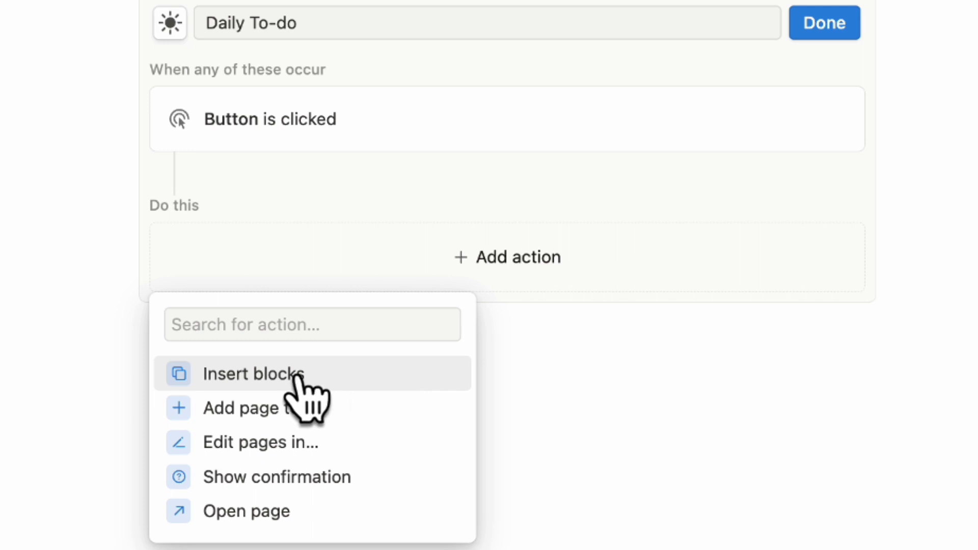
left_click(312, 376)
left_click(339, 331)
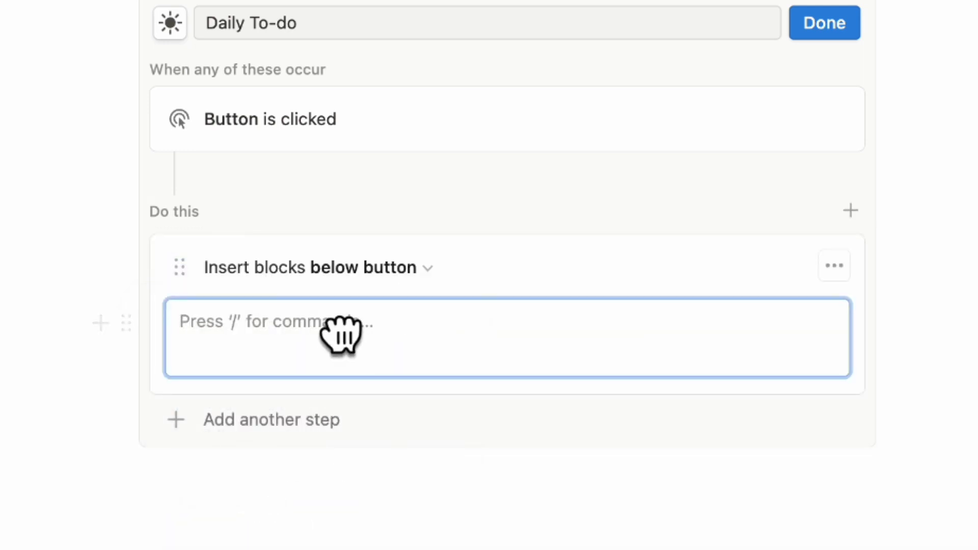
left_click(386, 268)
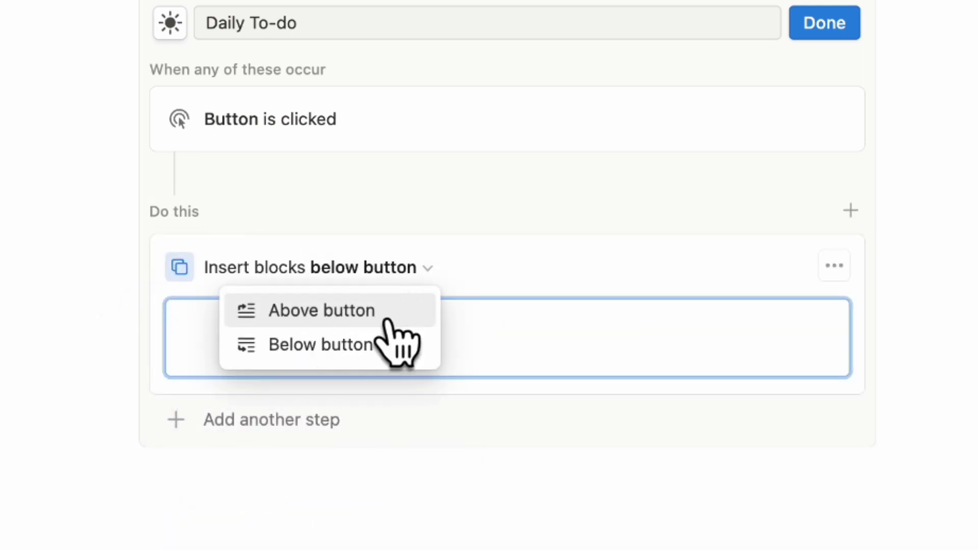
left_click(275, 342)
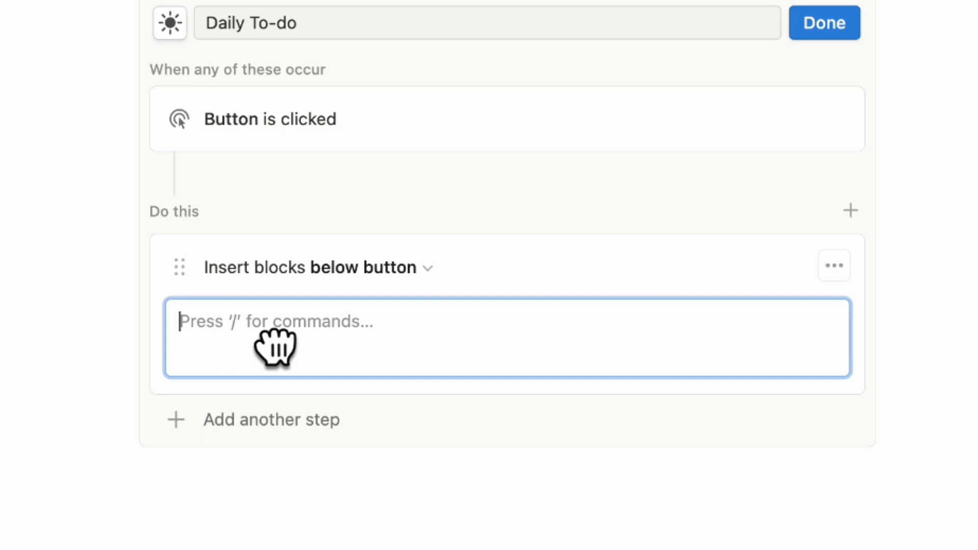
type("/togg")
left_click(316, 434)
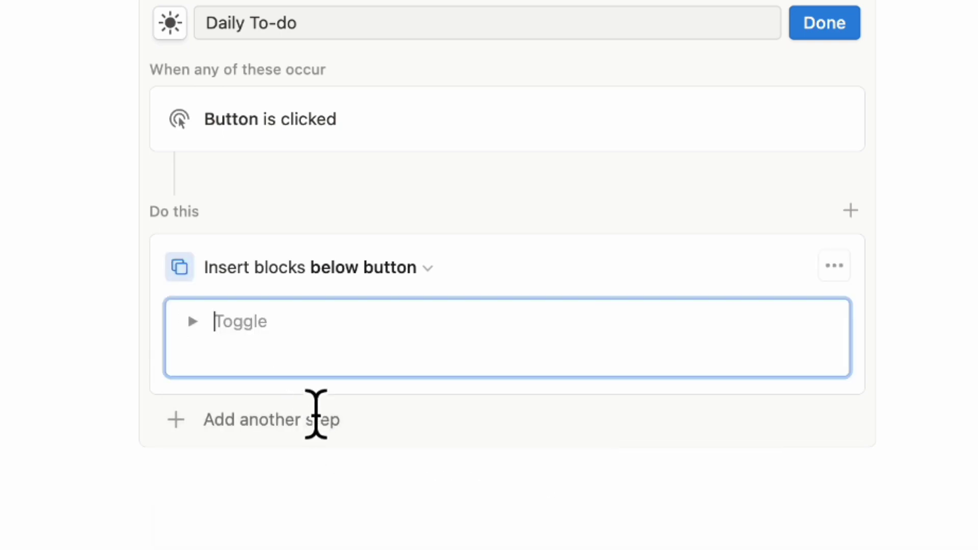
type("@")
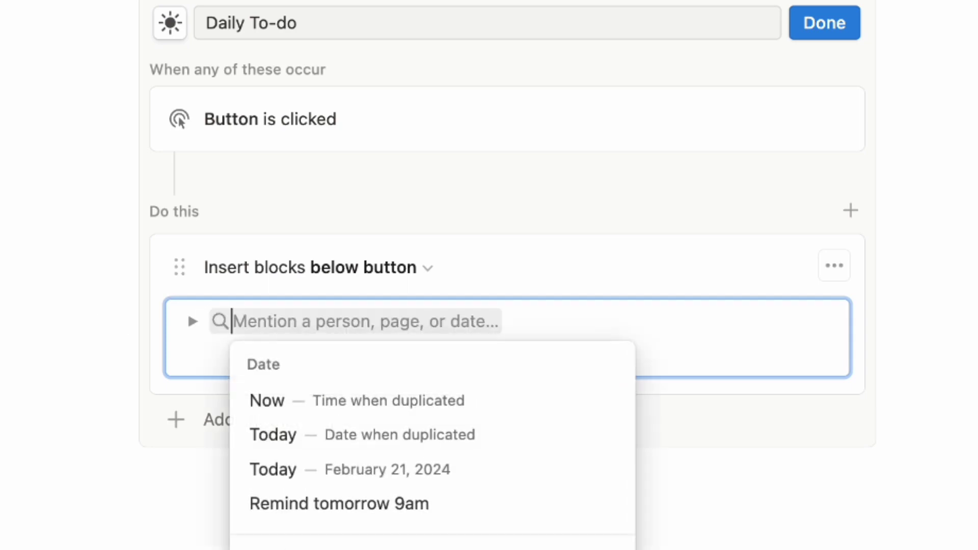
type("today")
left_click(336, 403)
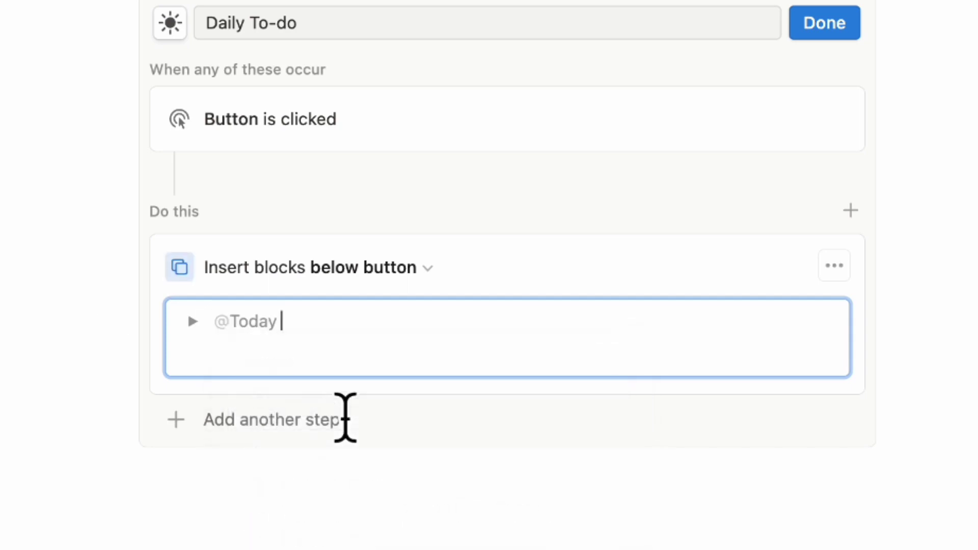
left_click(193, 320)
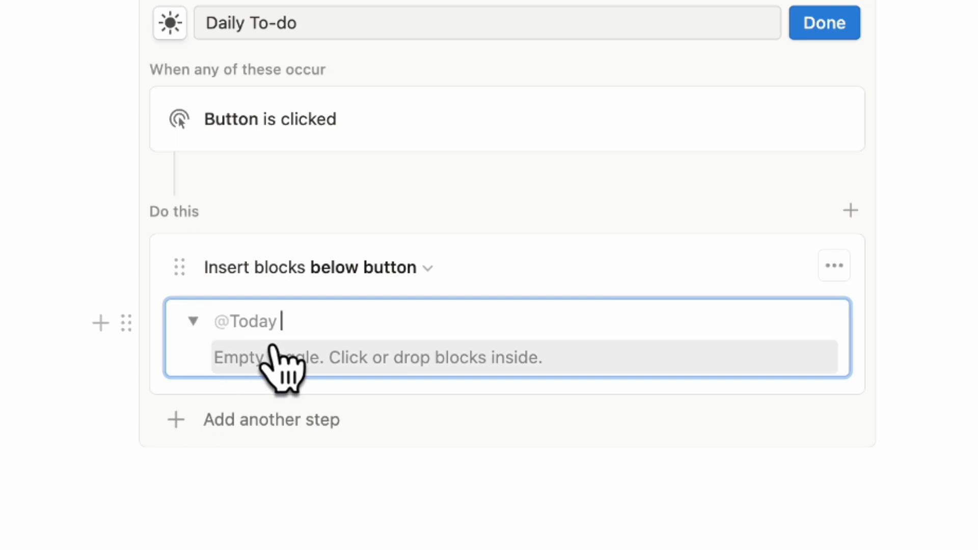
left_click(283, 366)
type("/ce")
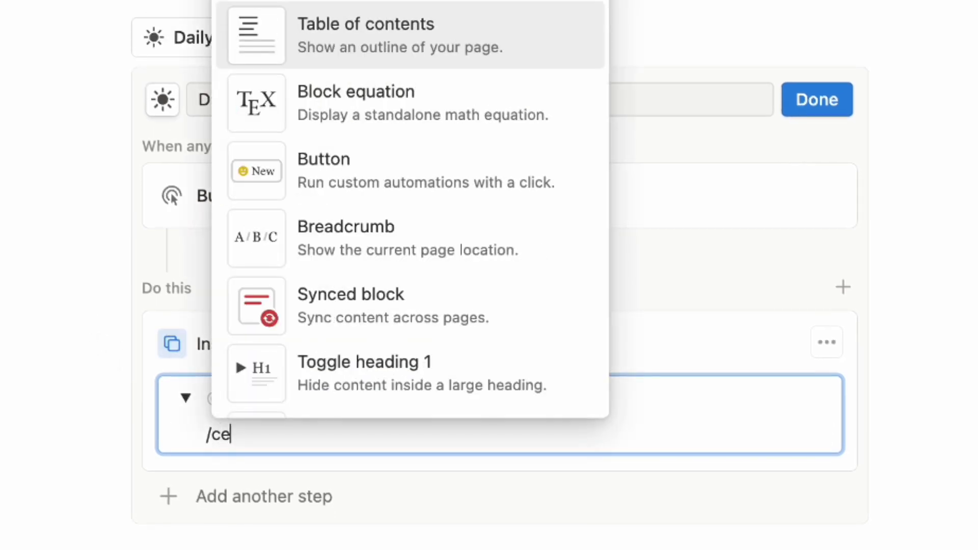
key("BackSpace")
type("h")
key("Down")
key("Return")
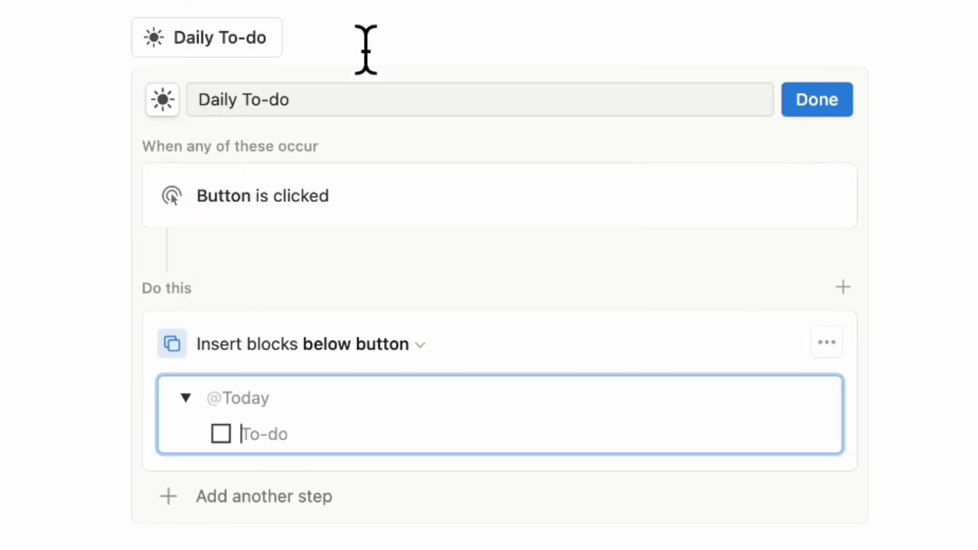
key("Return")
key("Return")
key("Return")
key("Return")
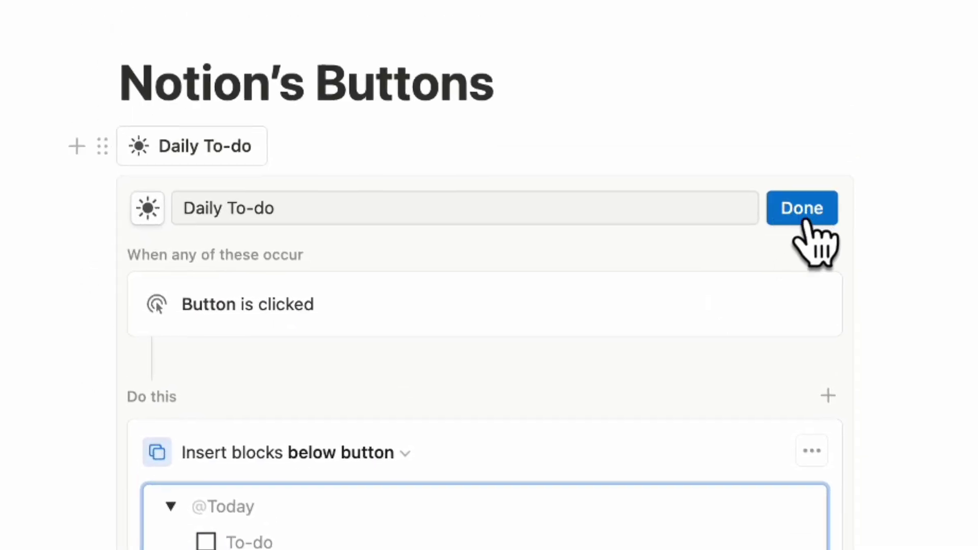
left_click(804, 210)
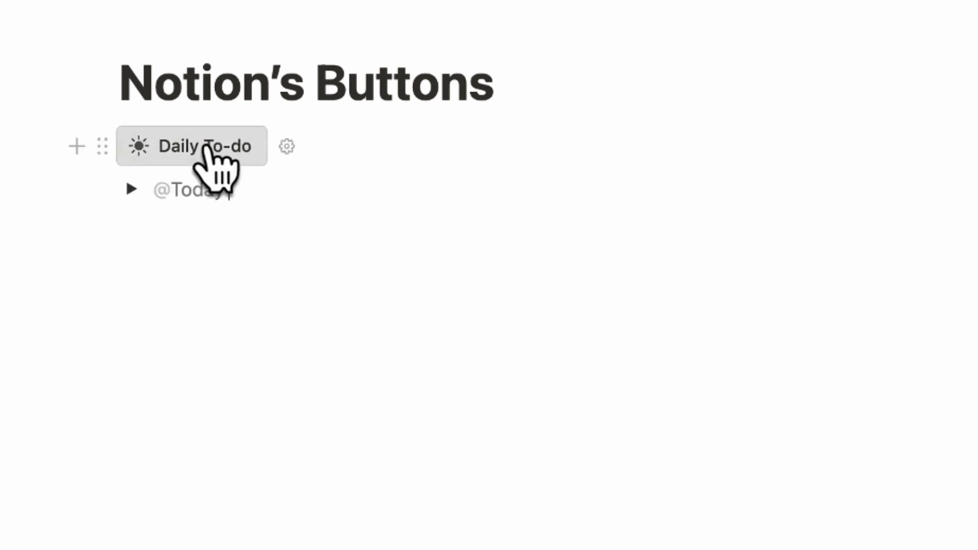
left_click(132, 189)
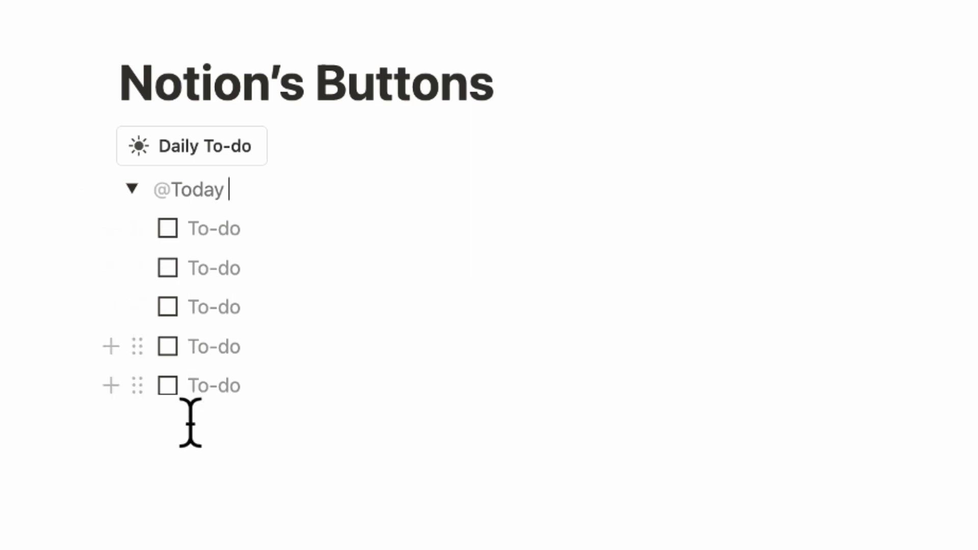
left_click(131, 190)
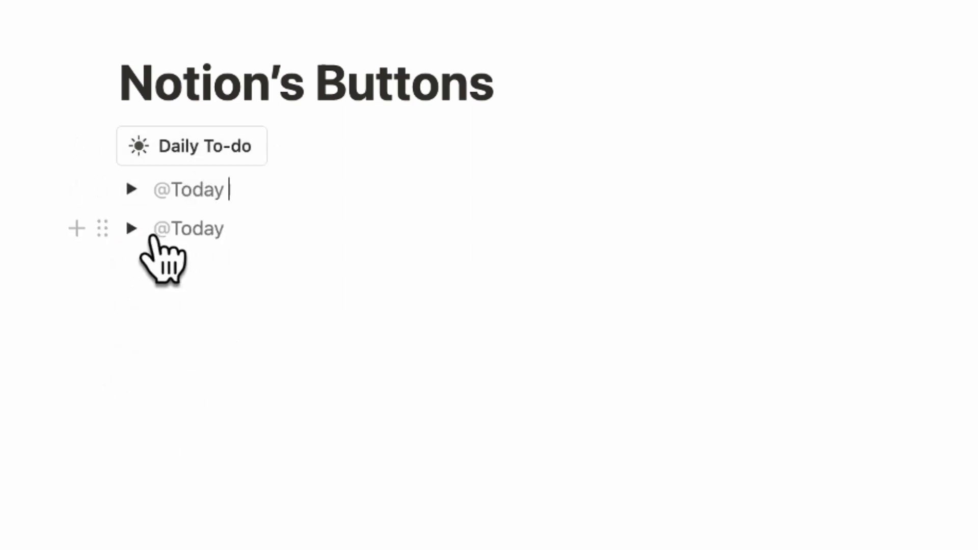
left_click(132, 228)
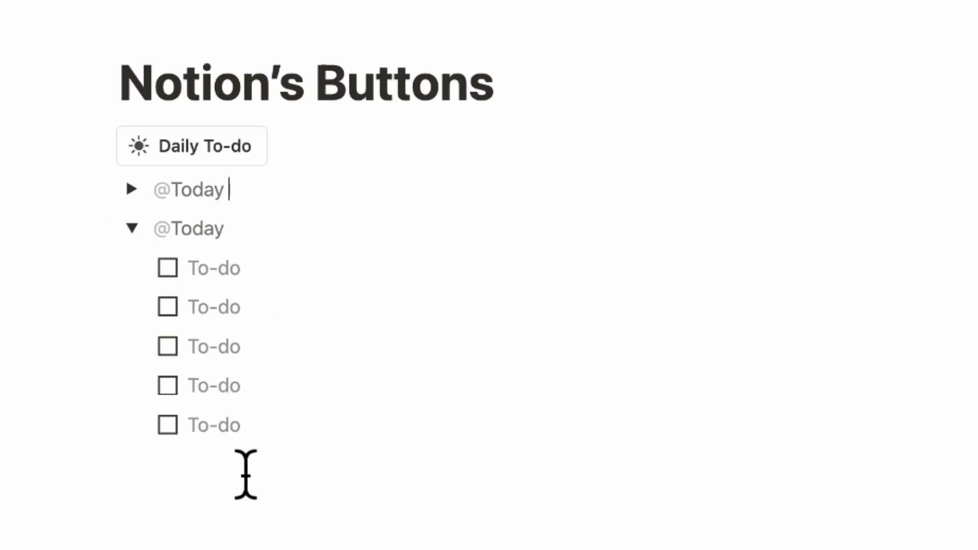
left_click(131, 227)
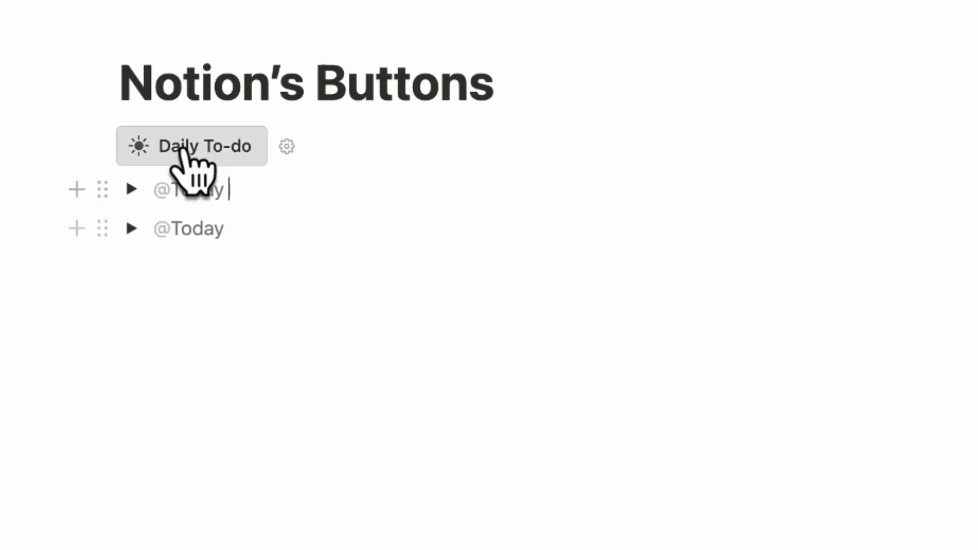
left_click(203, 137)
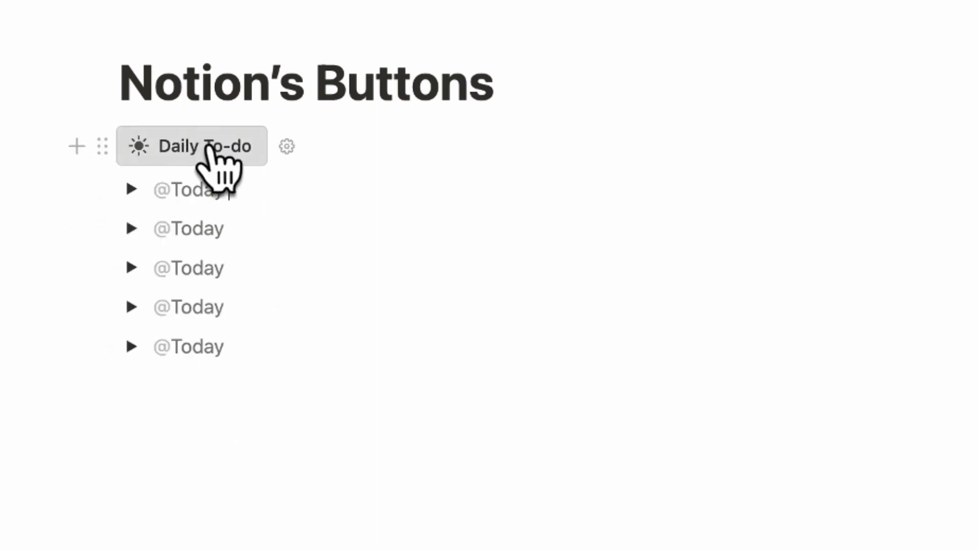
left_click(209, 152)
left_click(132, 386)
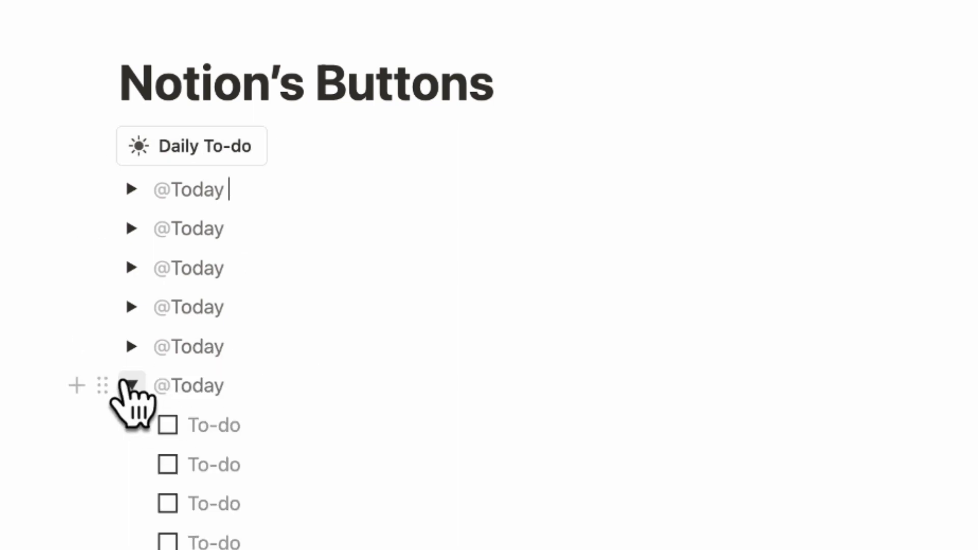
left_click(131, 386)
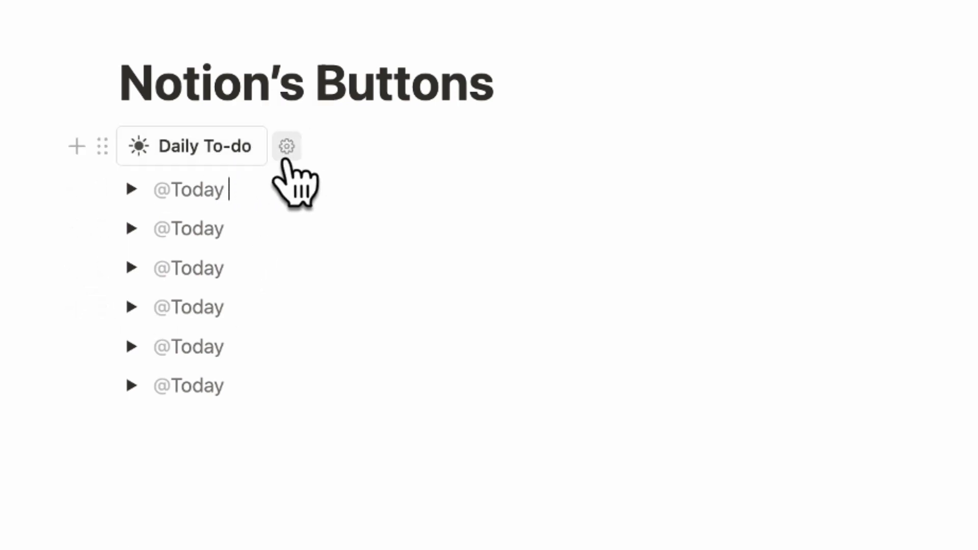
Clear the page content and insert a table view with a new database titled "Sample Database"
left_click_drag(1, 201, 290, 410)
key("BackSpace")
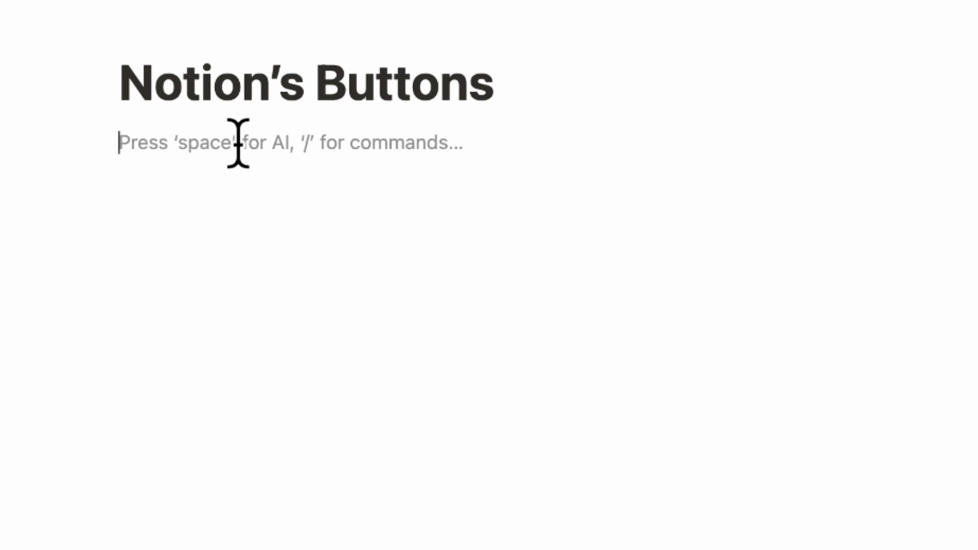
type("/data")
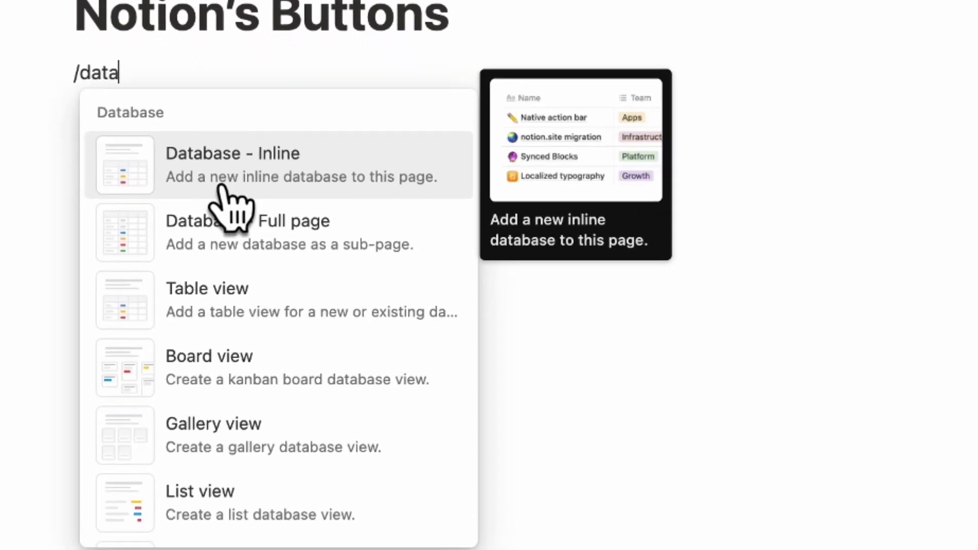
left_click(226, 316)
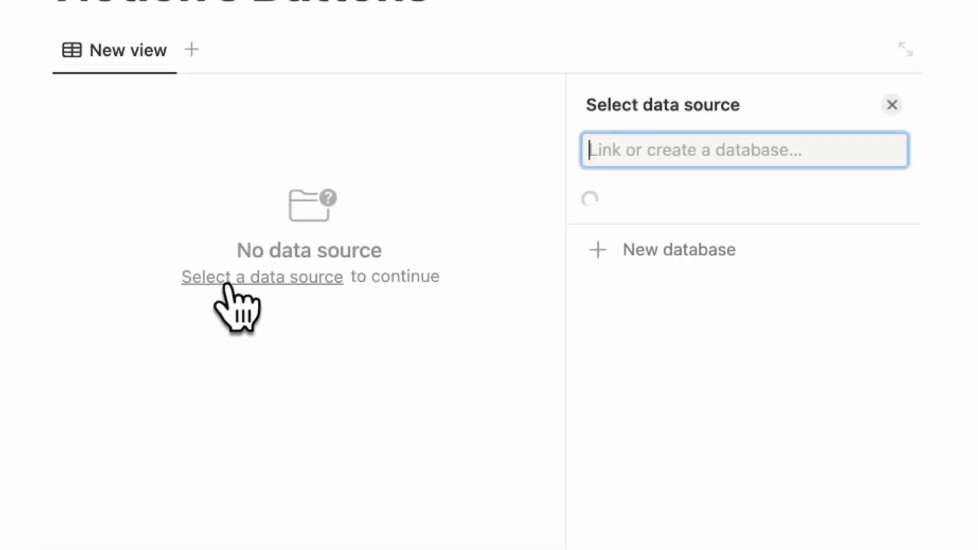
left_click(648, 524)
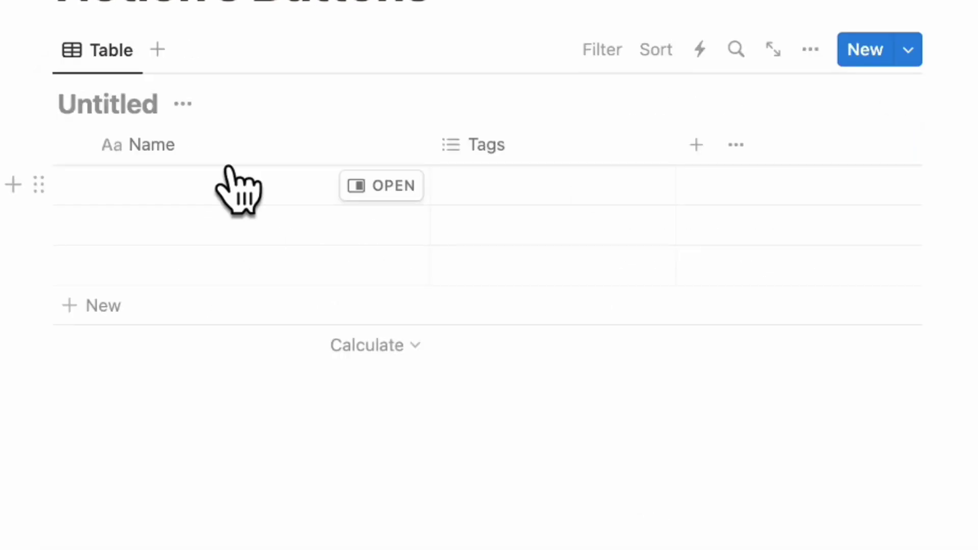
type("Sample Database")
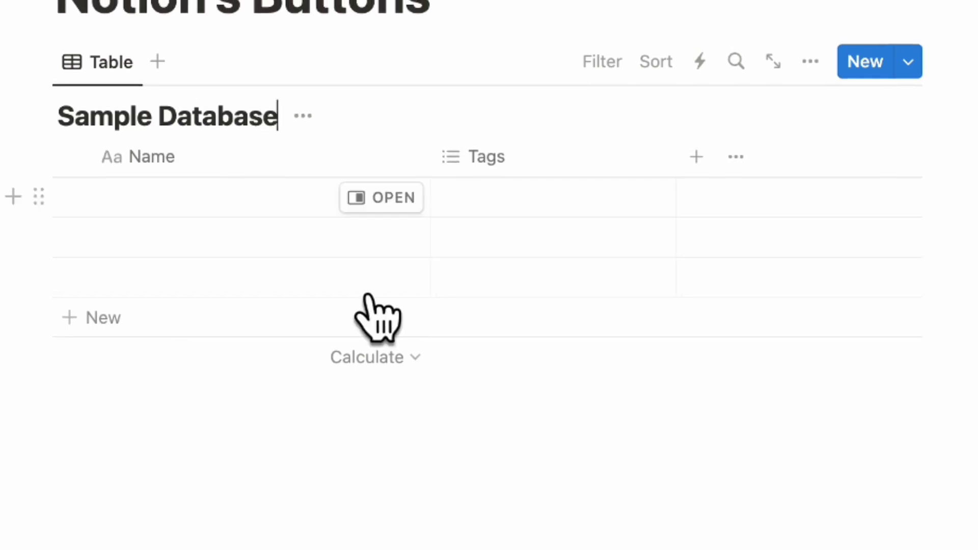
Add blank lines above Sample Database and insert a button block named "Add PAge" with the plus circle icon under the page title
left_click(454, 1)
key("Return")
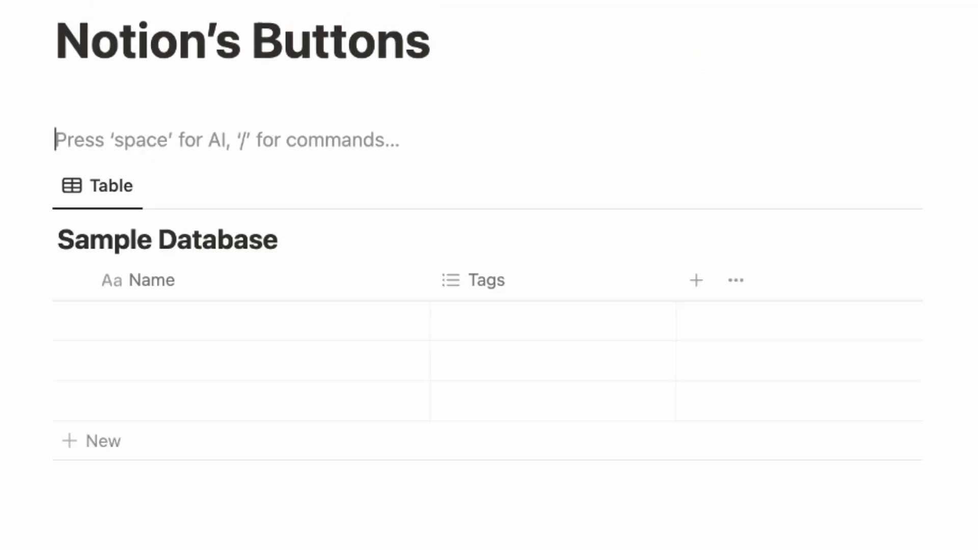
key("Return")
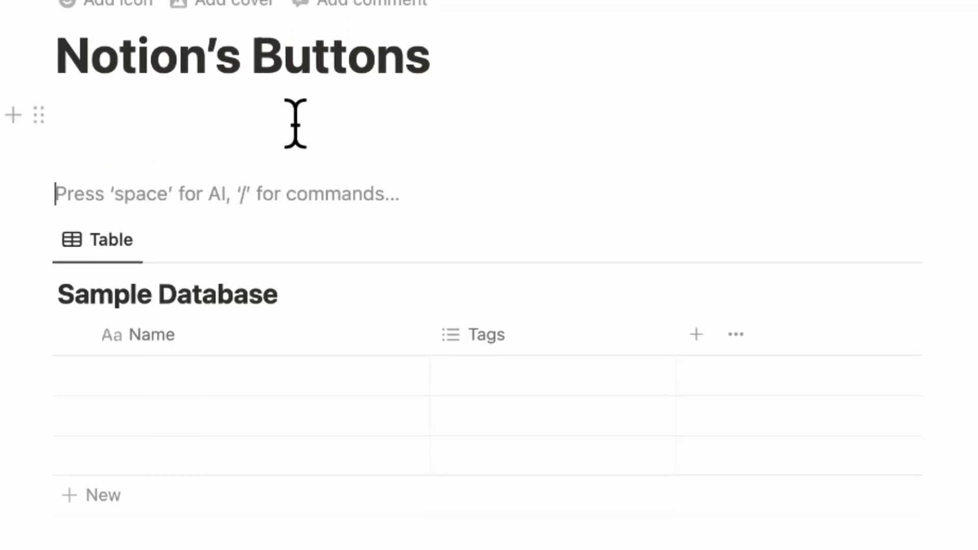
left_click(296, 101)
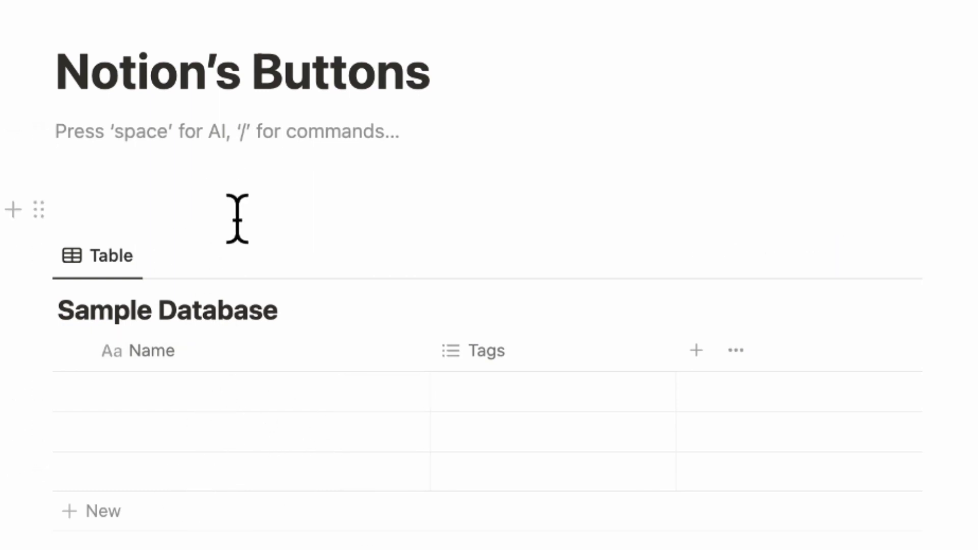
type("/button")
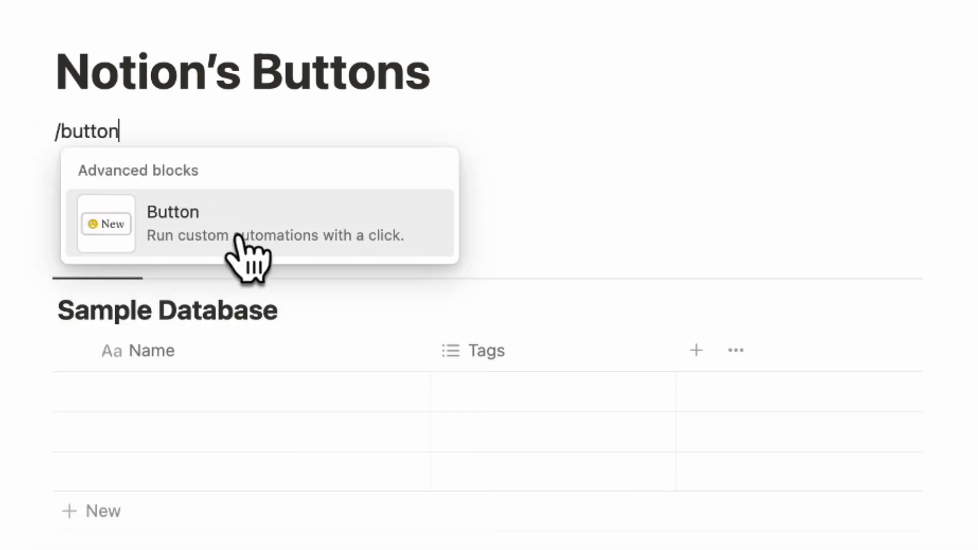
left_click(237, 235)
type("Add P")
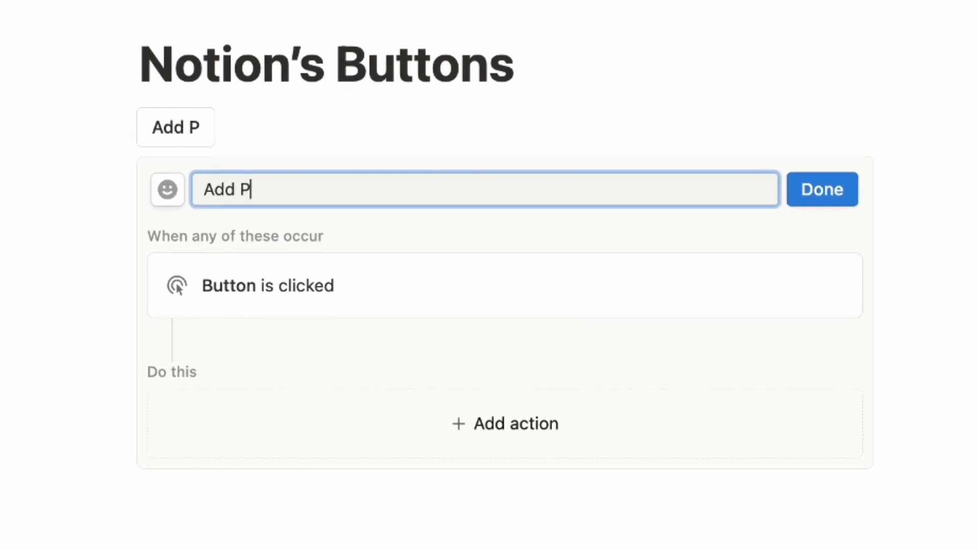
type("Age")
left_click(167, 190)
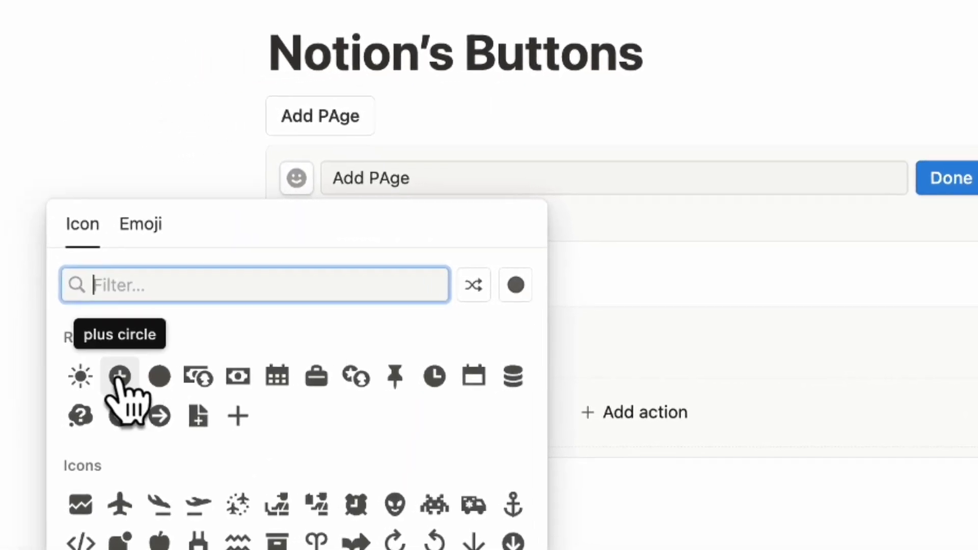
left_click(119, 377)
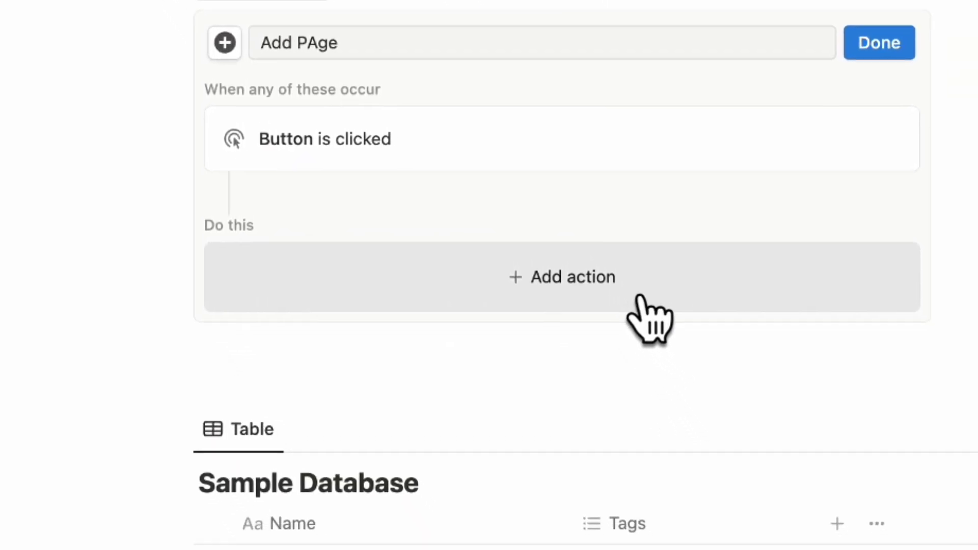
Give the Add PAge button an action that adds a page to Sample Database
left_click(639, 297)
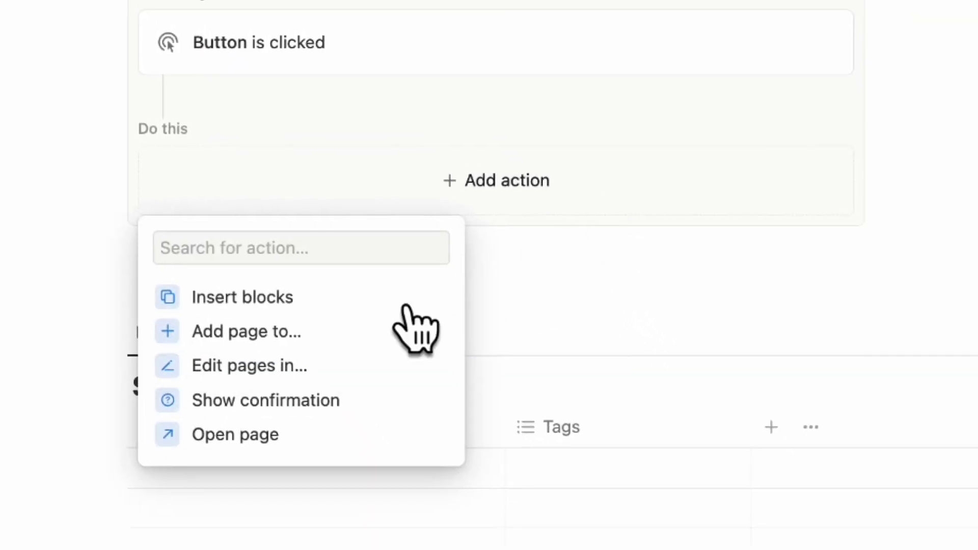
left_click(277, 335)
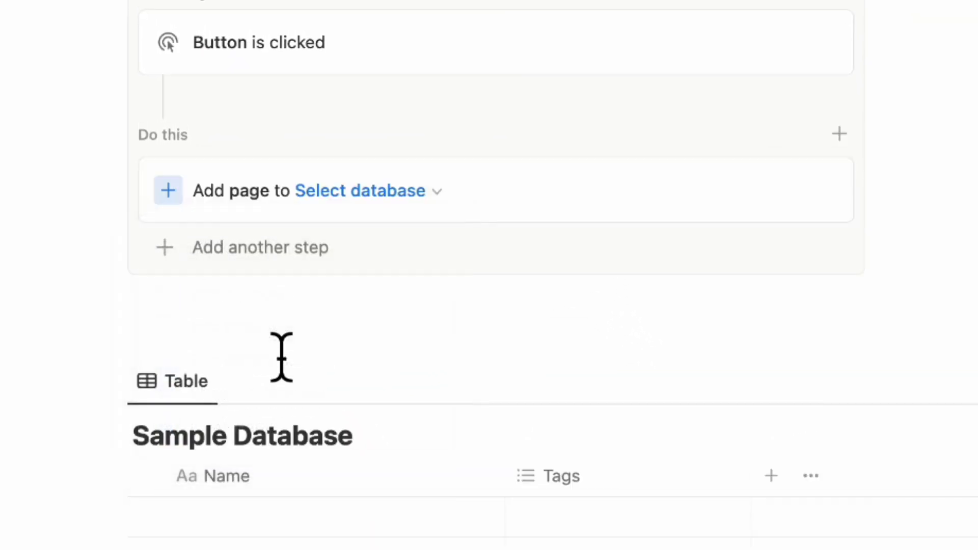
left_click(399, 196)
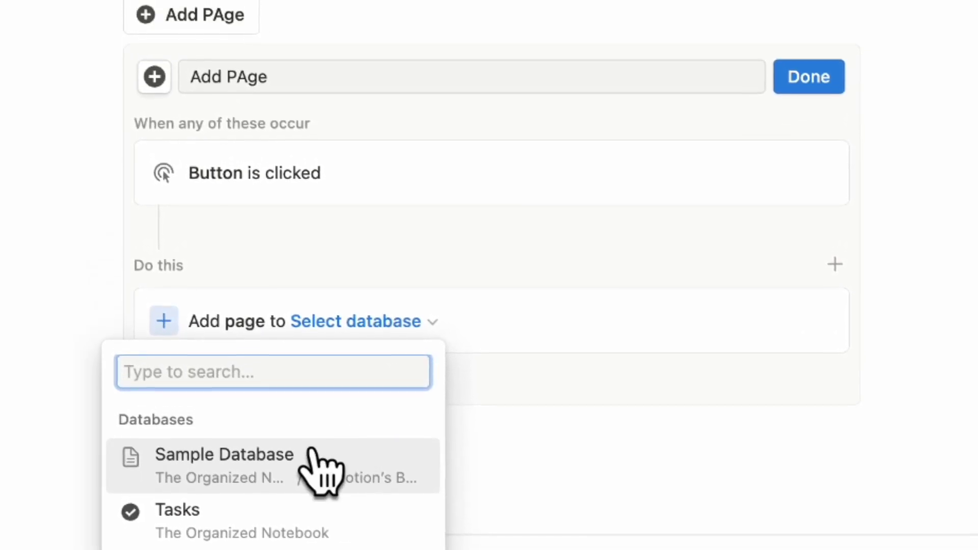
left_click(315, 425)
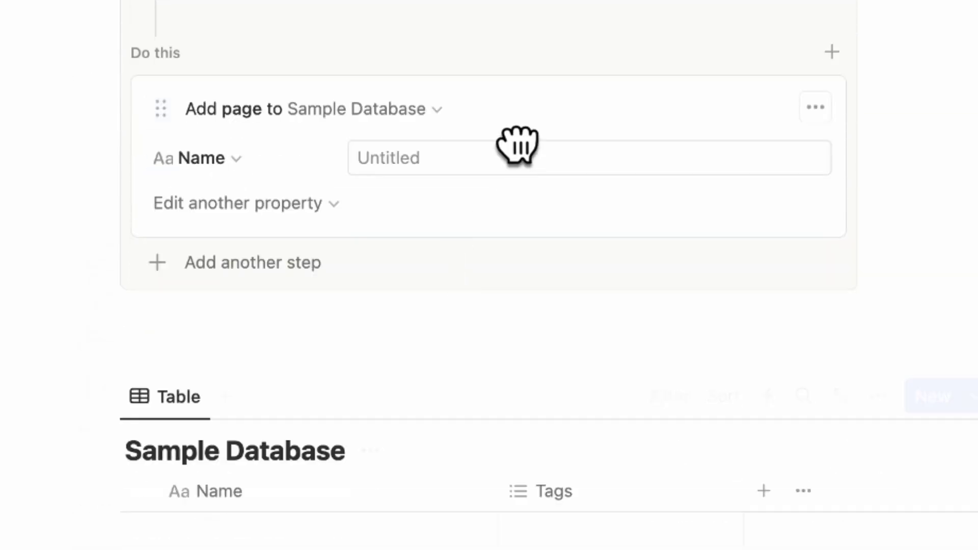
Set the added page's Name to "Sample Entry", check which other properties can be edited, and finish editing the button
left_click(507, 428)
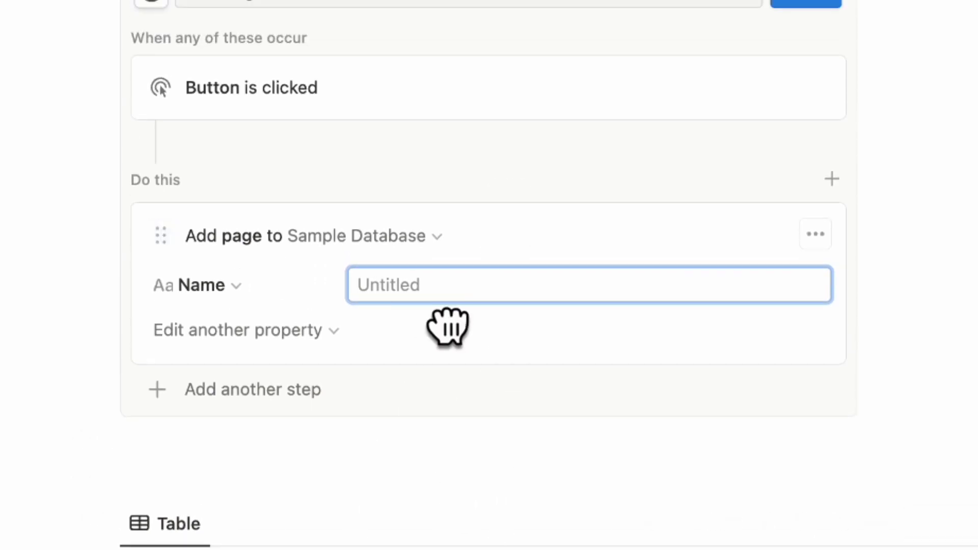
type("Sample Entry")
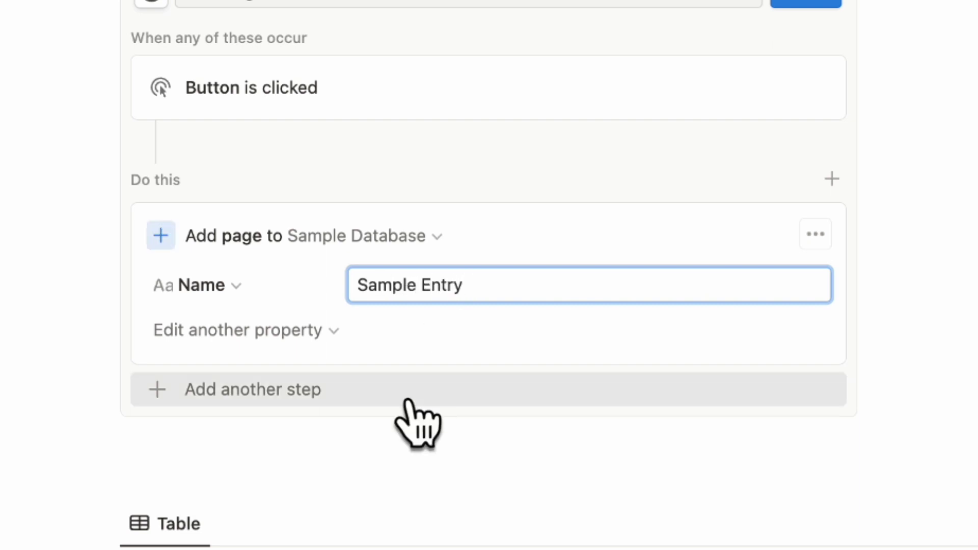
left_click(263, 329)
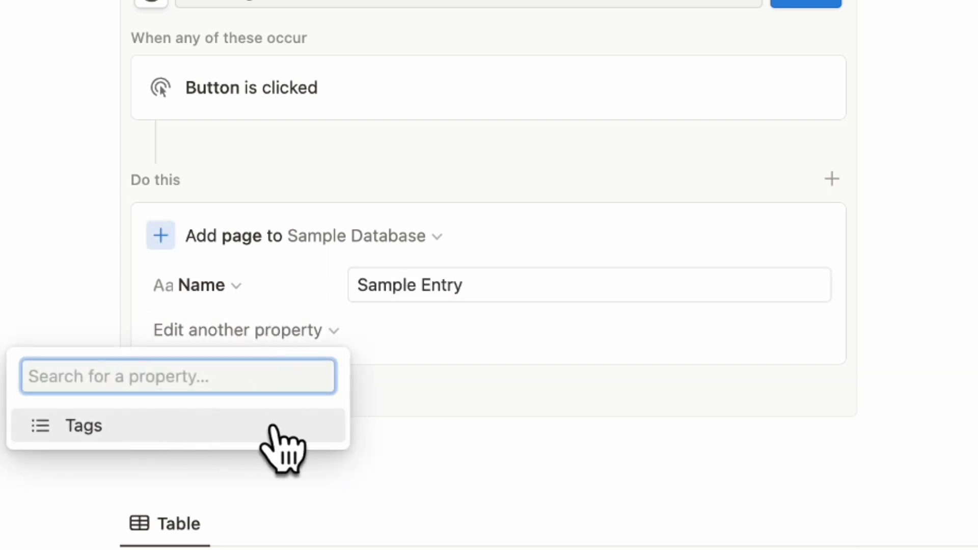
left_click(382, 326)
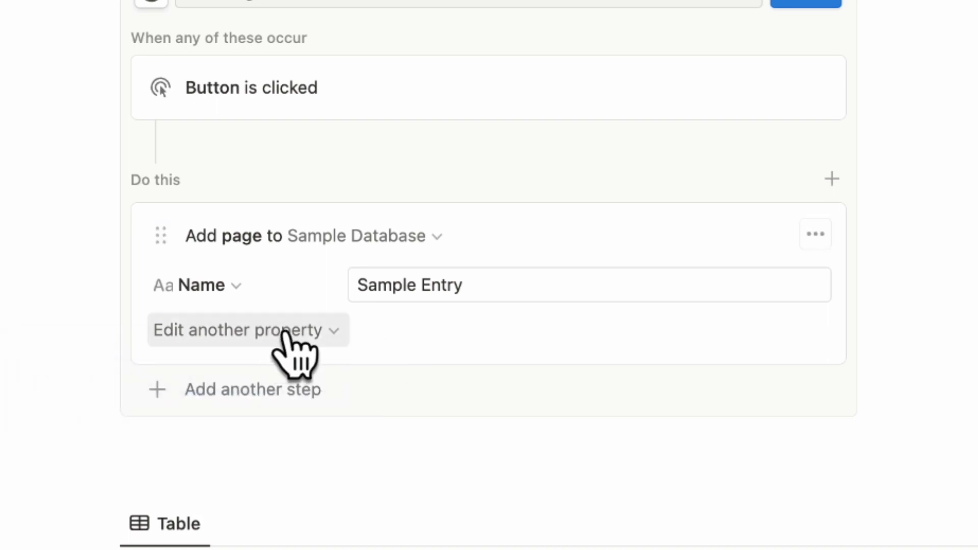
left_click(820, 4)
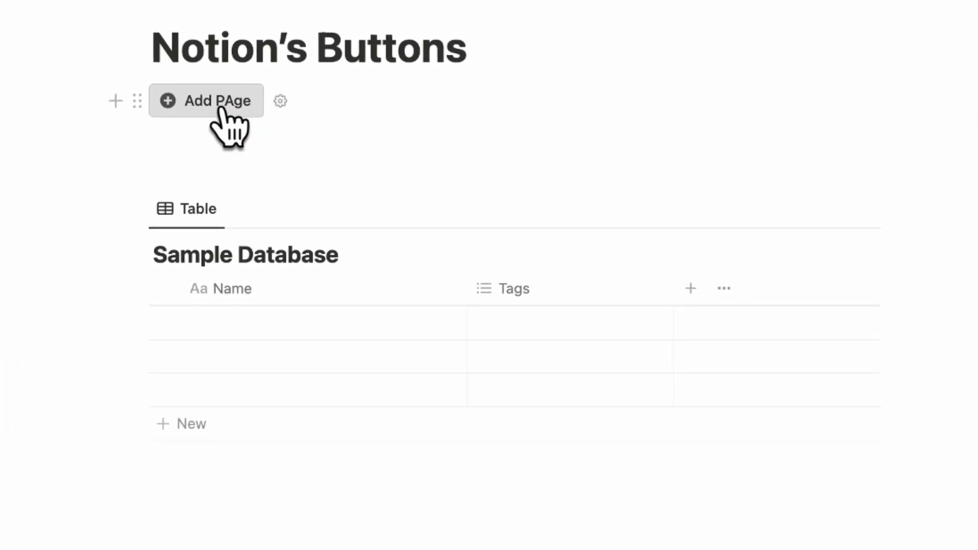
Run the Add PAge button several times to add entries to Sample Database, and correct the button's name to "Add Page"
left_click(246, 103)
left_click(218, 97)
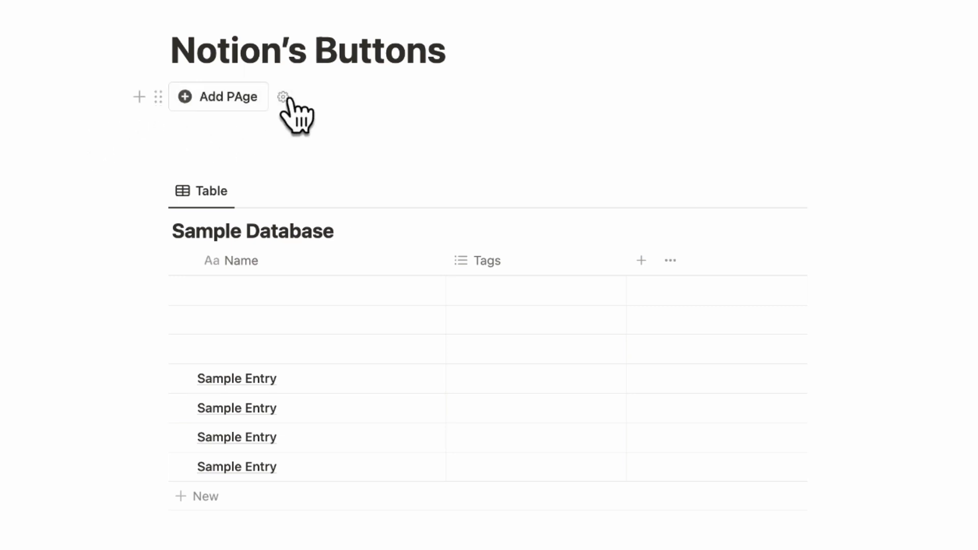
left_click(283, 97)
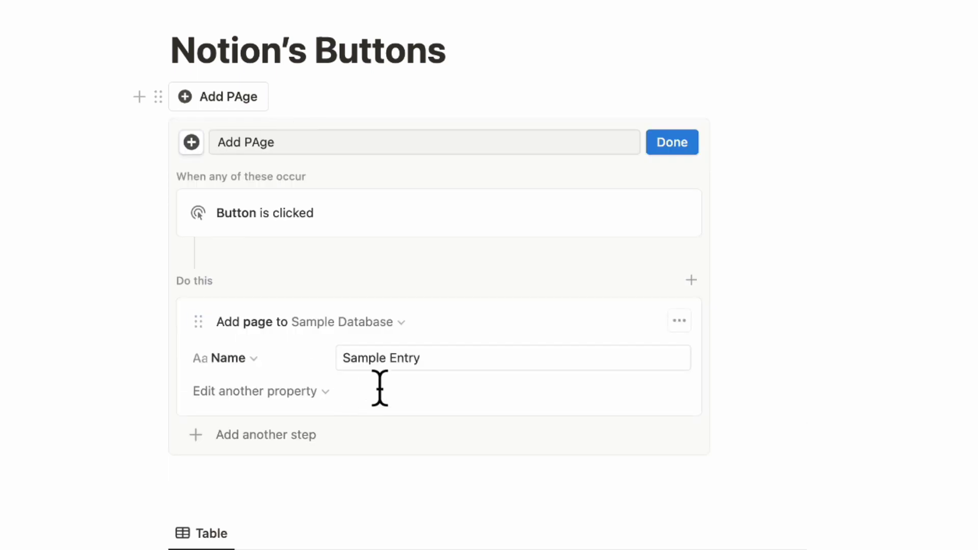
left_click(266, 151)
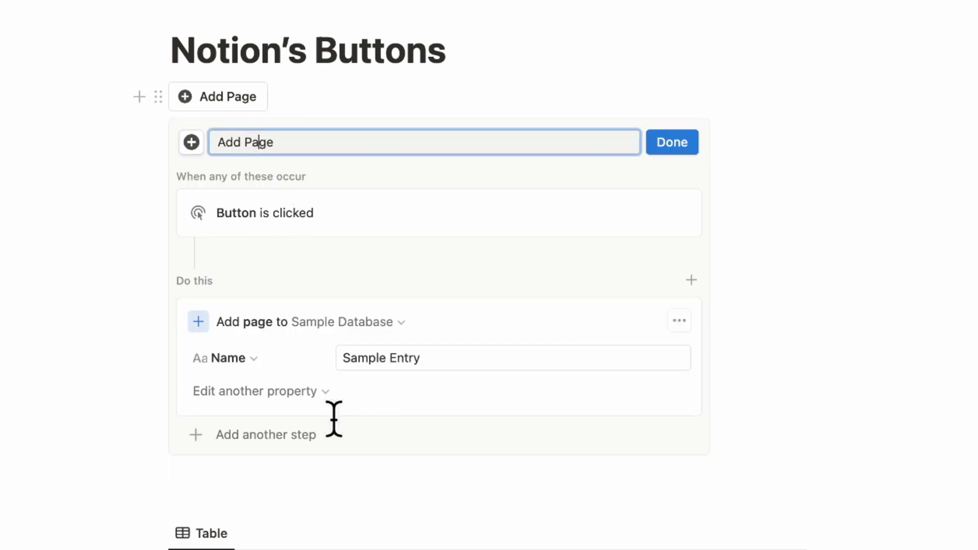
Add a step to the Add Page button that opens the newly added page in center peek
left_click(299, 438)
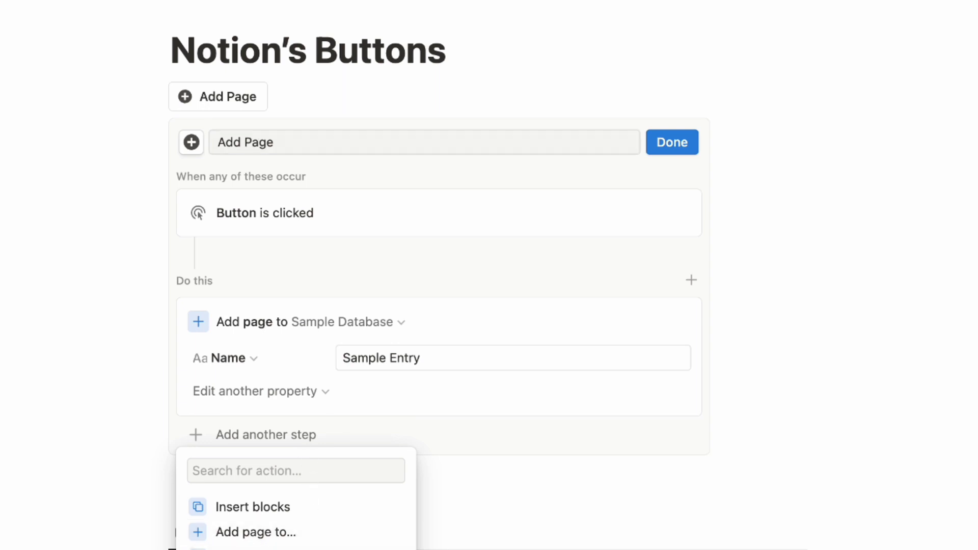
left_click(245, 549)
left_click(290, 448)
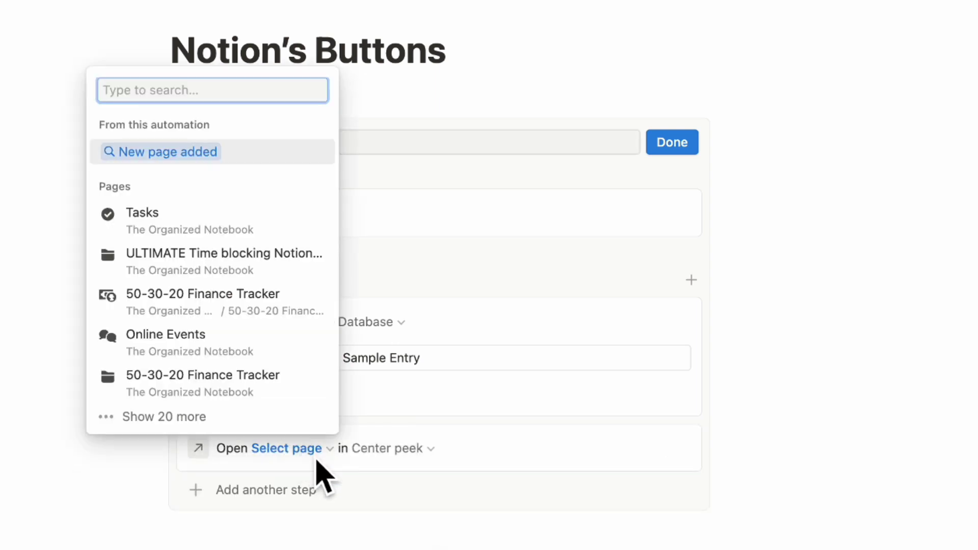
left_click(191, 153)
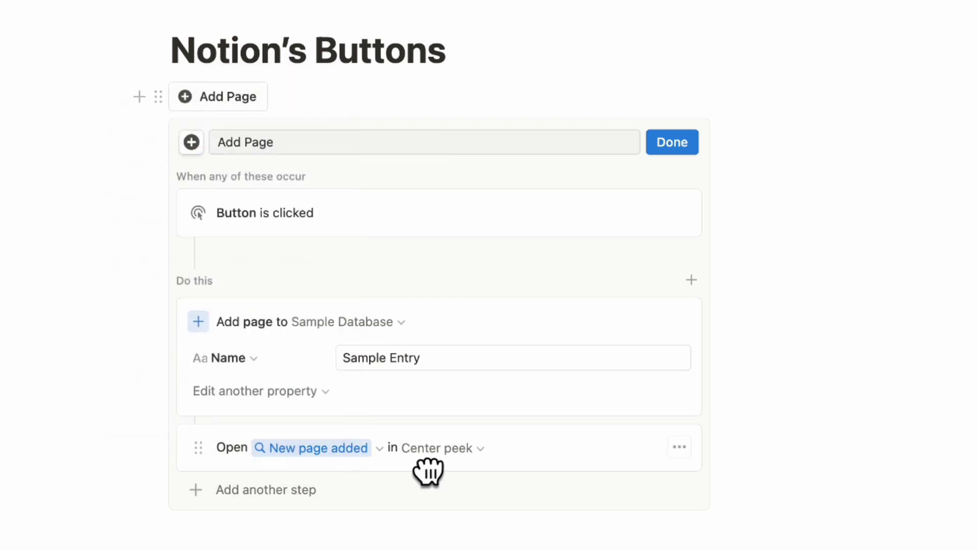
Finish editing the Add Page button, run it once, and close the entry it opens
left_click(669, 142)
left_click(235, 98)
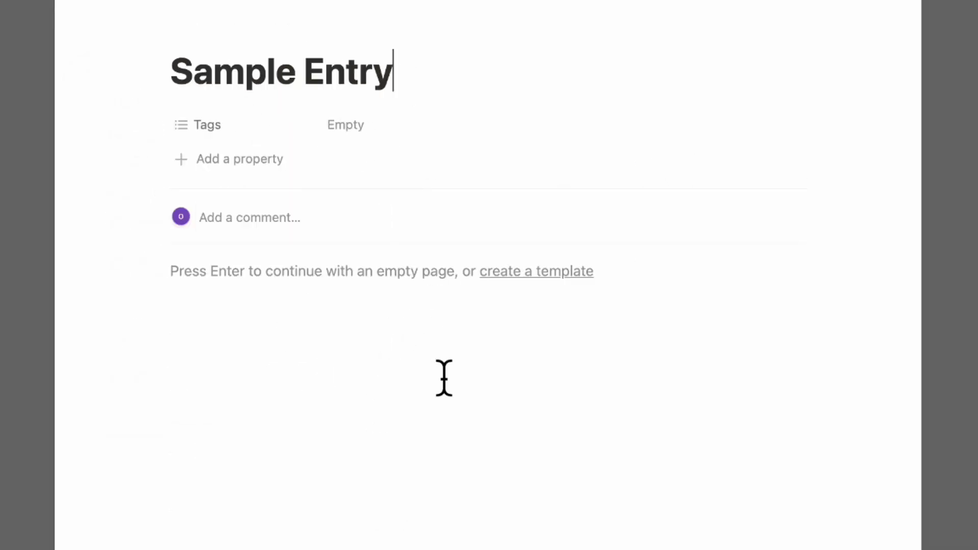
left_click(970, 125)
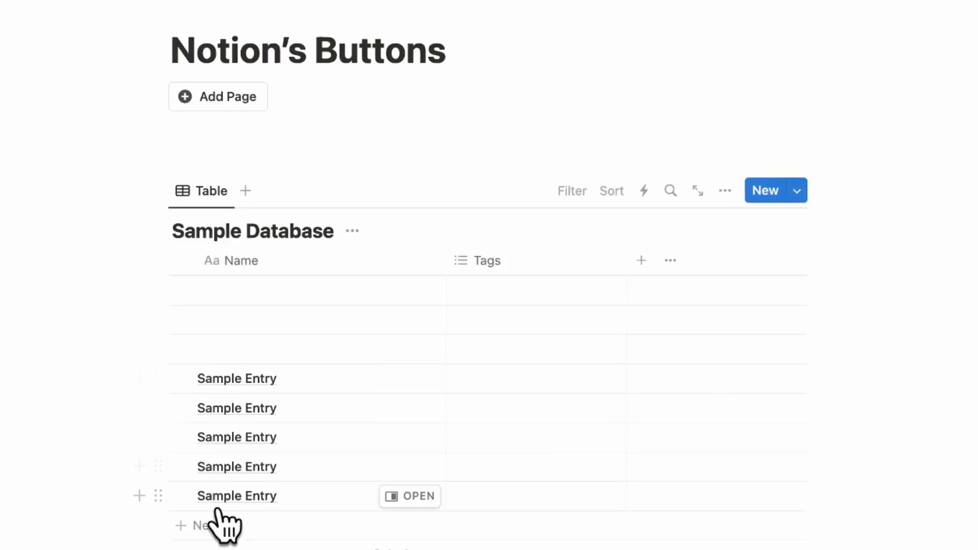
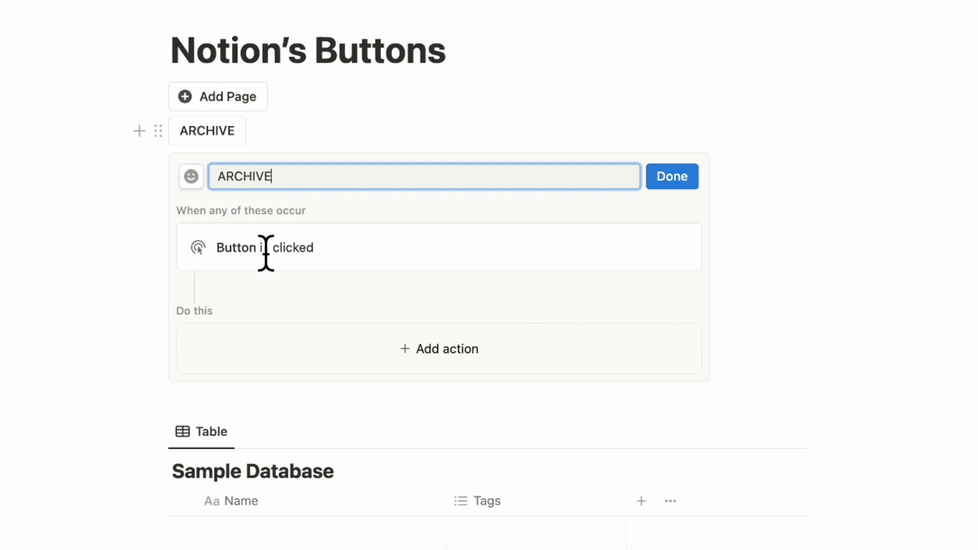
Give the ARCHIVE button an action that edits all pages in Sample Database
scroll(260, 247, "down", 2)
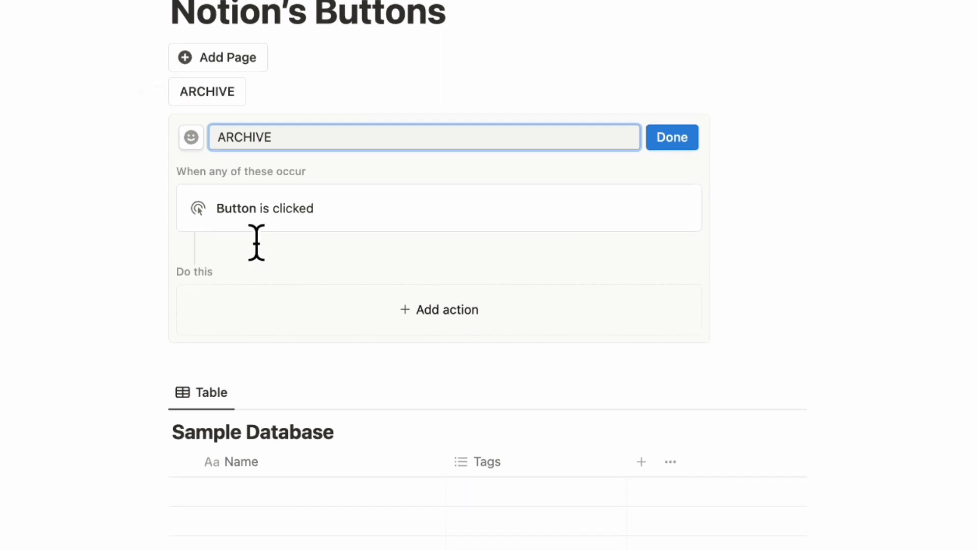
left_click(437, 328)
left_click(349, 444)
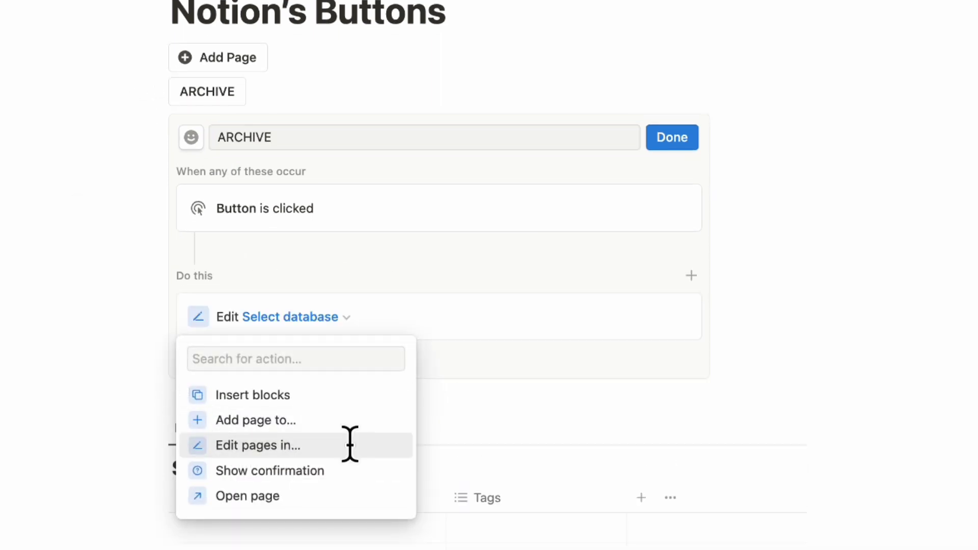
left_click(325, 318)
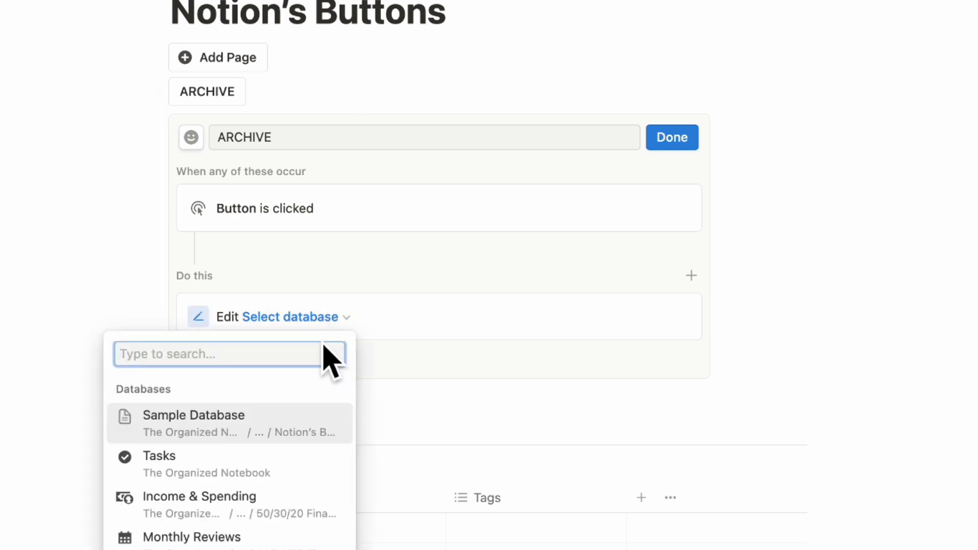
left_click(275, 418)
scroll(351, 382, "down", 2)
scroll(351, 383, "down", 3)
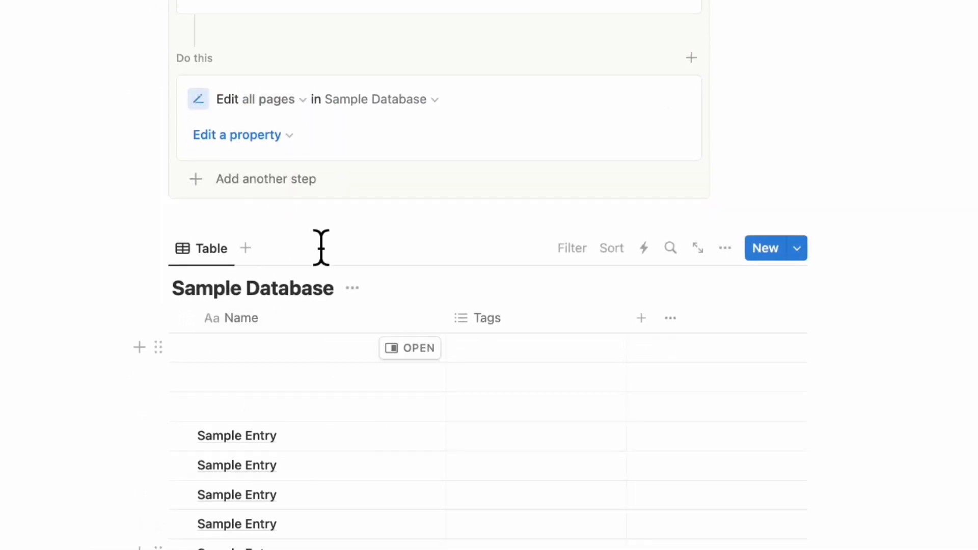
left_click(266, 135)
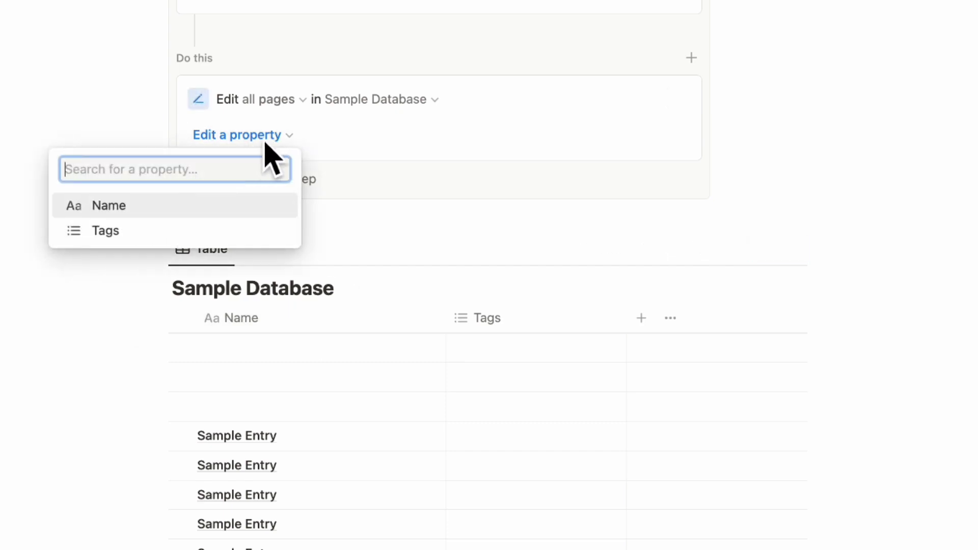
left_click(632, 262)
left_click(803, 213)
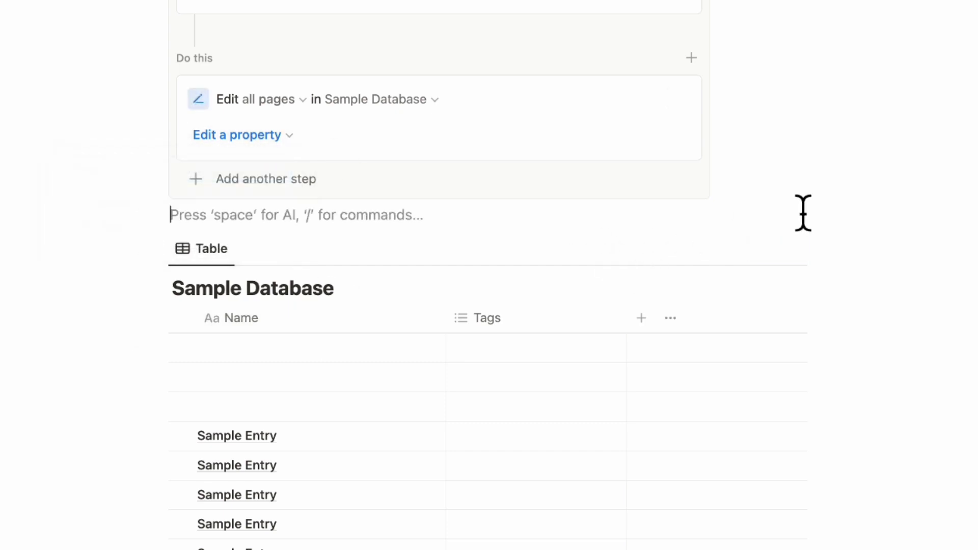
Create an option named "Archive" in the Tags property of Sample Database, using the first row's Tags cell
left_click(542, 351)
type("Ar")
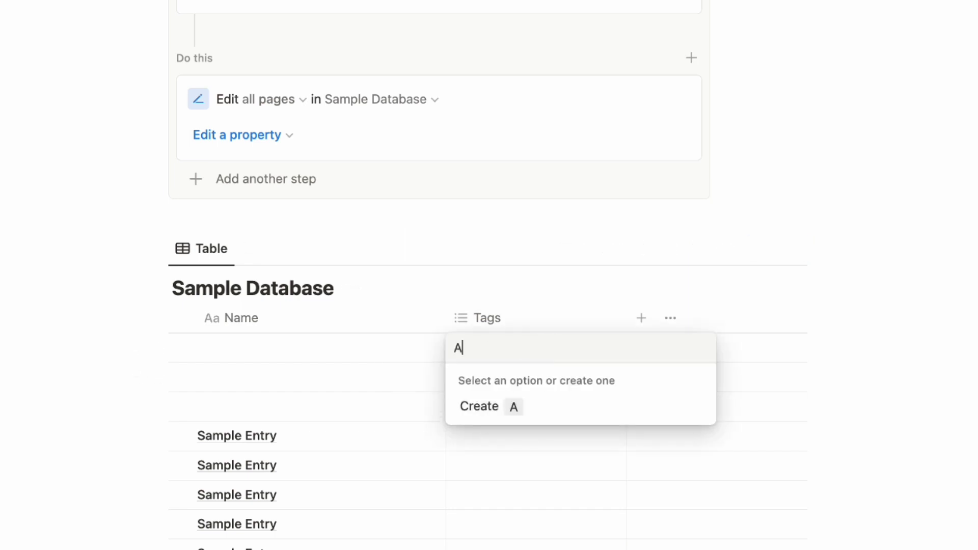
type("chive")
key("Return")
key("Escape")
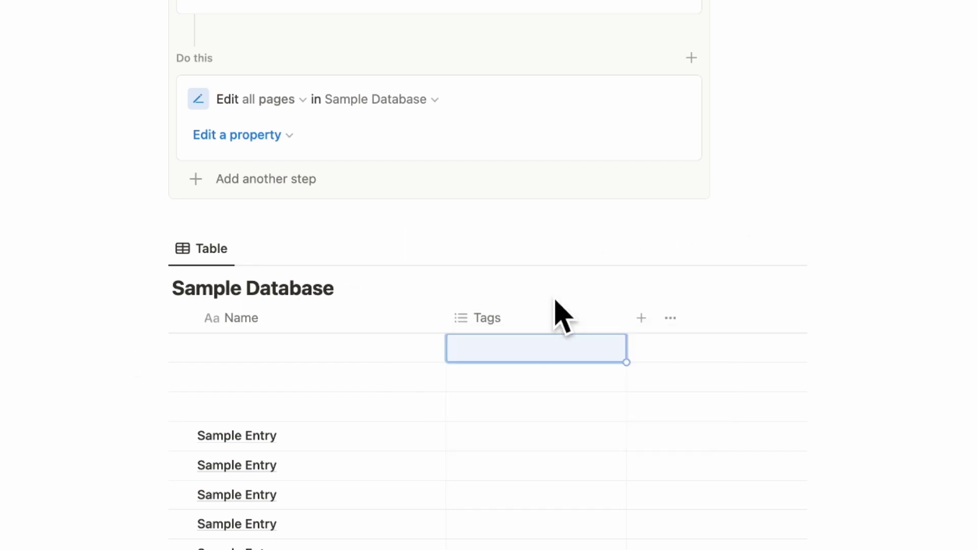
left_click(774, 183)
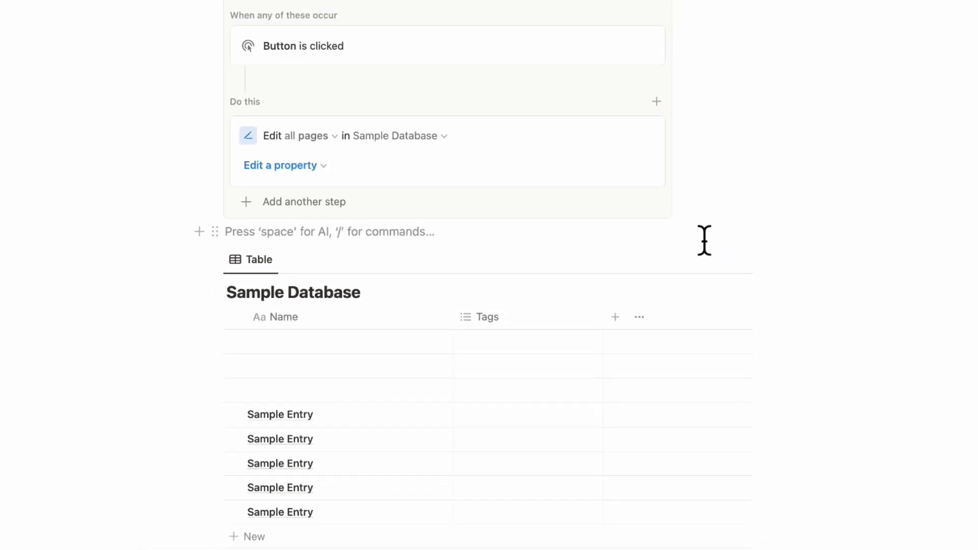
Set the ARCHIVE button's action to replace Tags with Archive, finish editing the button, and run it
scroll(704, 240, "up", 2)
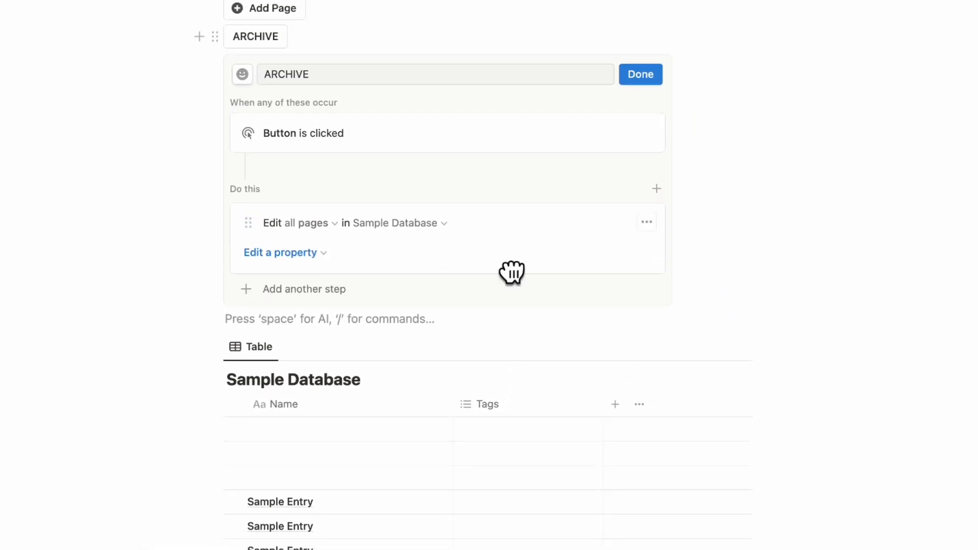
left_click(310, 255)
left_click(280, 331)
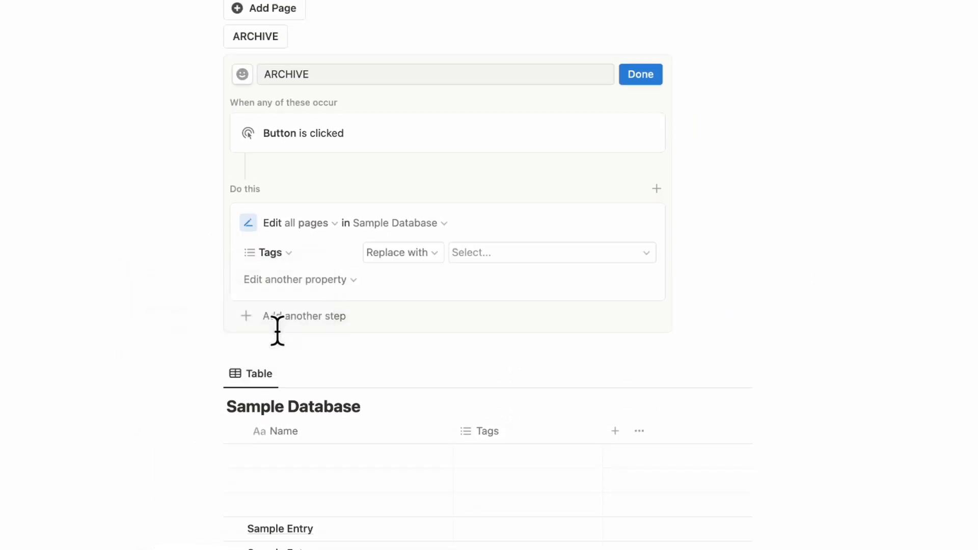
left_click(501, 252)
left_click(524, 338)
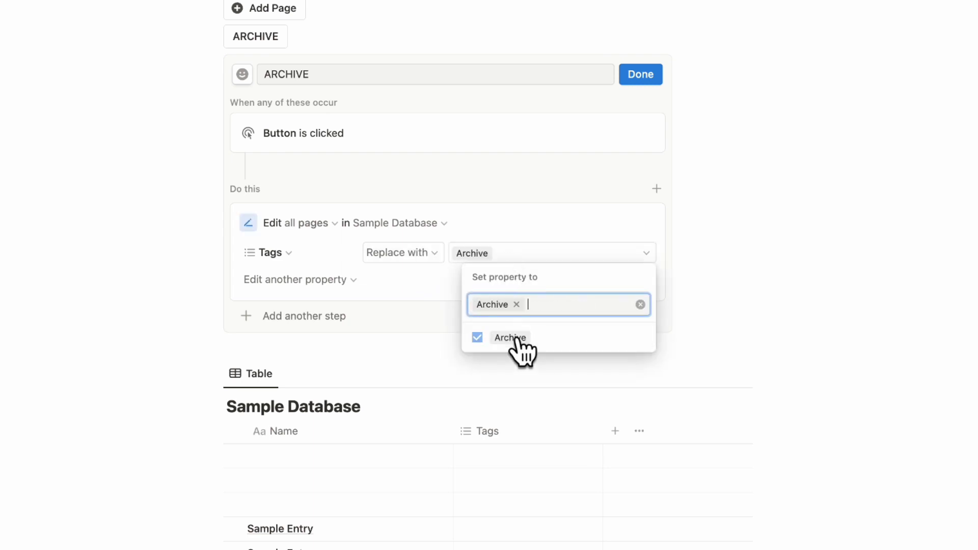
left_click(558, 224)
left_click(638, 76)
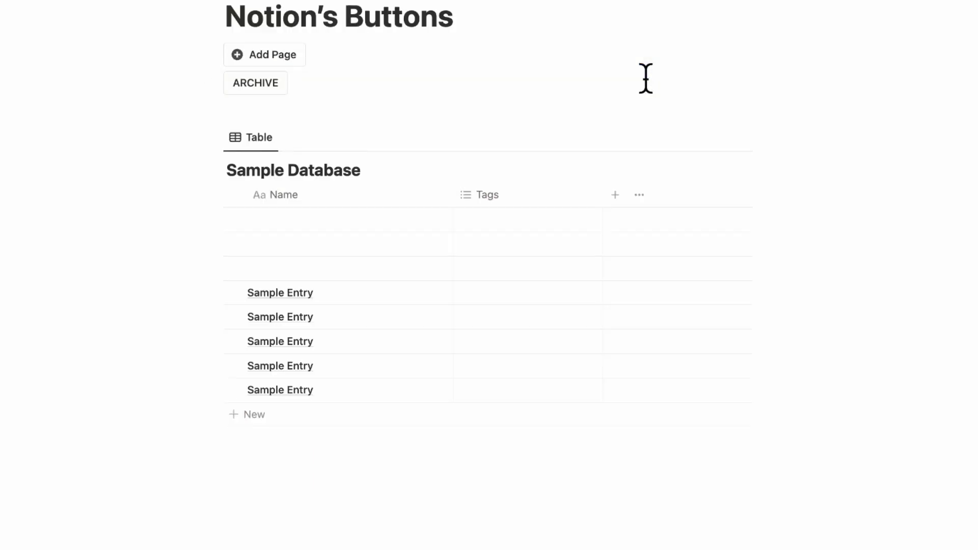
left_click(254, 91)
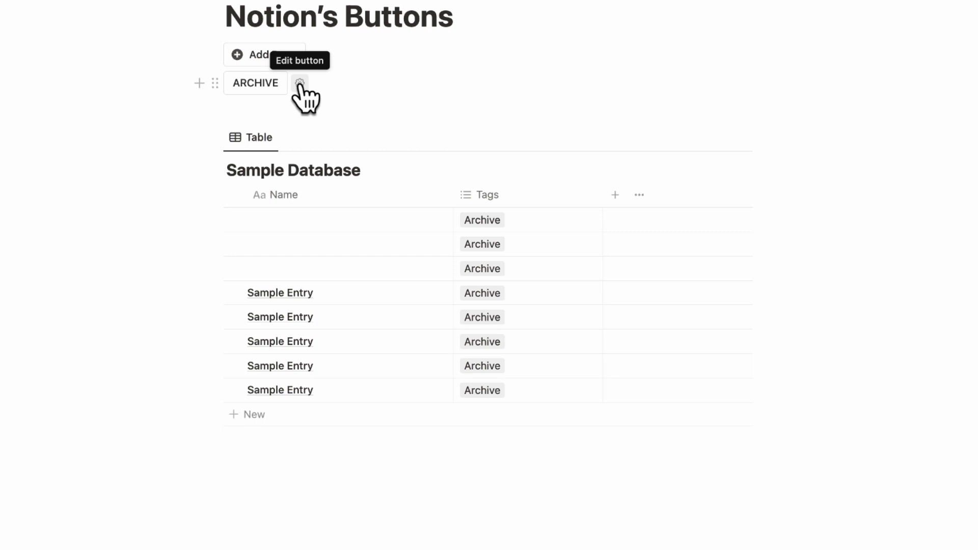
Reopen the ARCHIVE button's settings and examine how a filter can limit which pages it edits
left_click(299, 83)
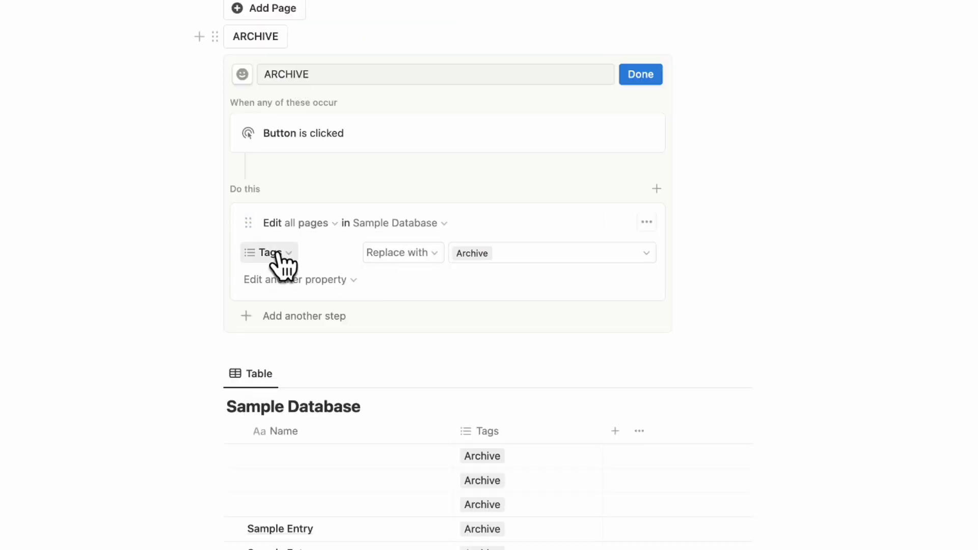
left_click(314, 223)
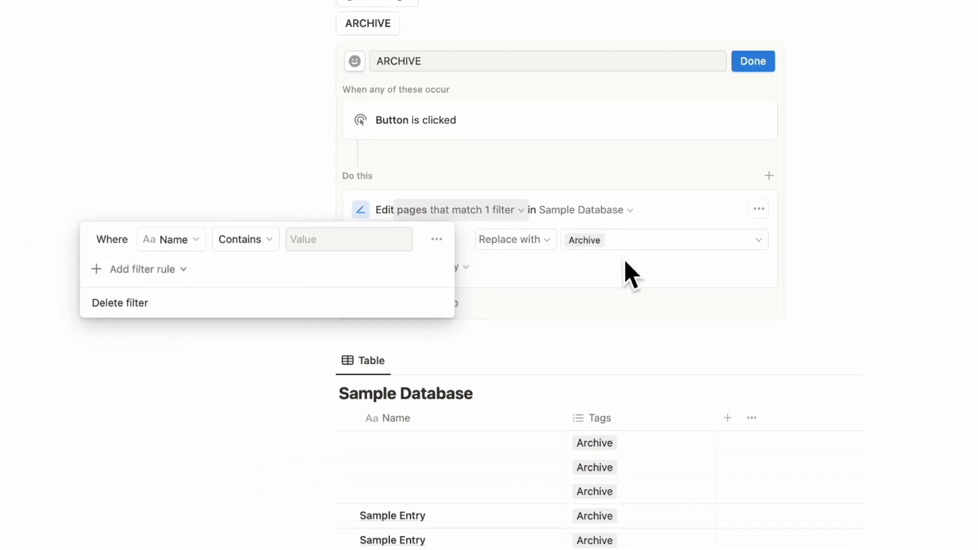
left_click(858, 205)
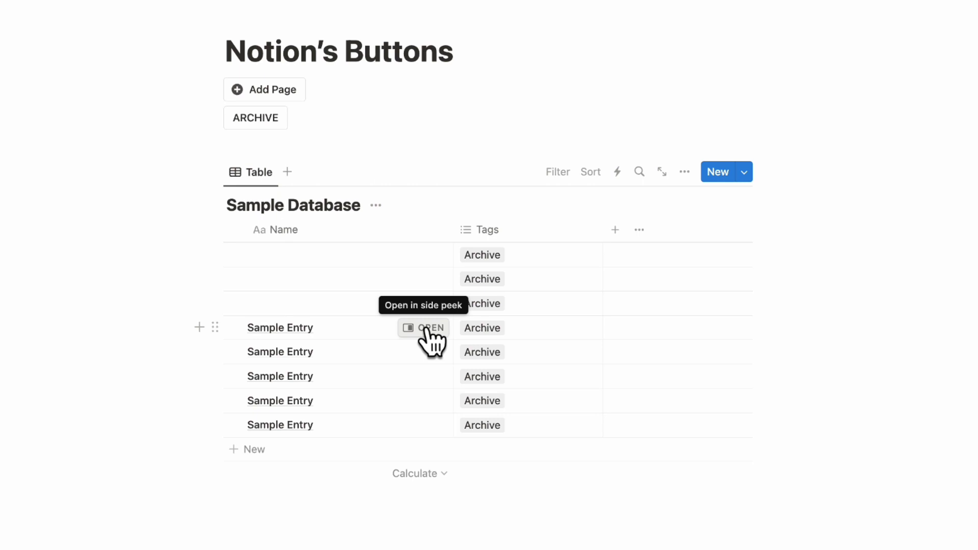
Open the first Sample Entry in side peek and replace its Archive tag with a new option "Complete"
left_click(427, 328)
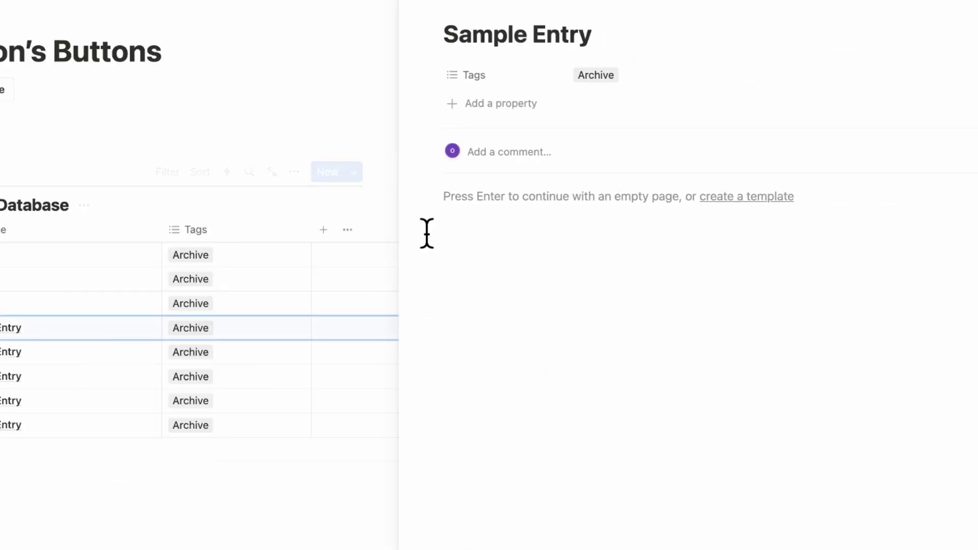
left_click(631, 84)
key("BackSpace")
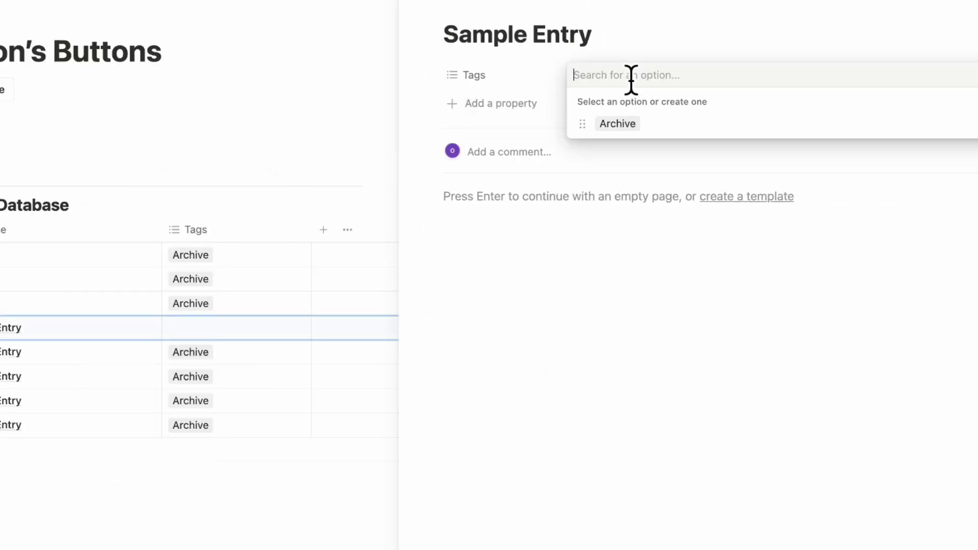
type("Comp")
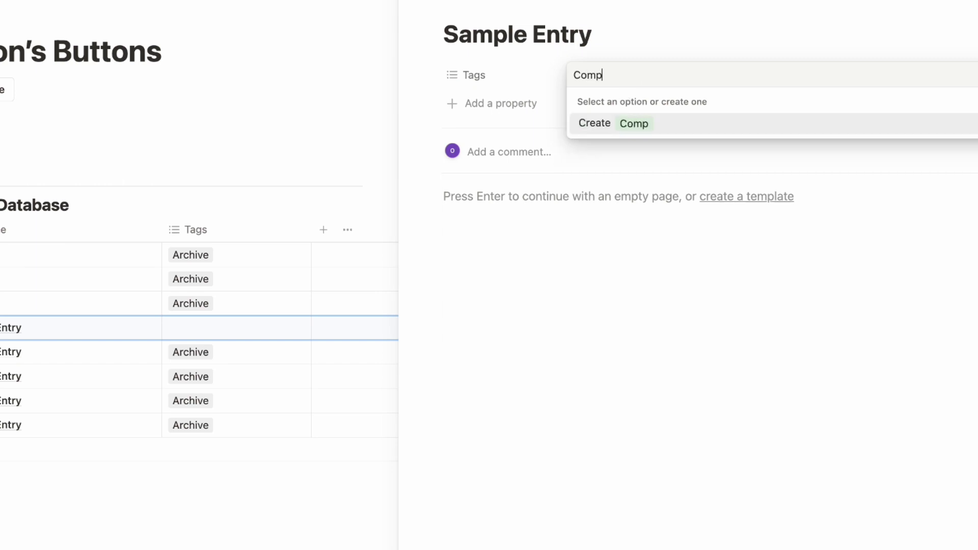
type("lete")
key("Return")
Replace the opened Sample Entry's tag with a new option "Doing"
left_click(634, 76)
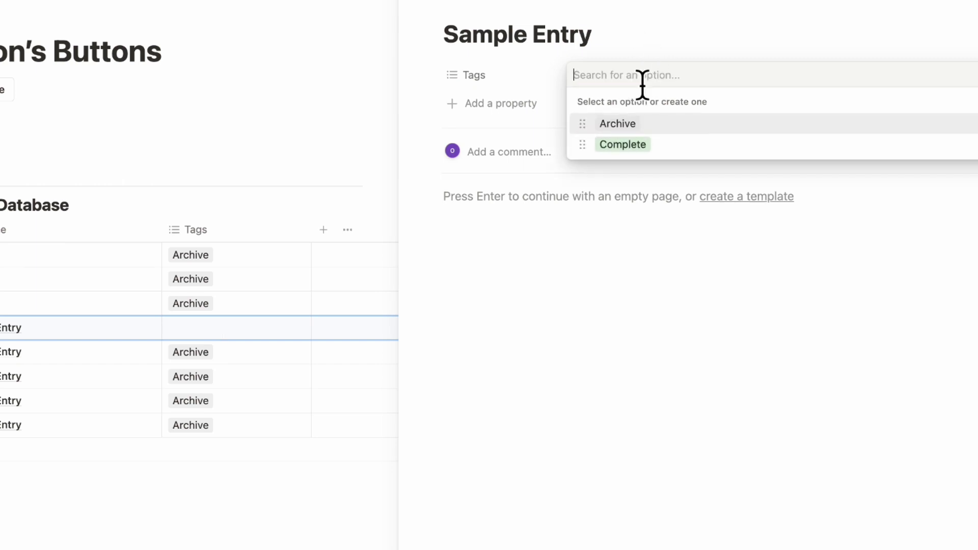
type("Doing")
key("Return")
left_click(664, 59)
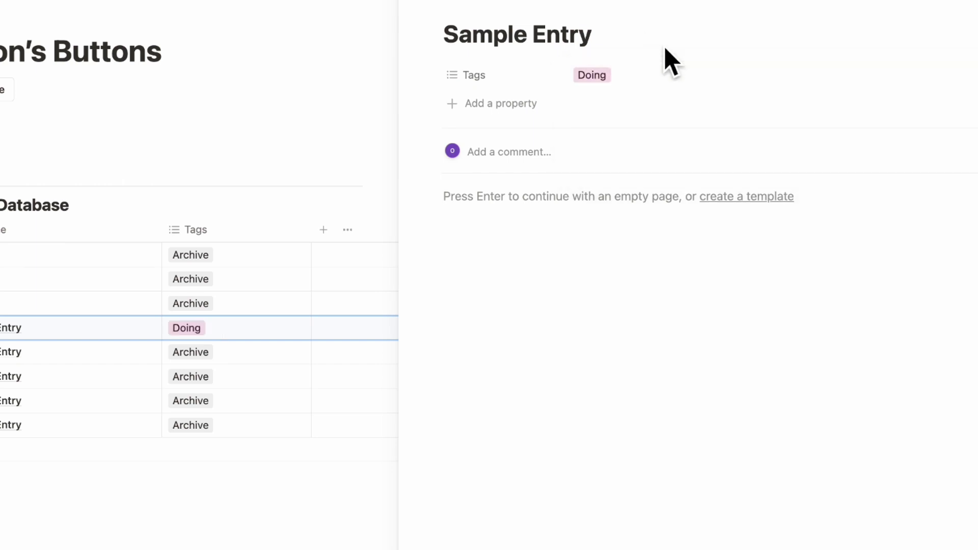
Insert a button block in the body of the opened Sample Entry page and name it "Complete"
left_click(515, 211)
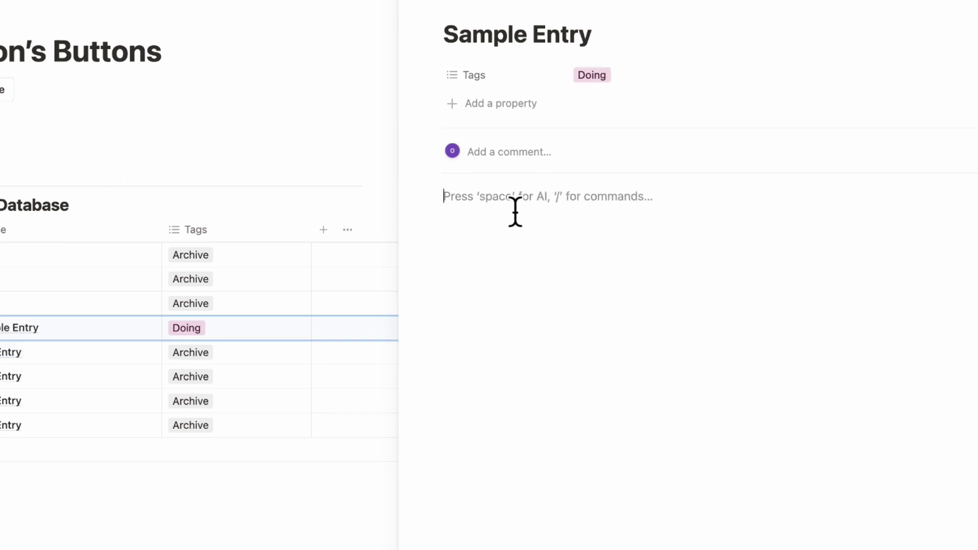
type("/button")
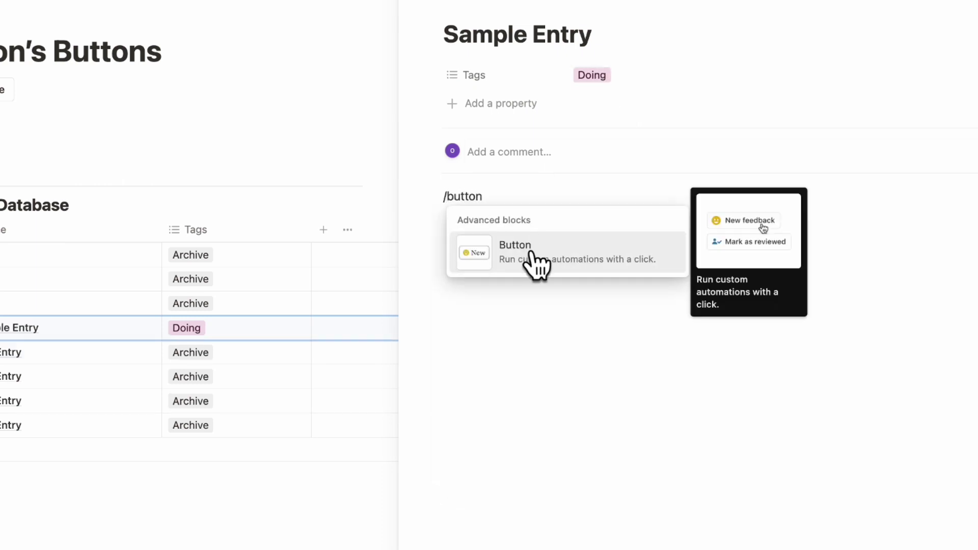
left_click(534, 258)
left_click(514, 244)
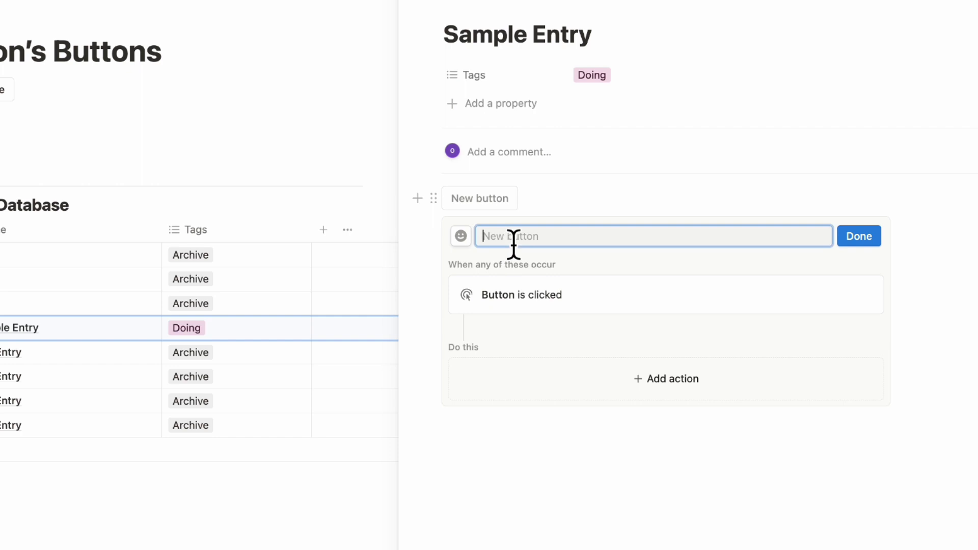
type("Complete")
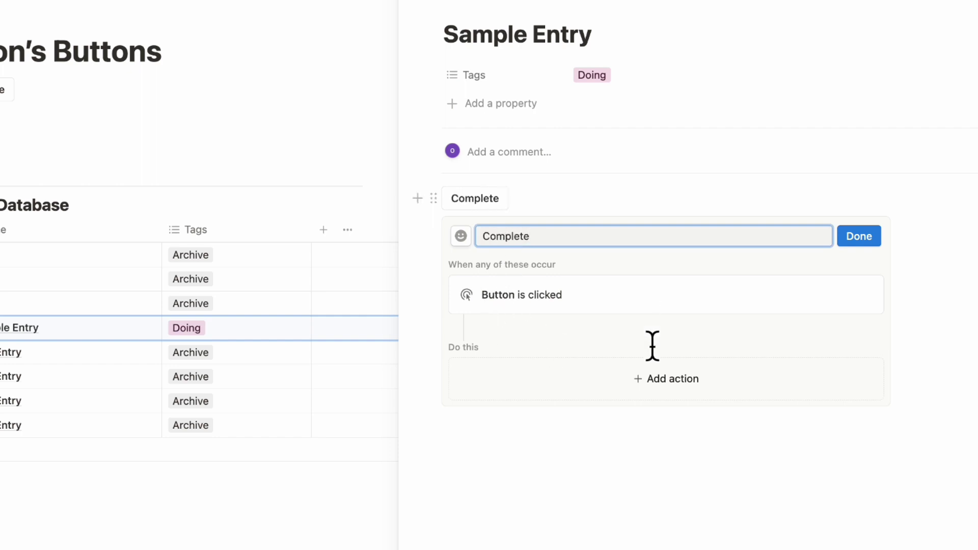
Make the Complete button replace this page's Tags with Complete, save it, and run it on the opened Sample Entry
left_click(651, 391)
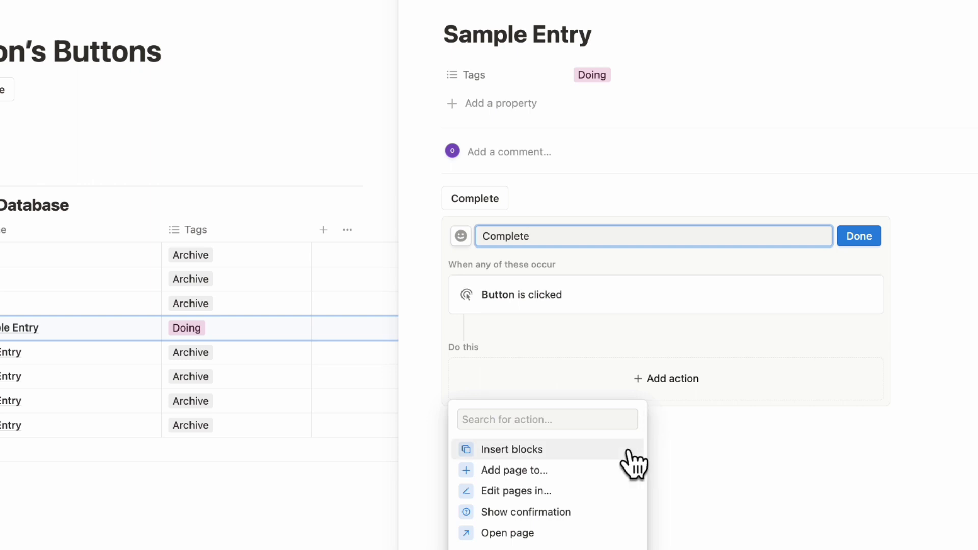
scroll(633, 463, "down", 3)
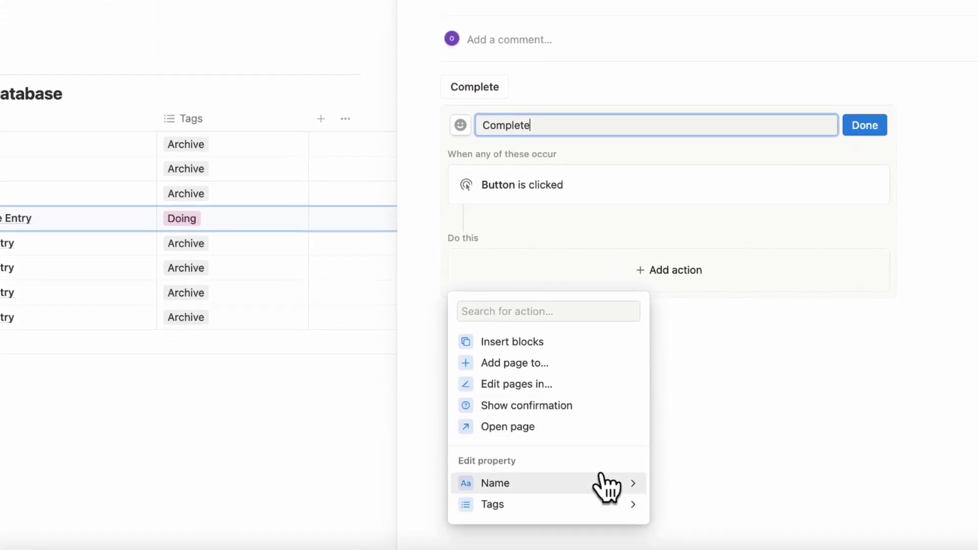
left_click(548, 505)
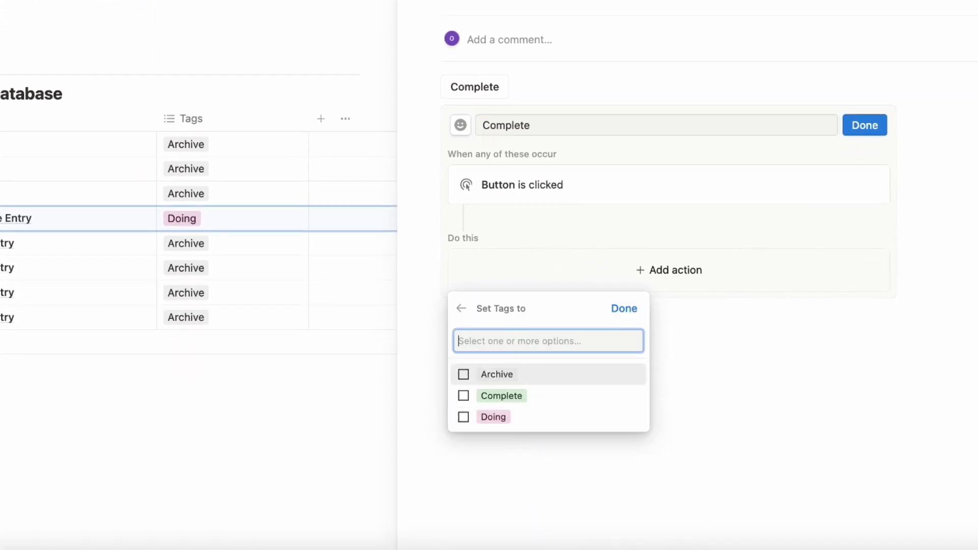
left_click(463, 396)
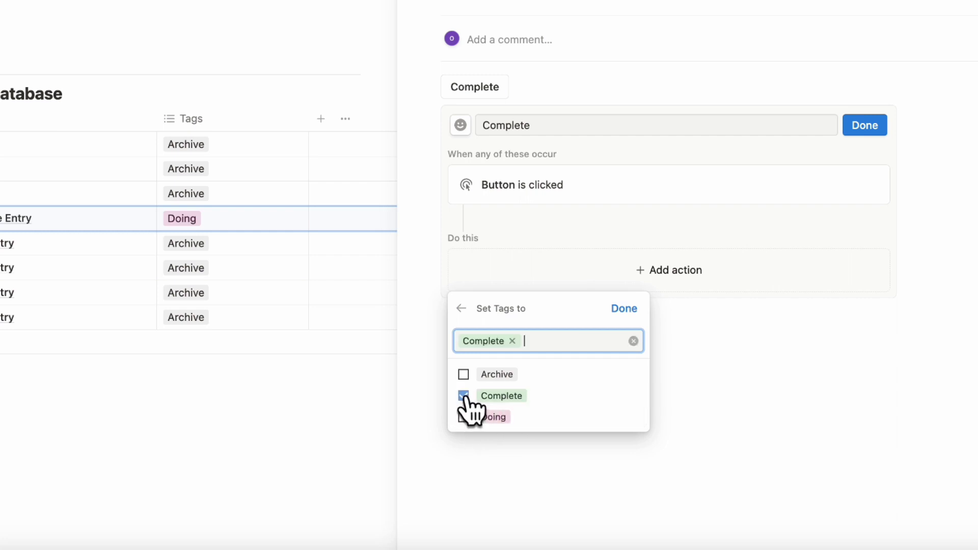
left_click(623, 309)
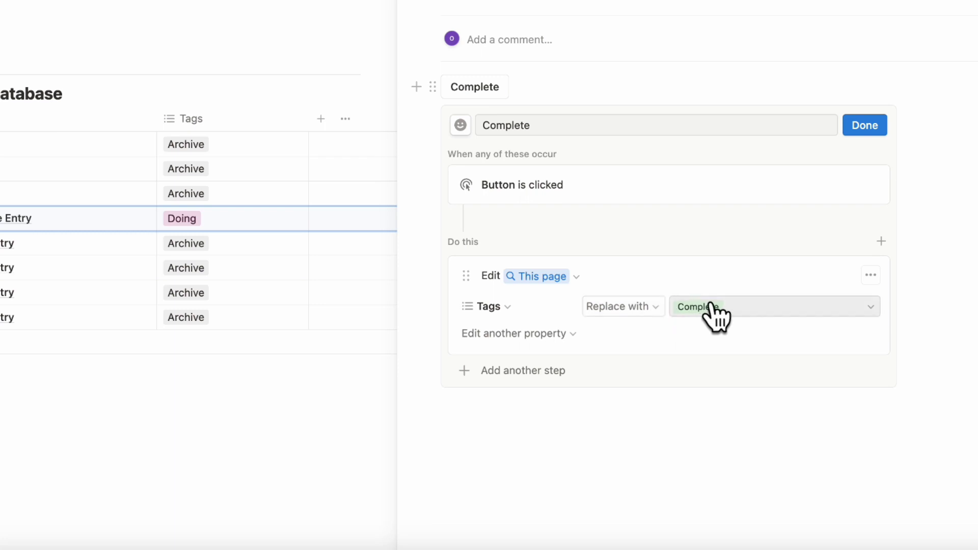
left_click(866, 126)
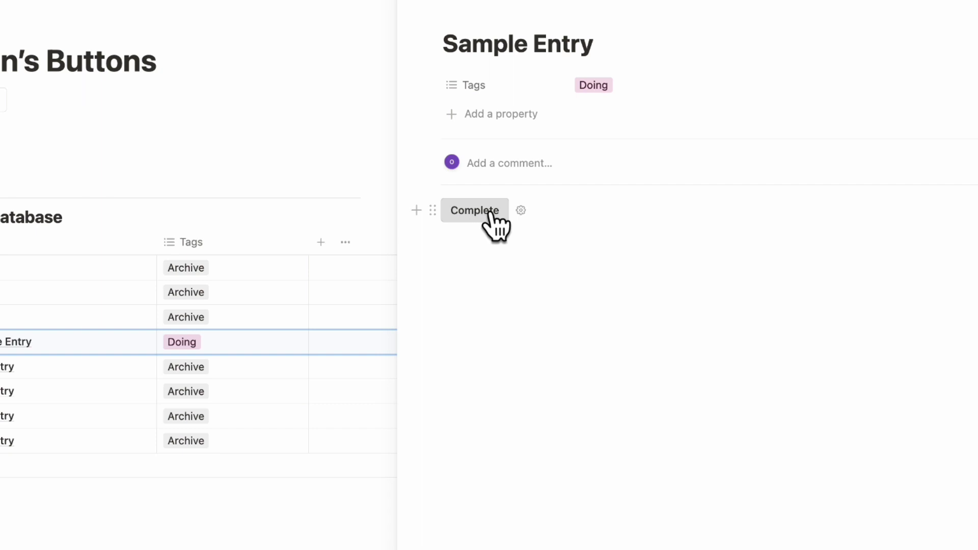
left_click(490, 215)
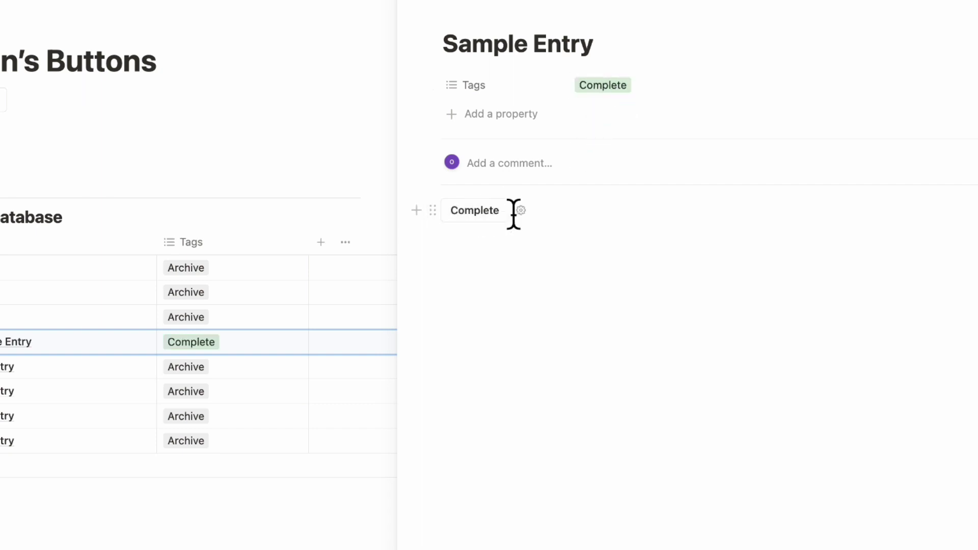
left_click(426, 7)
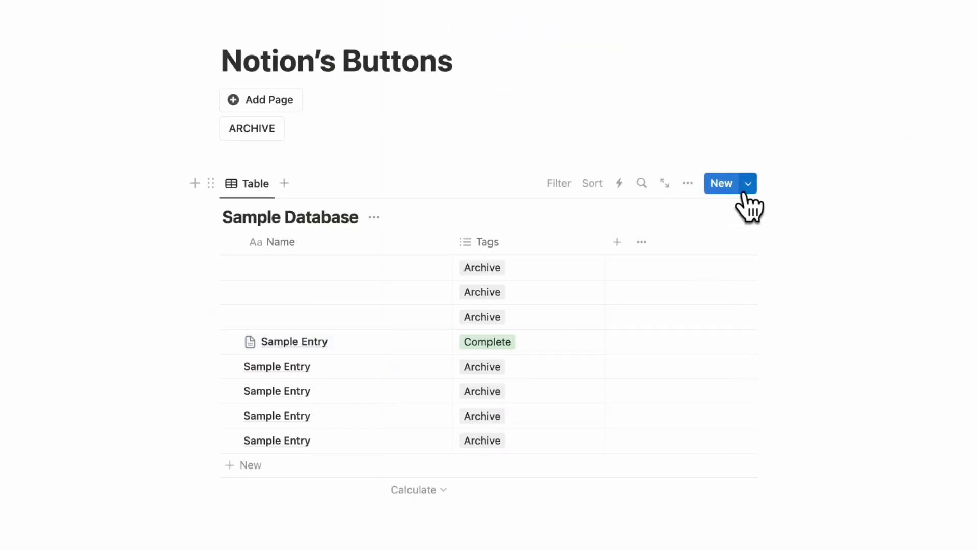
Create a new page template for Sample Database and title it "New Entry"
left_click(747, 185)
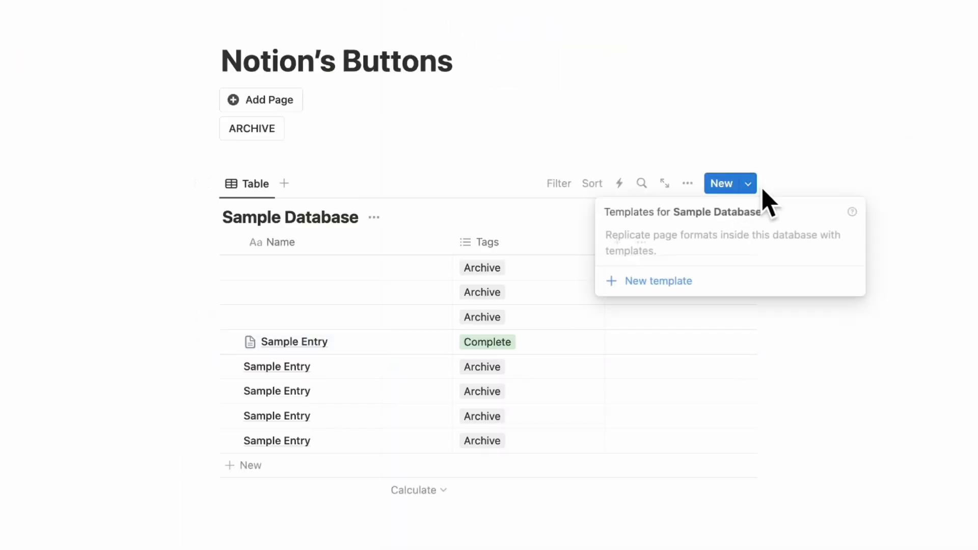
left_click(695, 291)
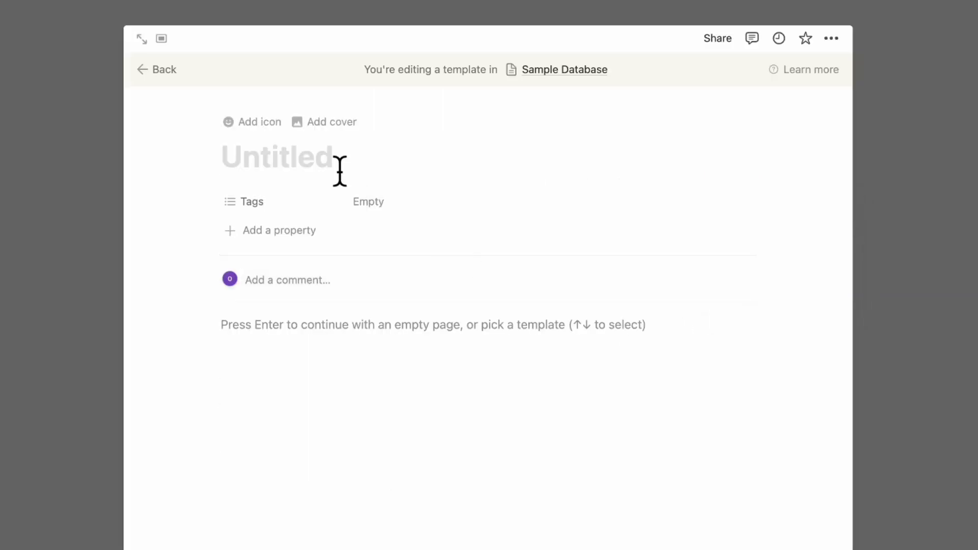
type("New Entry")
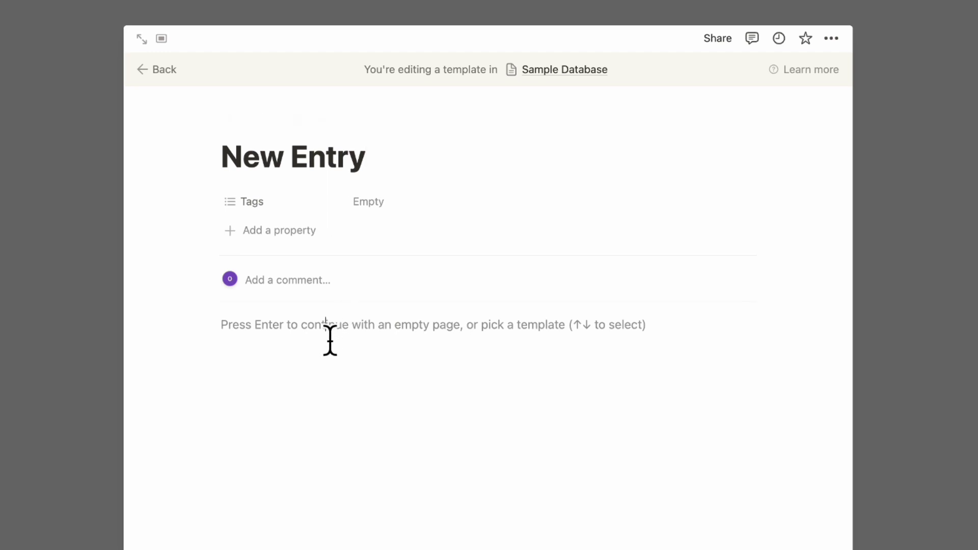
Insert a button block in the body of the New Entry template and name it "Complete"
left_click(330, 340)
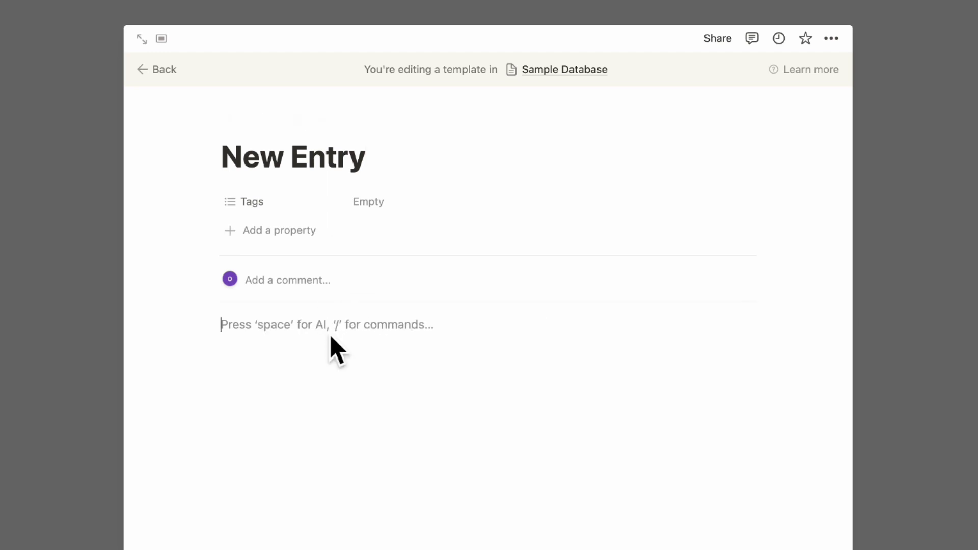
type("/button")
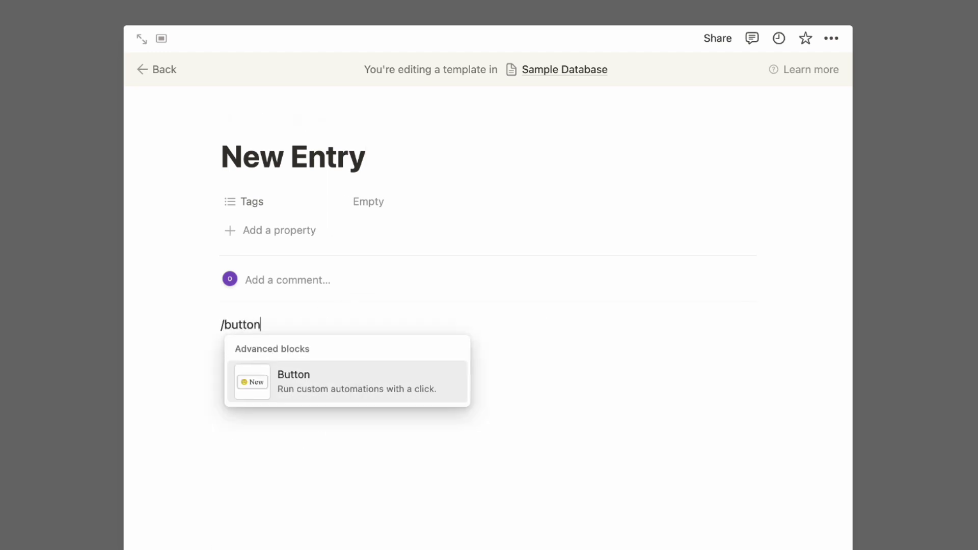
left_click(360, 386)
left_click(316, 375)
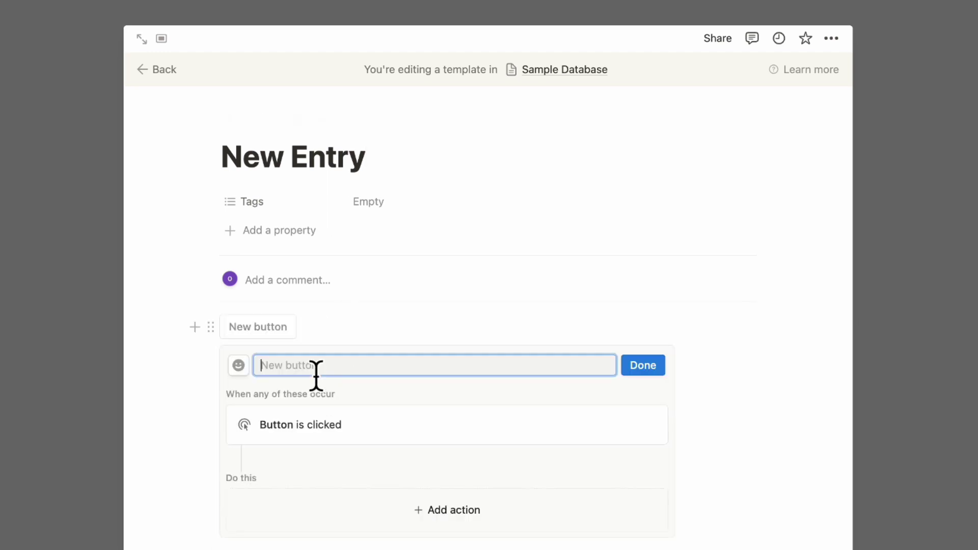
type("Complete")
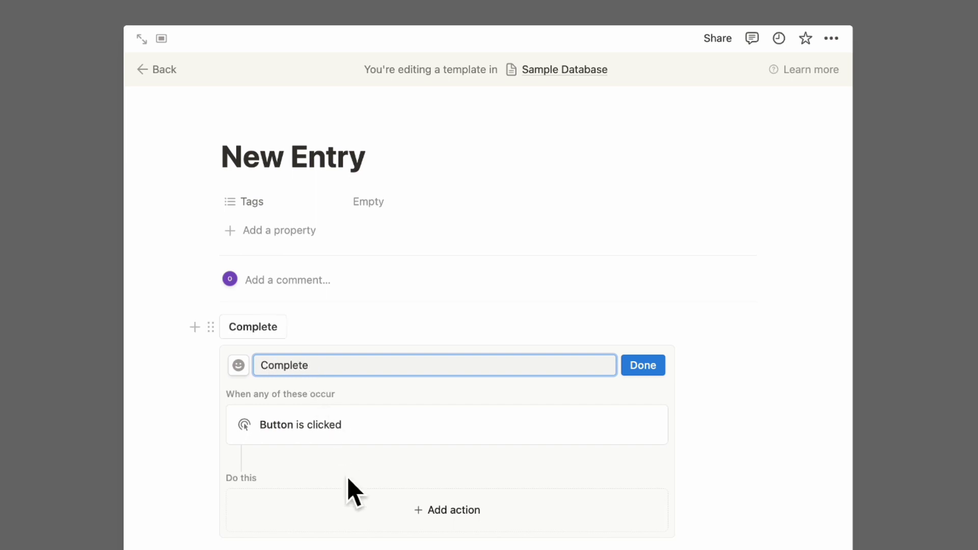
Give the template's Complete button an action that sets Tags to Complete, save it, and close the template
left_click(348, 507)
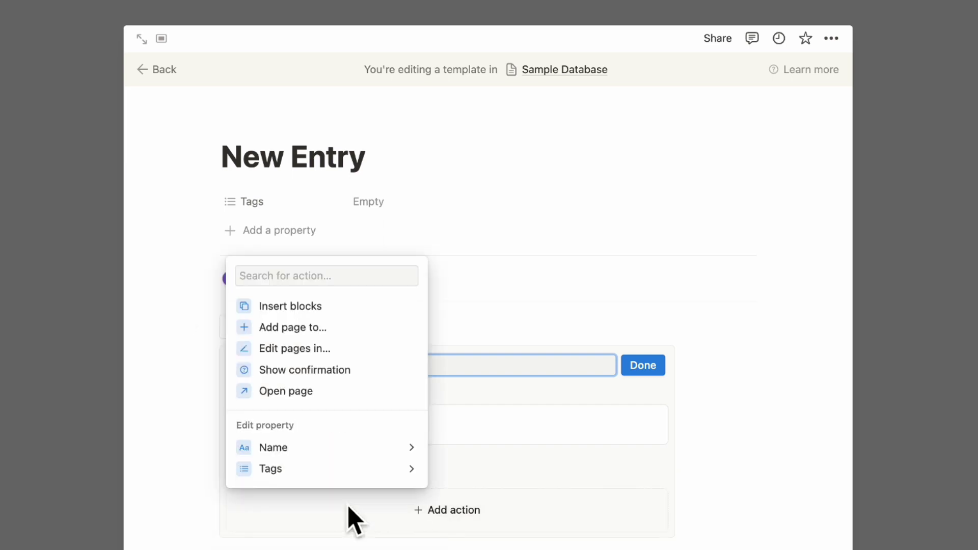
left_click(310, 468)
left_click(241, 452)
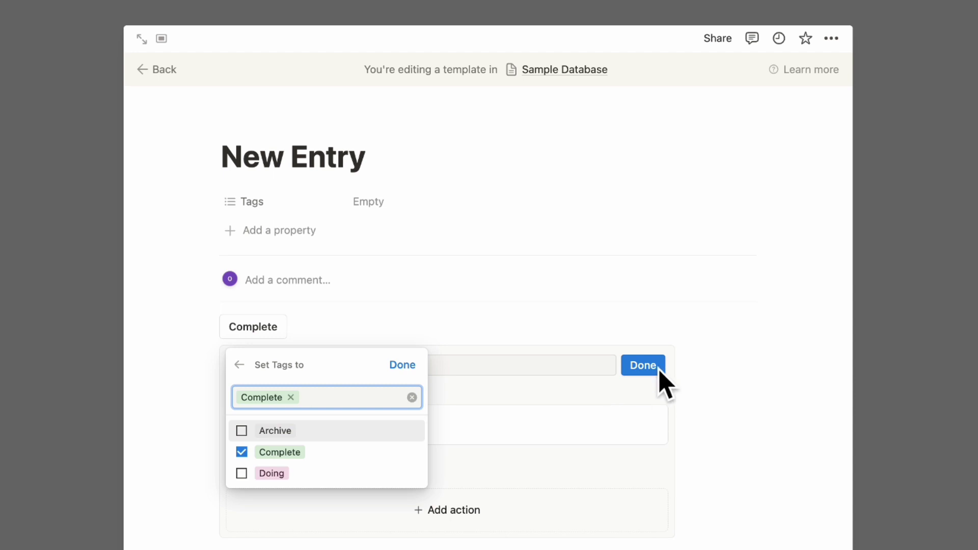
left_click(642, 365)
left_click(65, 146)
Open the Sample Entry below the completed one, apply the New Entry template, and run its Complete button
left_click(423, 366)
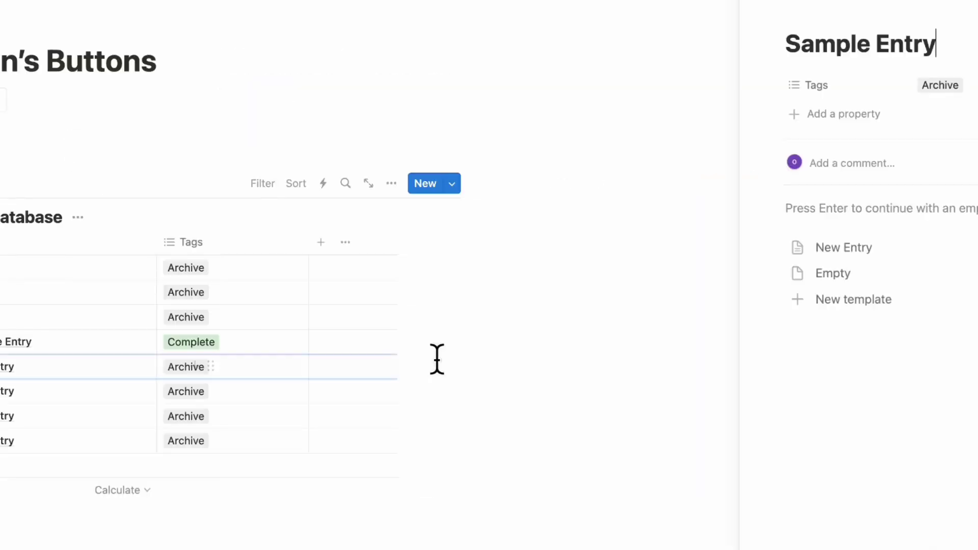
left_click(502, 273)
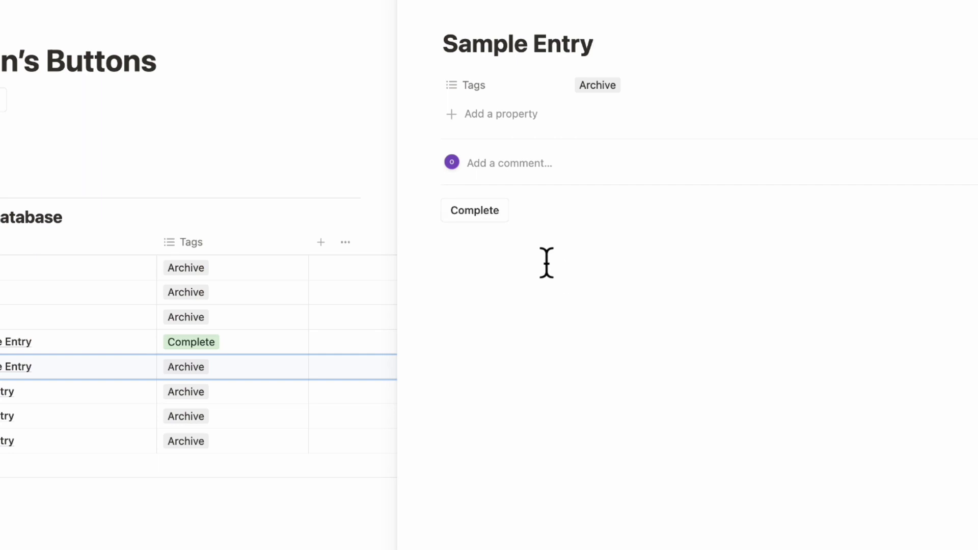
left_click(490, 211)
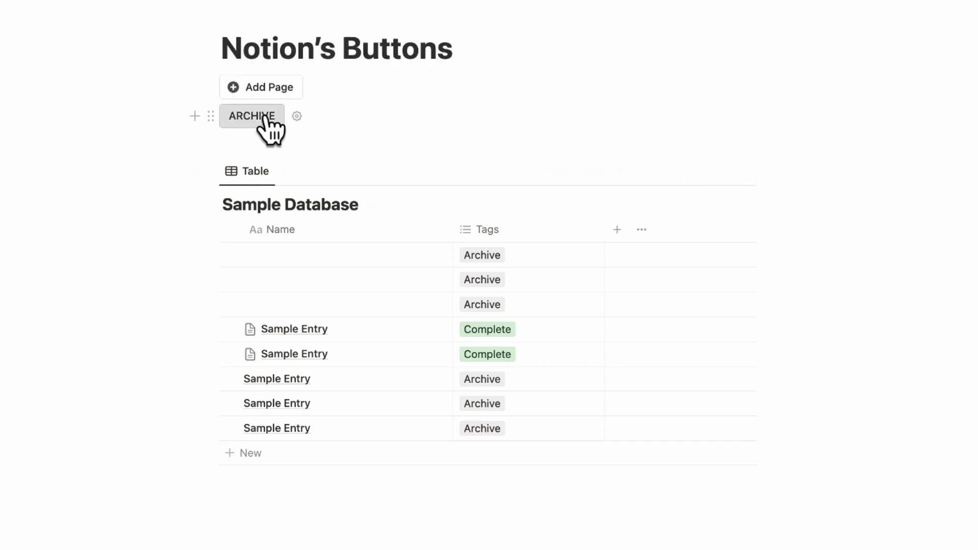
Add a Show confirmation step to the ARCHIVE button after its page-editing action
left_click(297, 116)
scroll(314, 173, "down", 5)
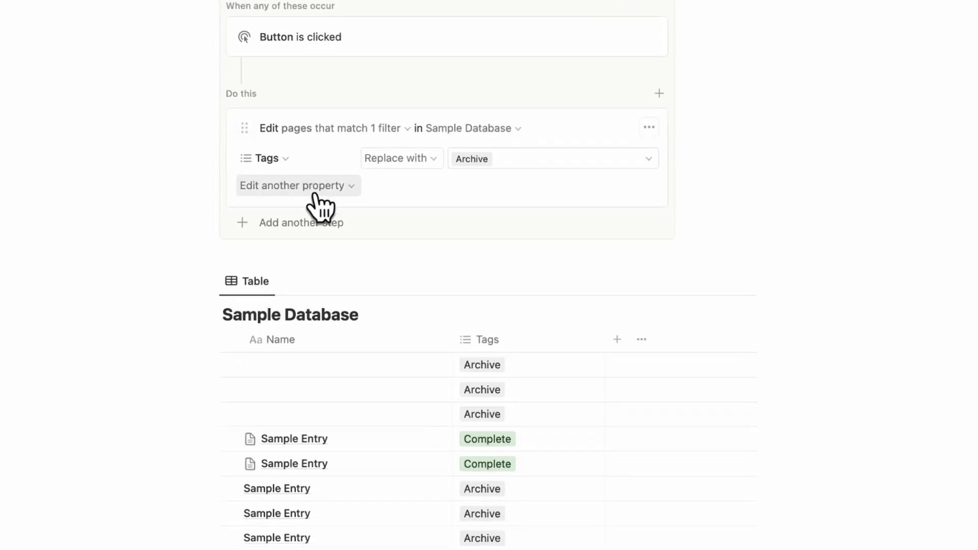
left_click(308, 226)
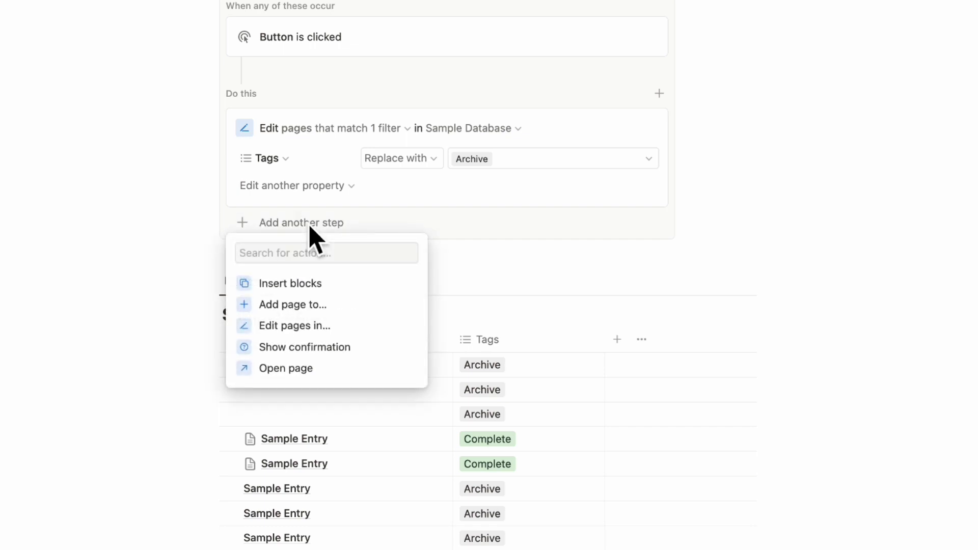
left_click(340, 350)
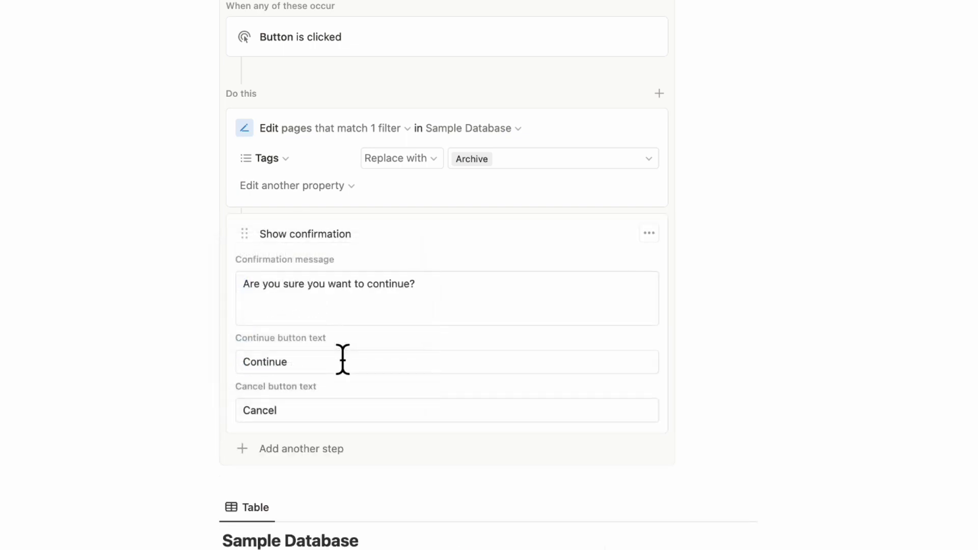
Set the confirmation message to "Are you sure you want to archive everything?", save the ARCHIVE button, and run it through its confirmation
left_click_drag(440, 294, 397, 295)
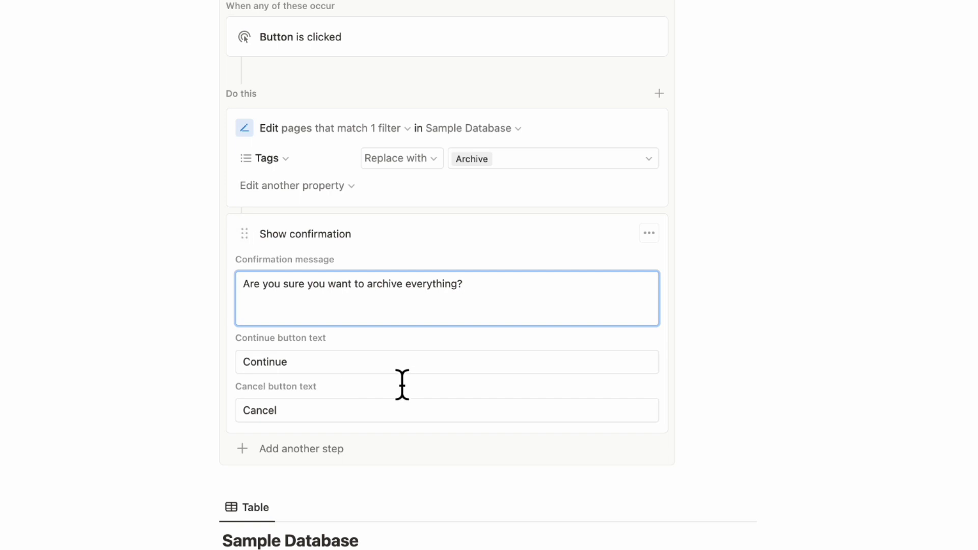
scroll(803, 307, "up", 3)
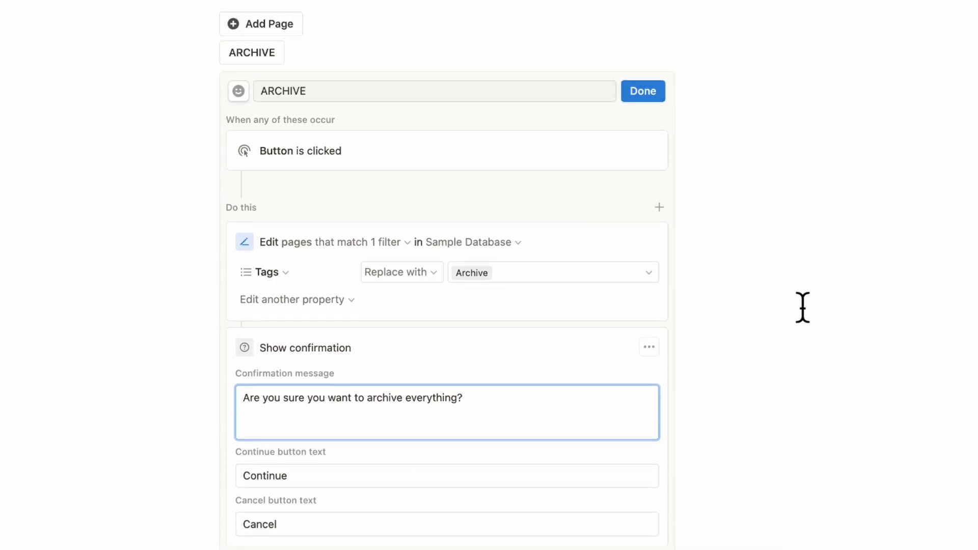
left_click(652, 104)
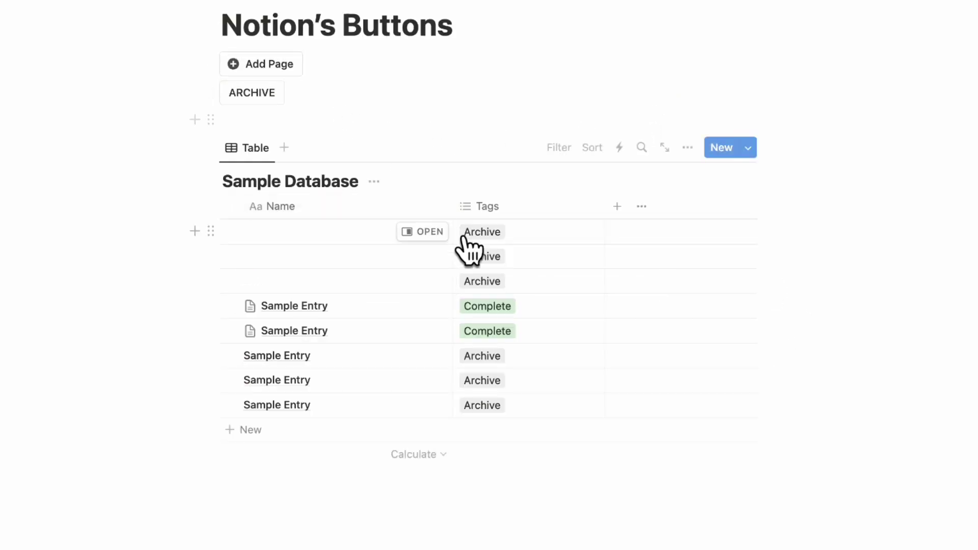
left_click(253, 95)
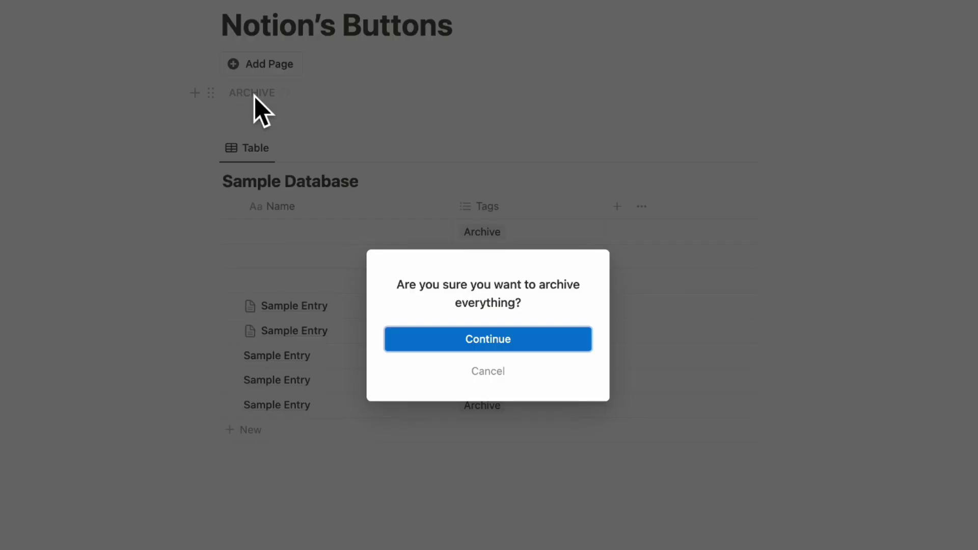
left_click(560, 342)
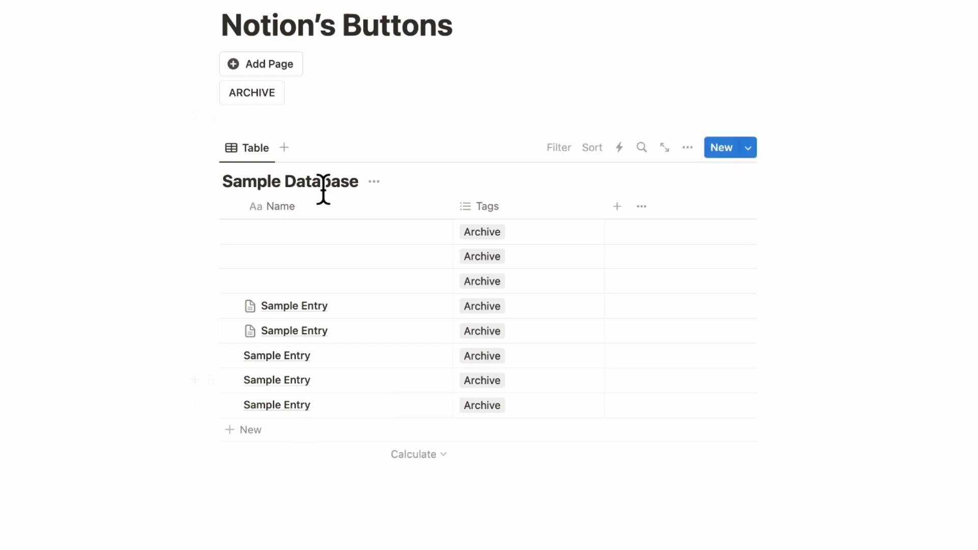
Insert a table view with a new database below Sample Database and title it "Sample Database 2"
left_click(264, 499)
type("/data")
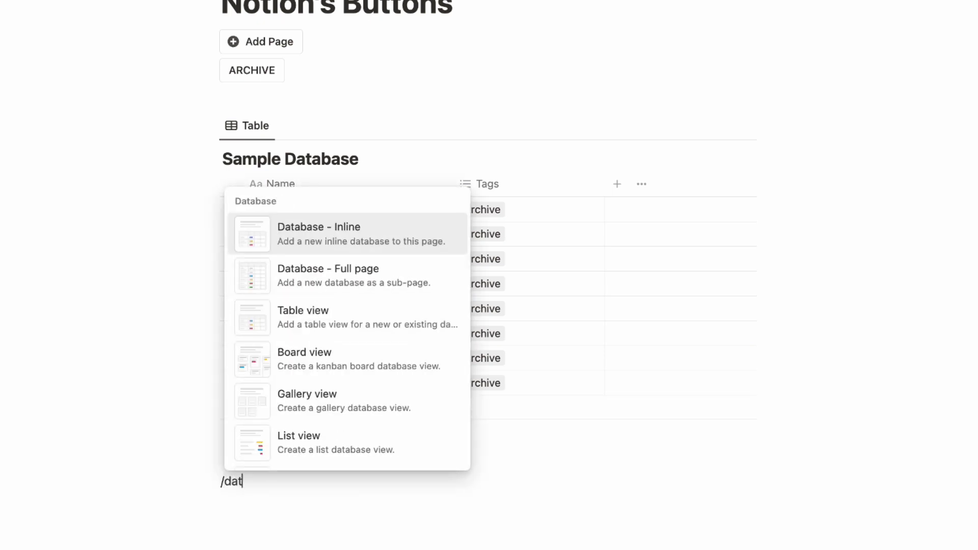
left_click(388, 333)
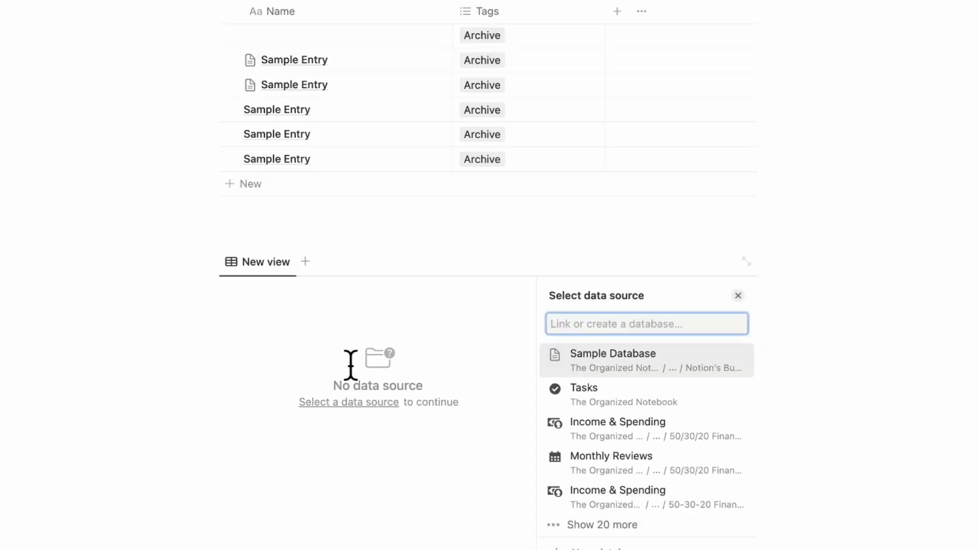
scroll(534, 535, "down", 1)
left_click(557, 539)
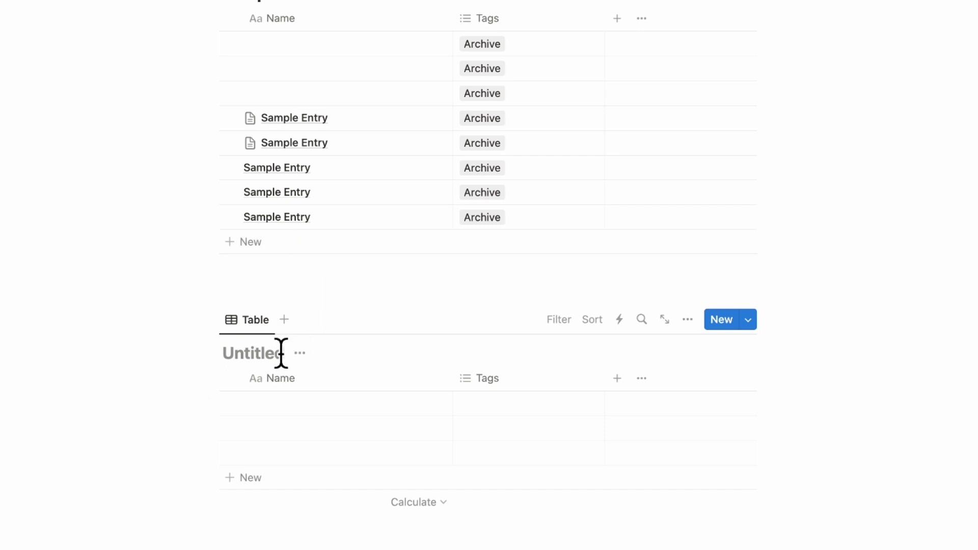
type("Sample Database 2")
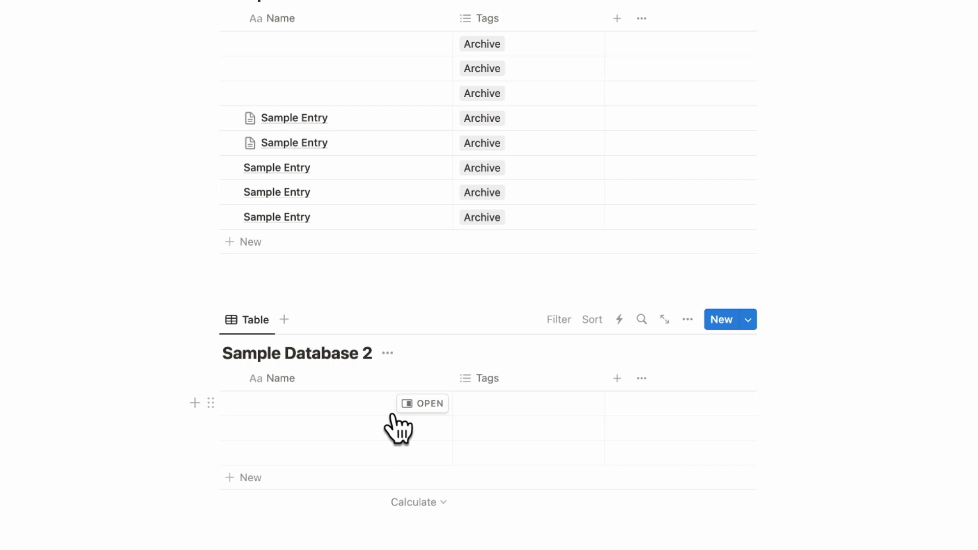
Delete the three blank rows from Sample Database 2
scroll(394, 427, "up", 2)
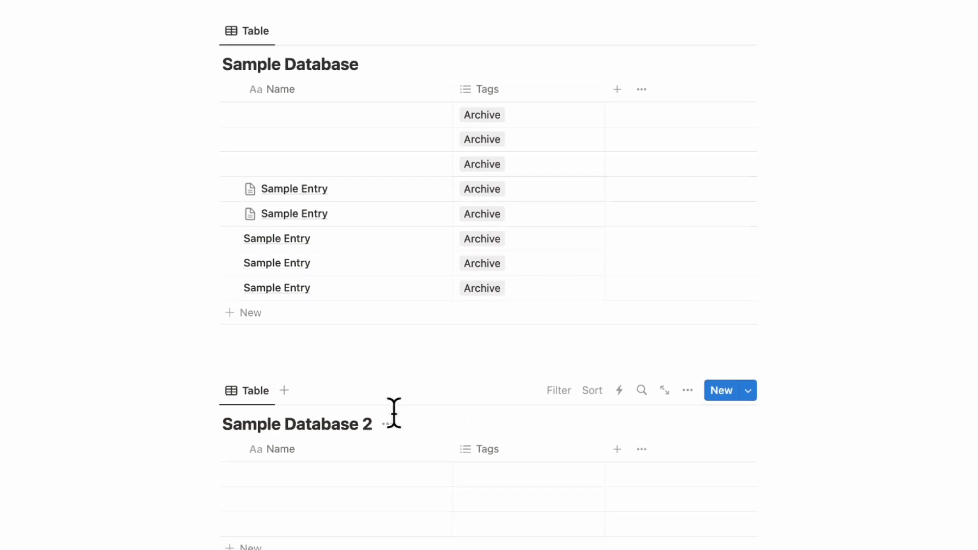
left_click_drag(113, 476, 280, 518)
key("BackSpace")
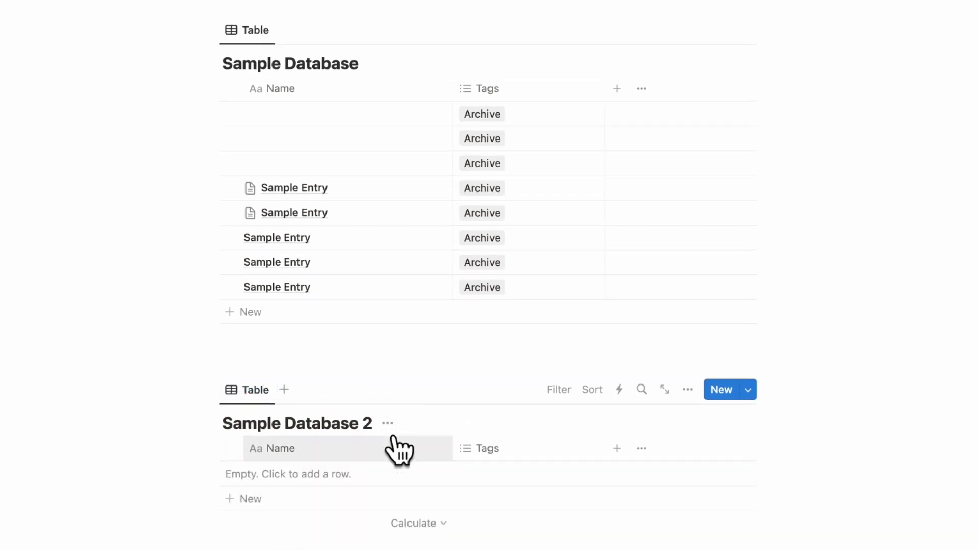
scroll(399, 451, "up", 3)
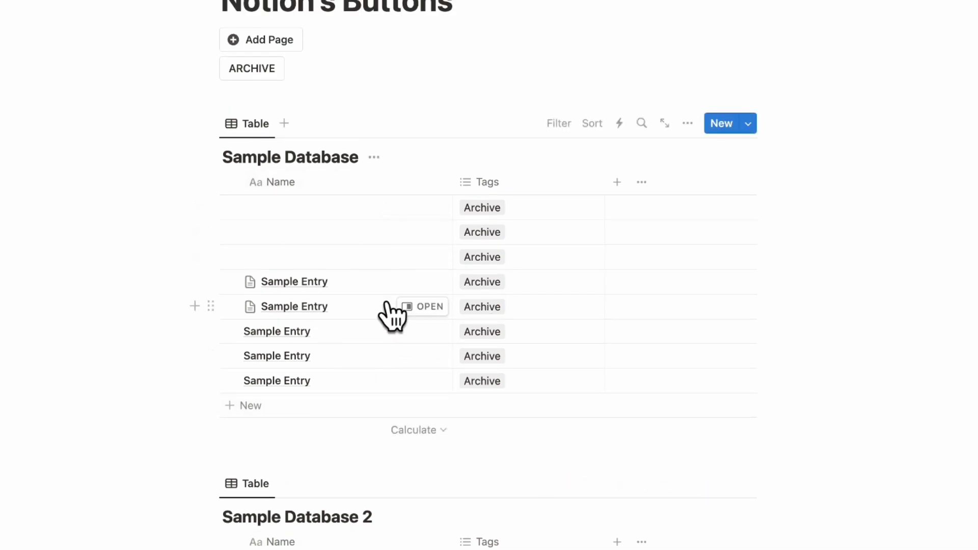
Replace the Archive tag with Doing on all eight Sample Database entries
left_click(496, 213)
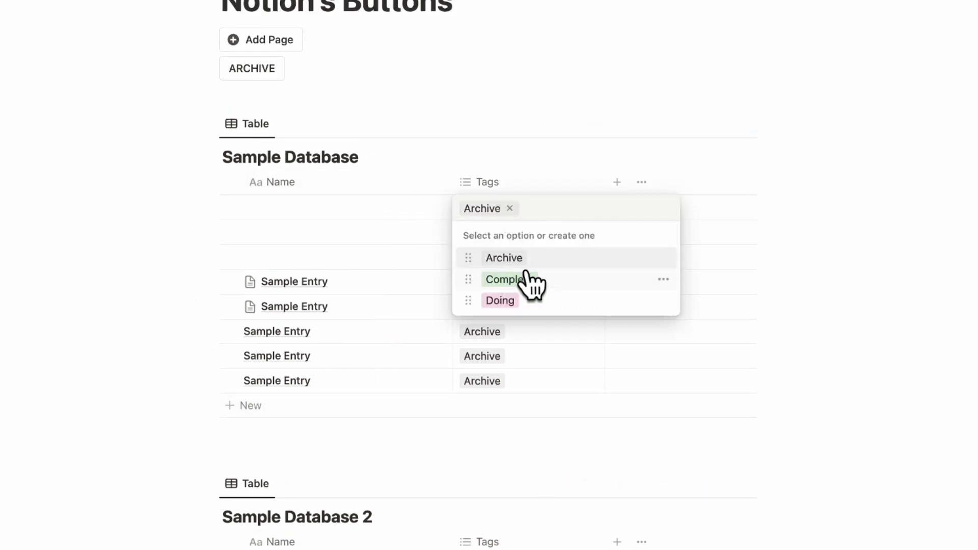
left_click(540, 300)
left_click(509, 208)
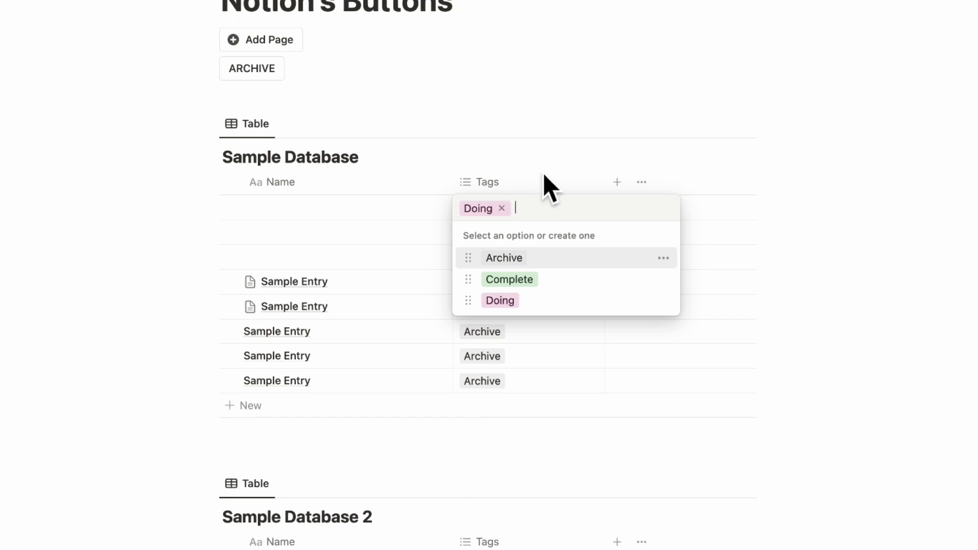
key("Escape")
left_click_drag(604, 220, 595, 404)
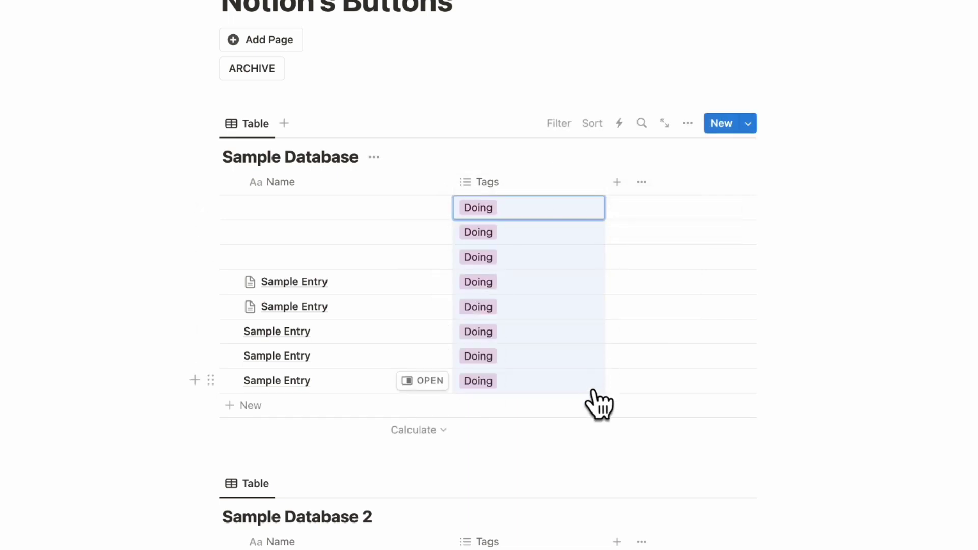
left_click(504, 92)
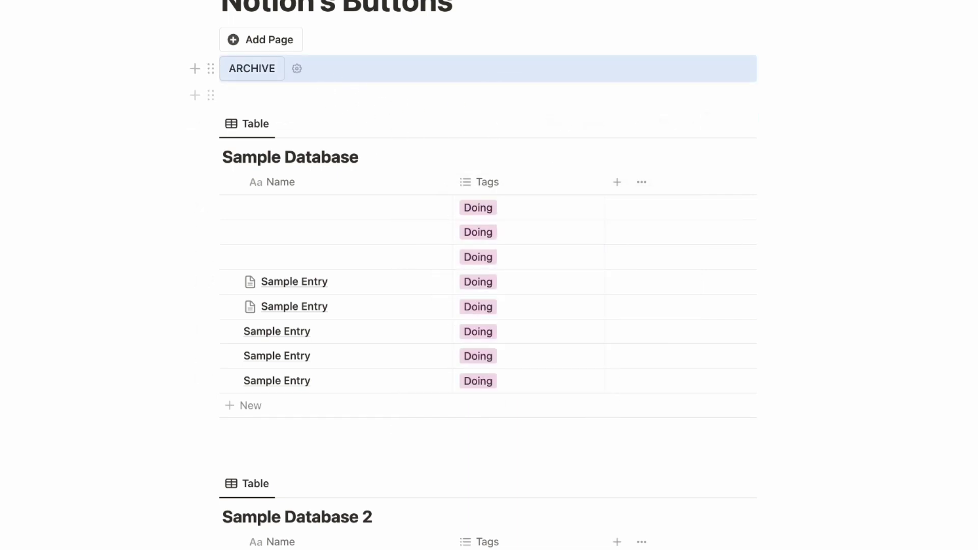
Add an Add page to step to the ARCHIVE button after its confirmation
left_click(297, 69)
scroll(338, 170, "down", 6)
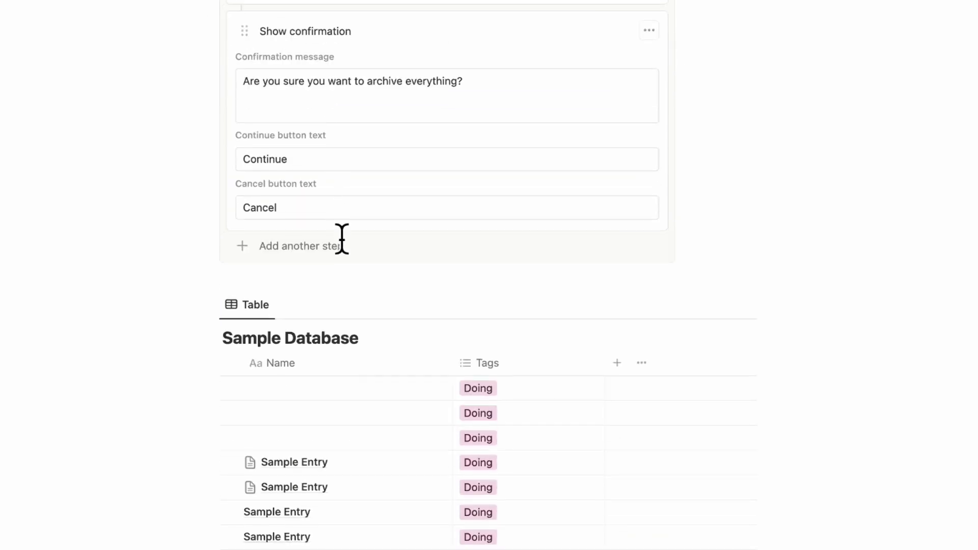
scroll(342, 235, "up", 1)
scroll(341, 235, "up", 2)
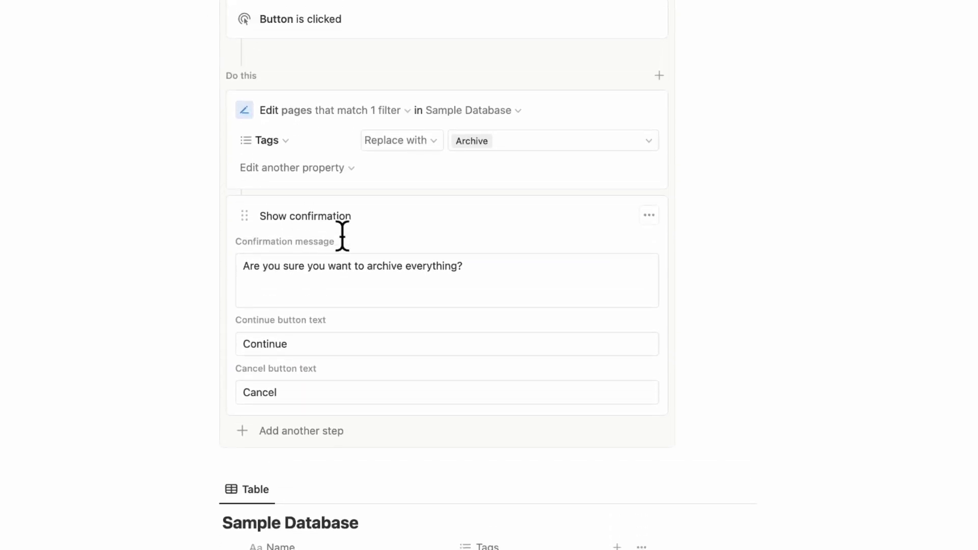
left_click(659, 76)
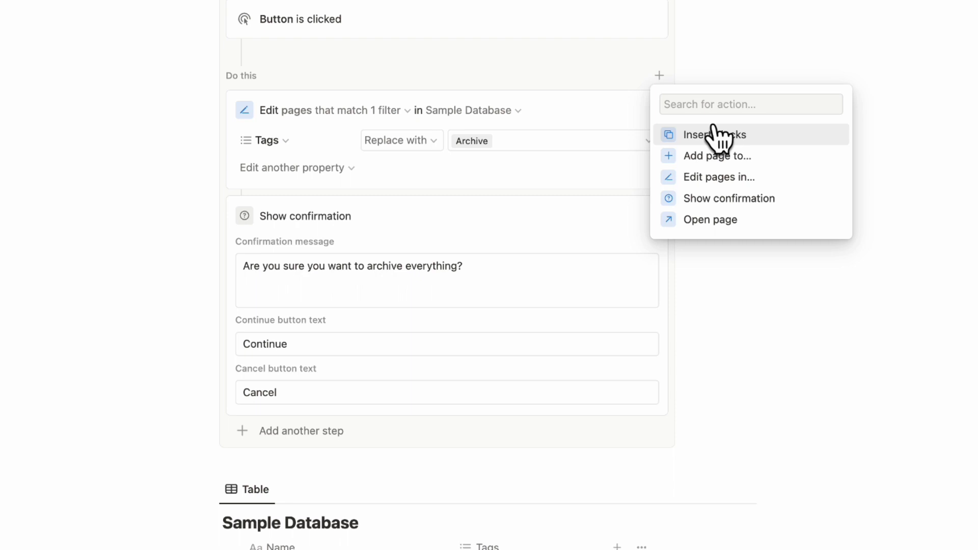
left_click(773, 155)
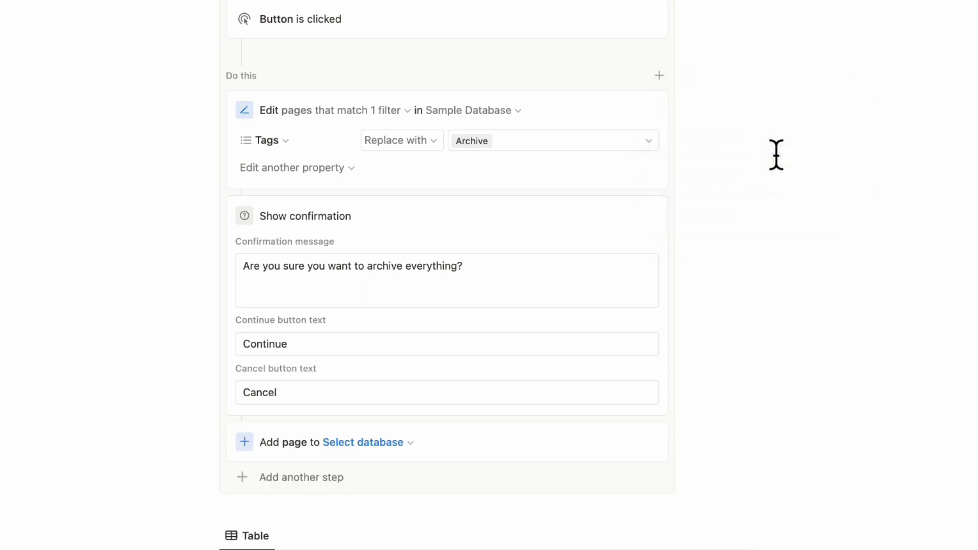
Target Sample Database 2 in the Add page step and name the new page "All tasks are archived"
scroll(544, 260, "down", 3)
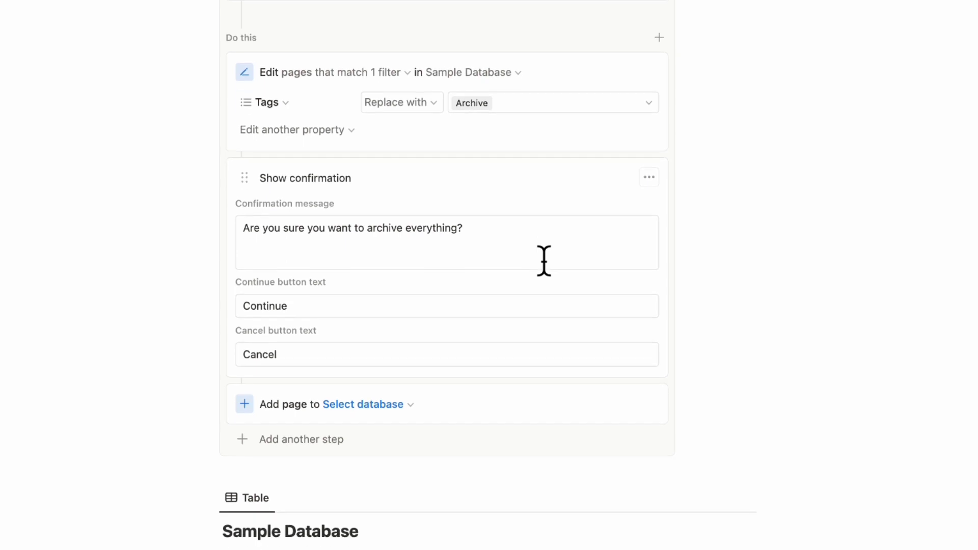
left_click(381, 364)
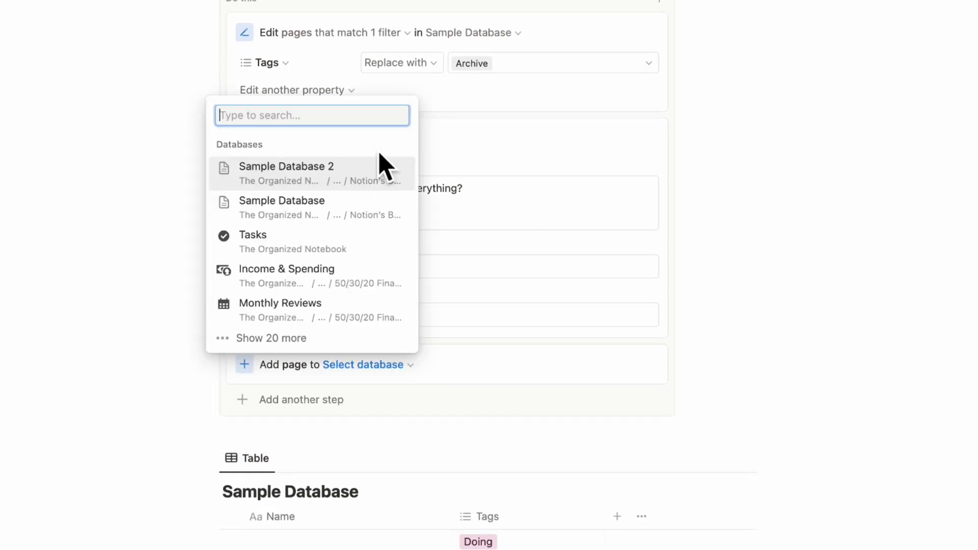
left_click(376, 176)
scroll(419, 304, "down", 2)
scroll(419, 304, "down", 4)
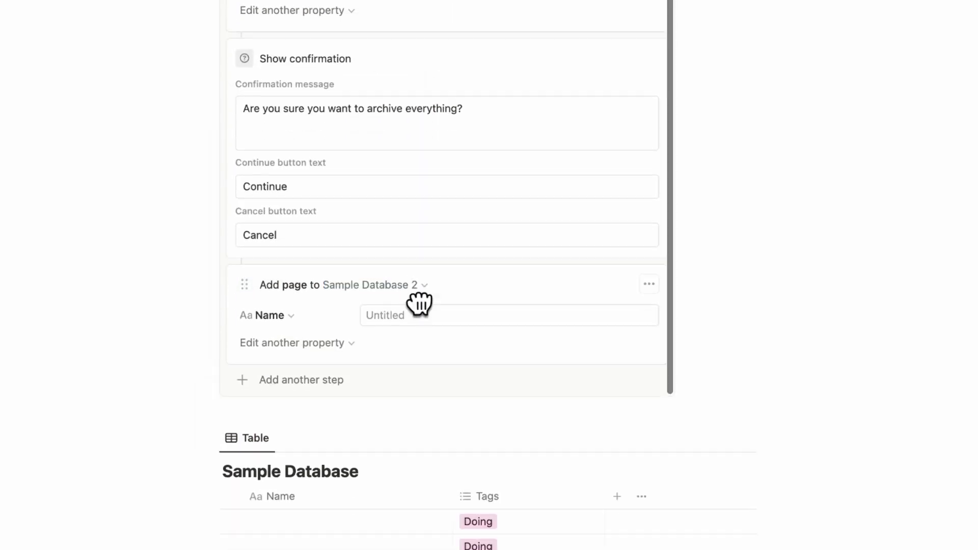
left_click(402, 229)
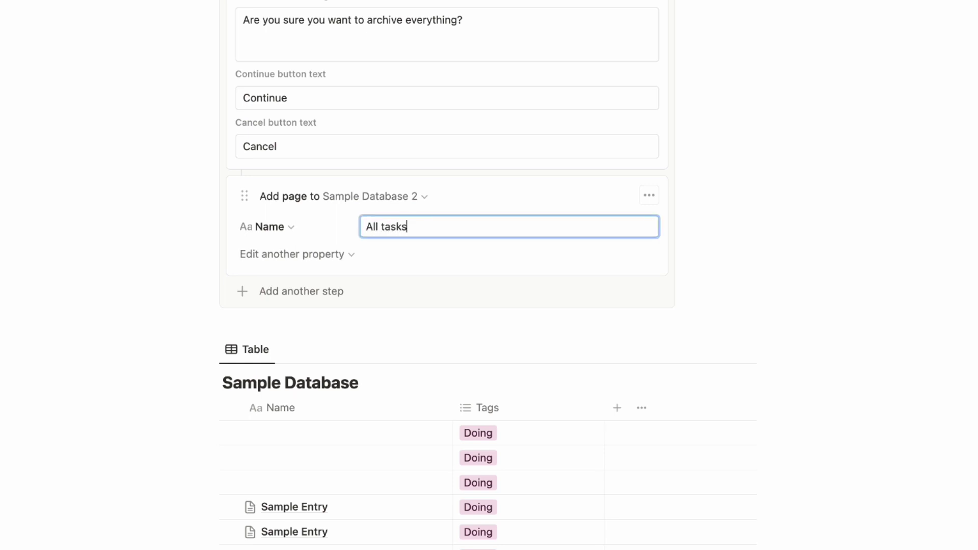
type("All tasks are archived")
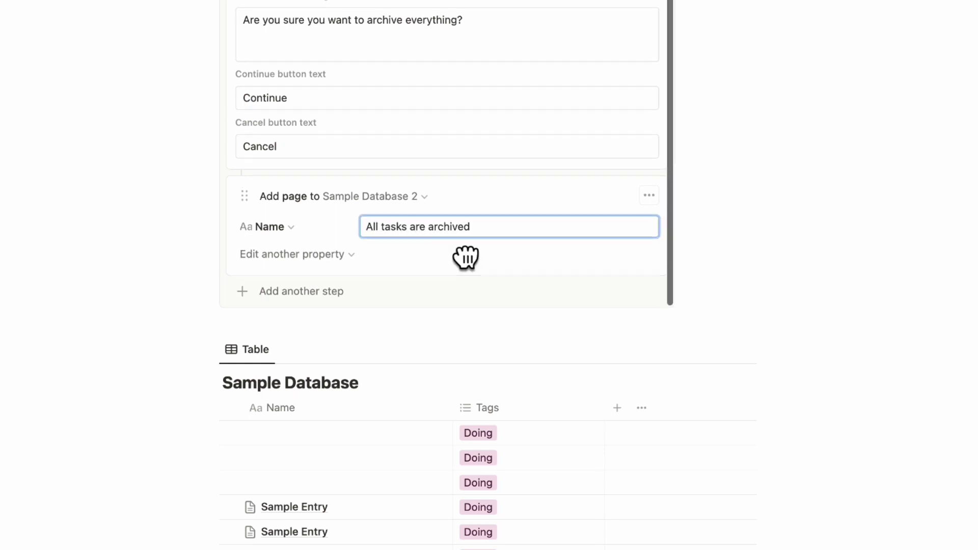
Review the ARCHIVE button's sequence of page-editing, confirmation and page-adding actions
scroll(396, 242, "up", 5)
scroll(392, 243, "up", 2)
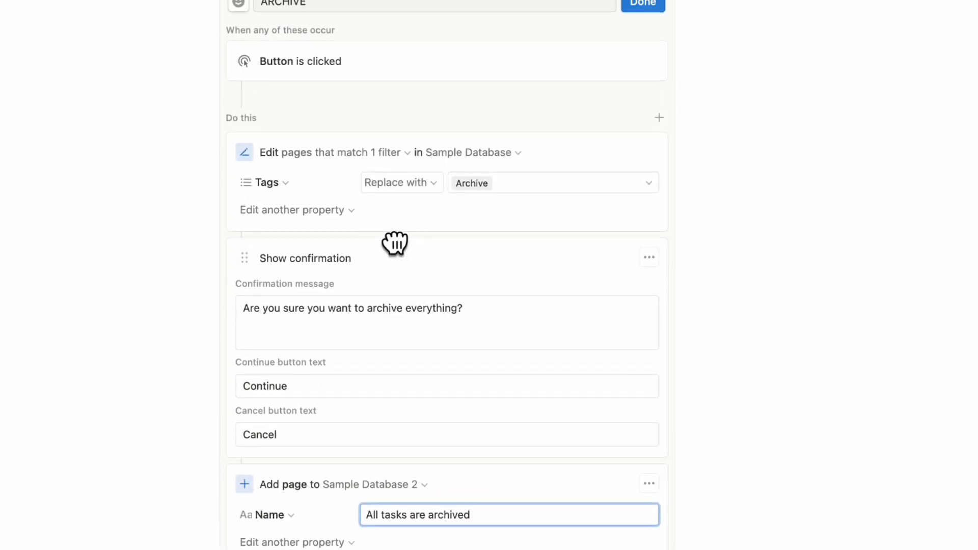
scroll(399, 253, "down", 1)
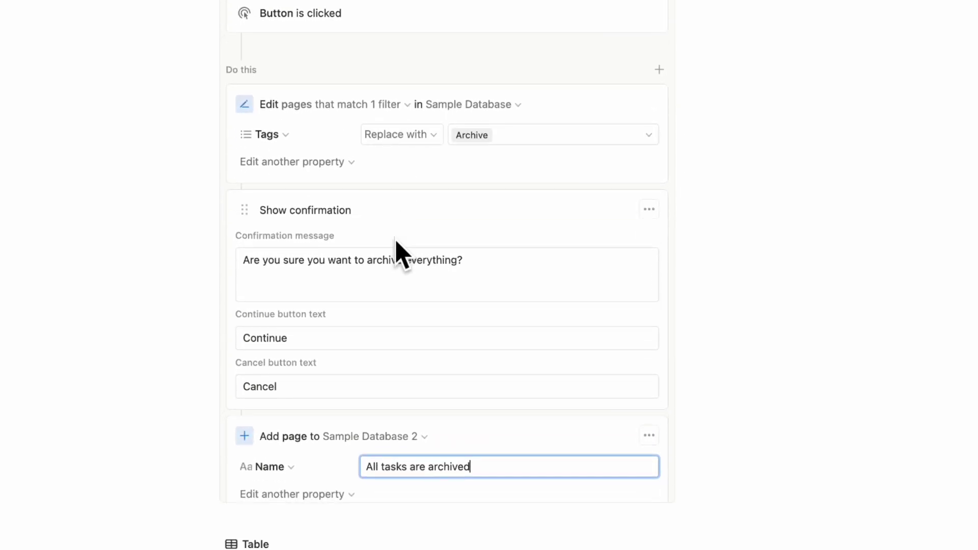
left_click(340, 108)
key("Escape")
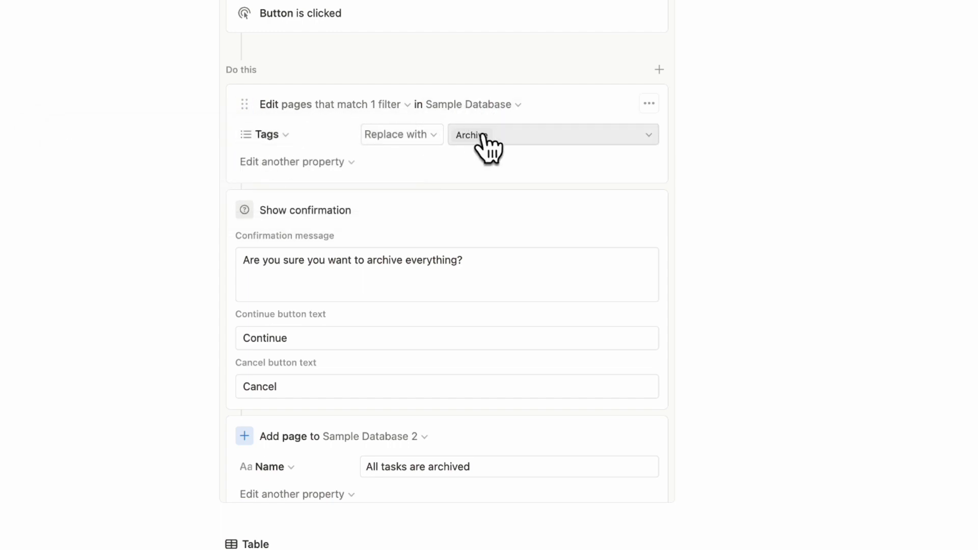
scroll(505, 155, "down", 2)
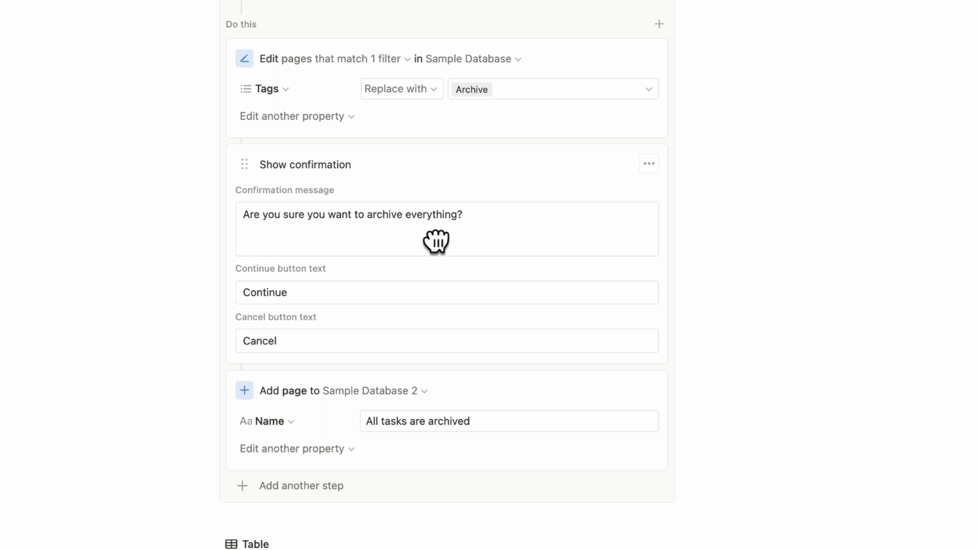
scroll(402, 203, "down", 1)
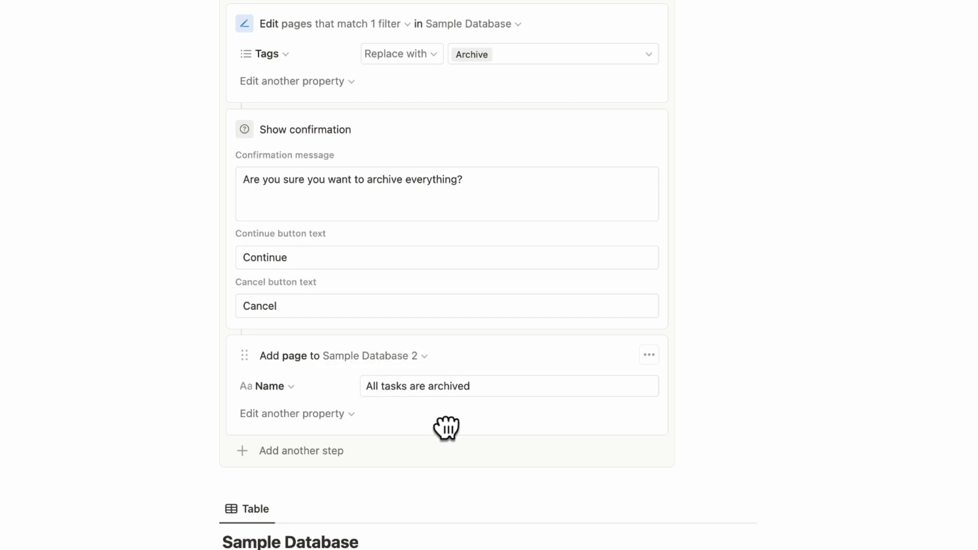
Add an Open page step that opens the newly added page in Center peek, and save the ARCHIVE button
left_click(368, 455)
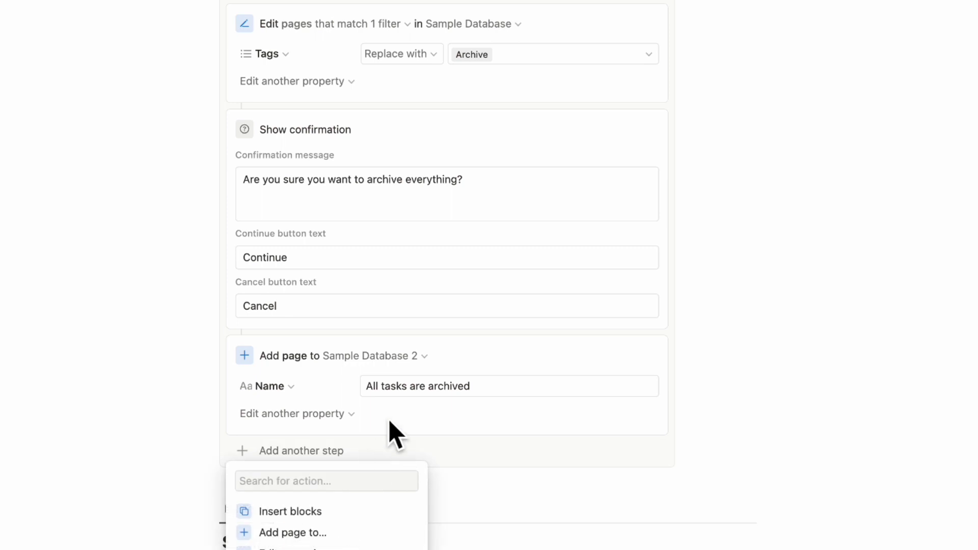
scroll(393, 432, "down", 3)
scroll(366, 509, "down", 3)
left_click(366, 537)
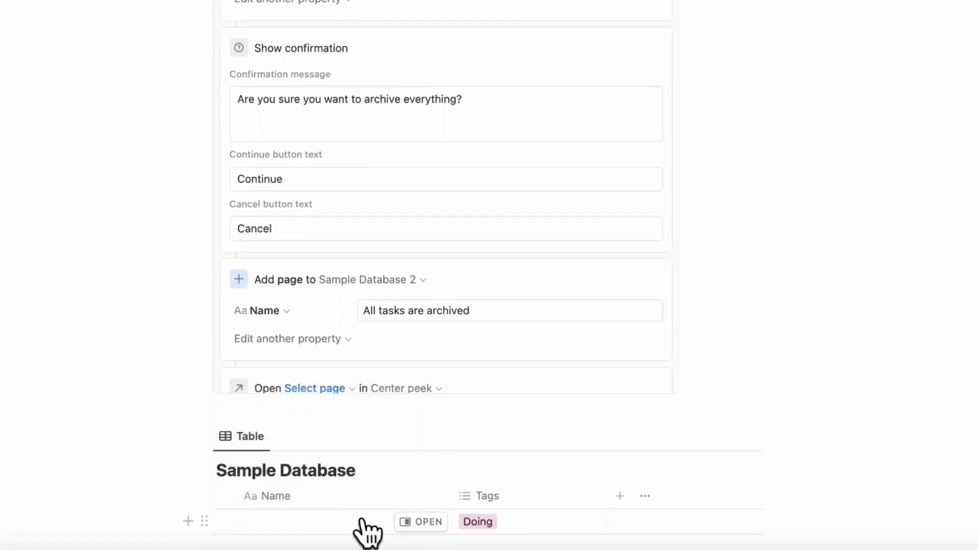
scroll(404, 404, "down", 2)
left_click(343, 342)
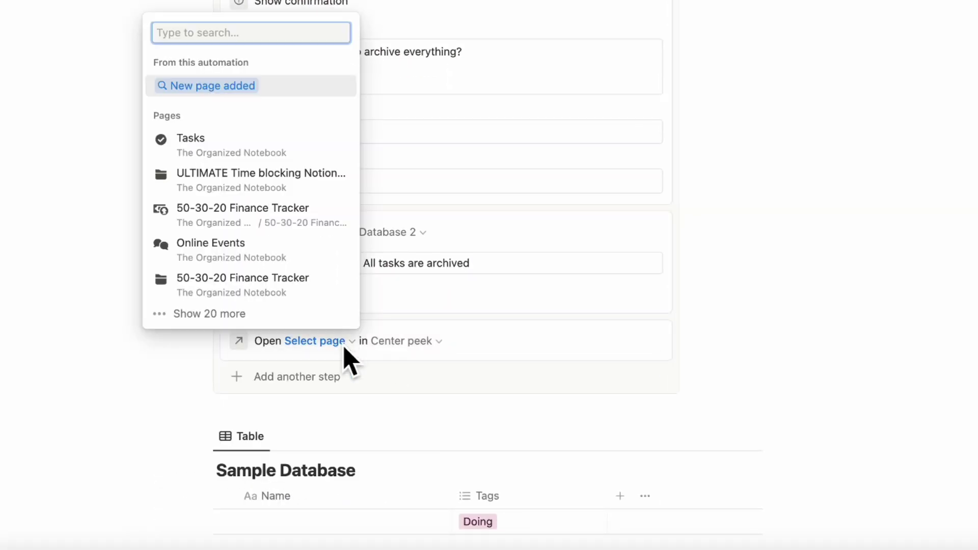
left_click(253, 97)
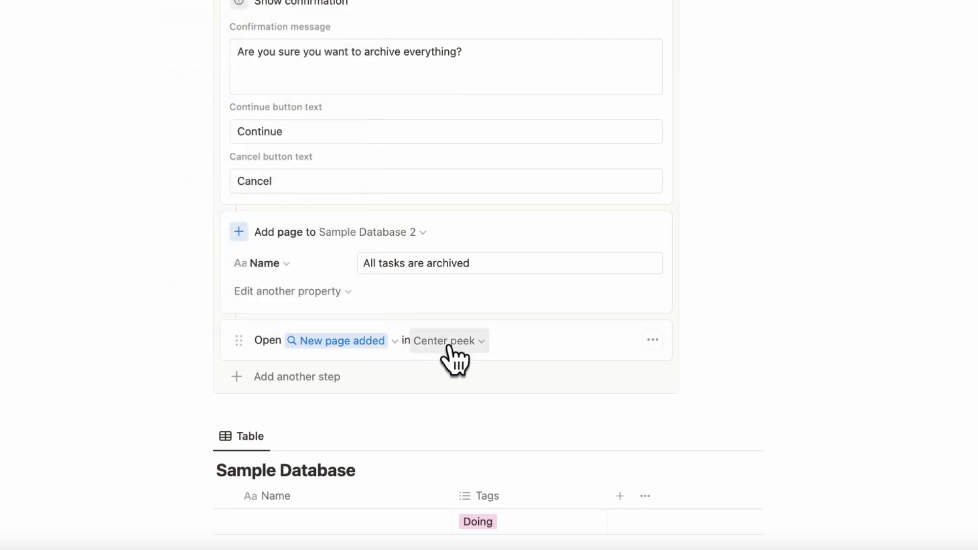
scroll(461, 351, "up", 7)
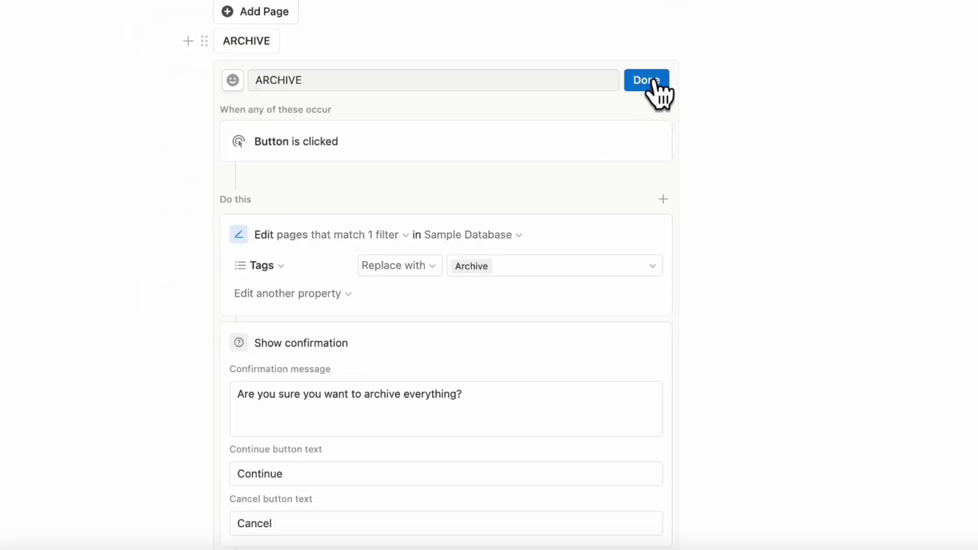
left_click(647, 80)
Run the ARCHIVE button through its confirmation, close the opened page, and check the entries in both databases
scroll(356, 204, "down", 2)
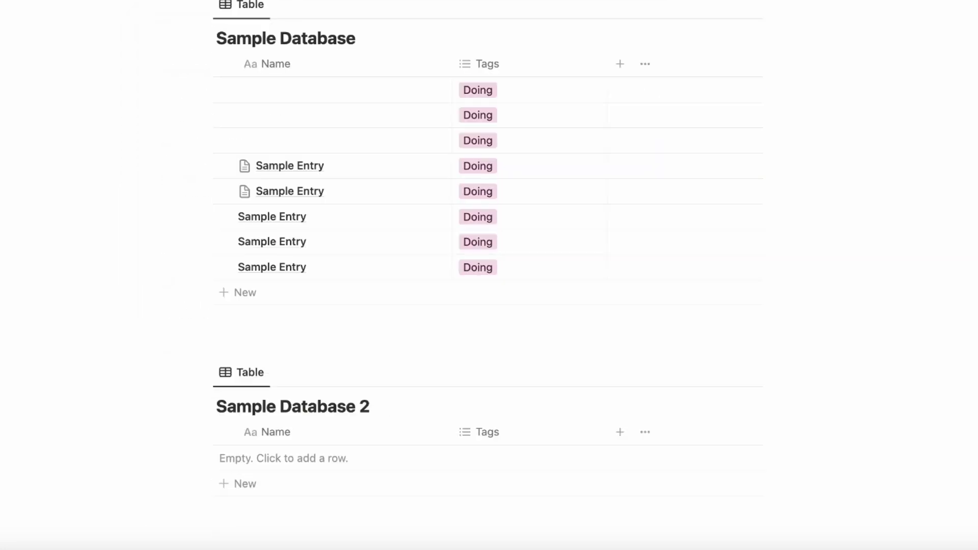
scroll(265, 115, "up", 4)
left_click(265, 113)
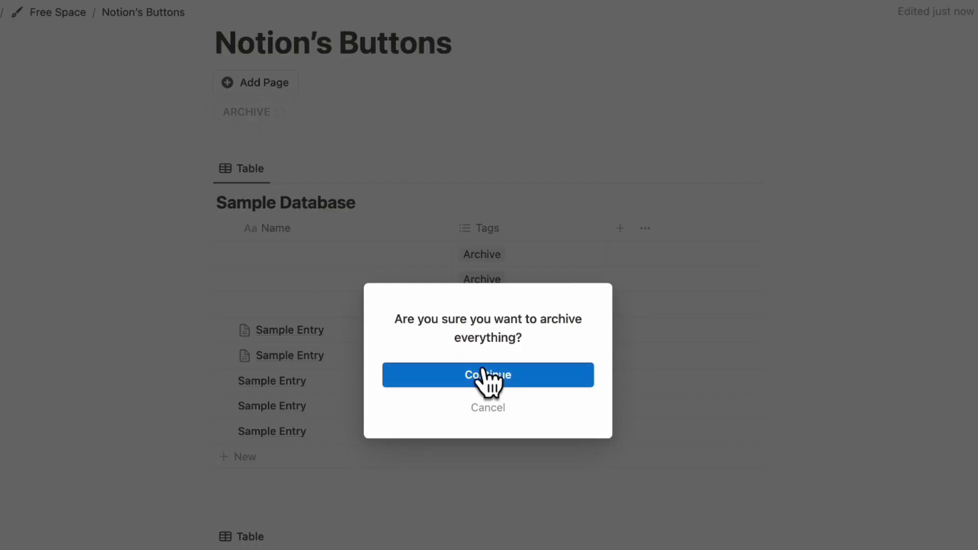
left_click(519, 378)
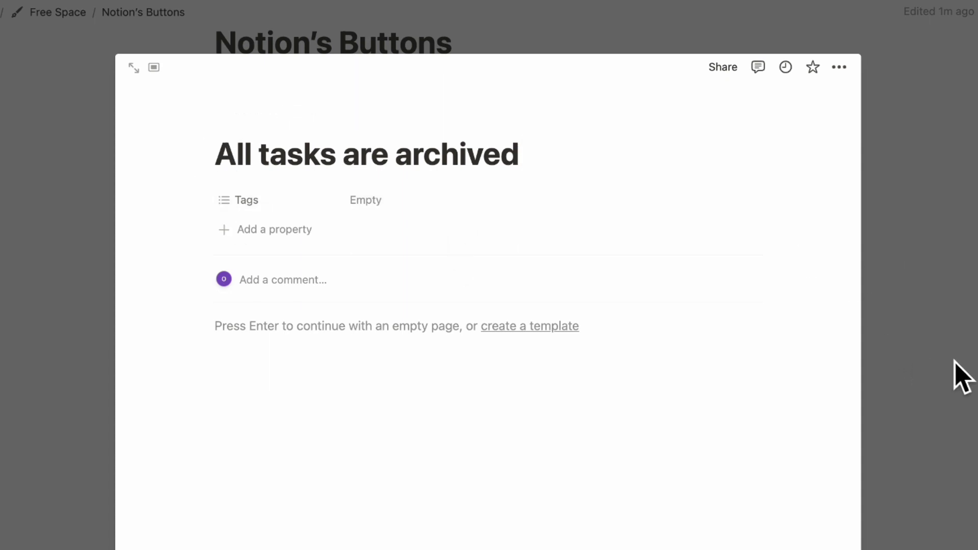
left_click(960, 375)
scroll(960, 375, "down", 3)
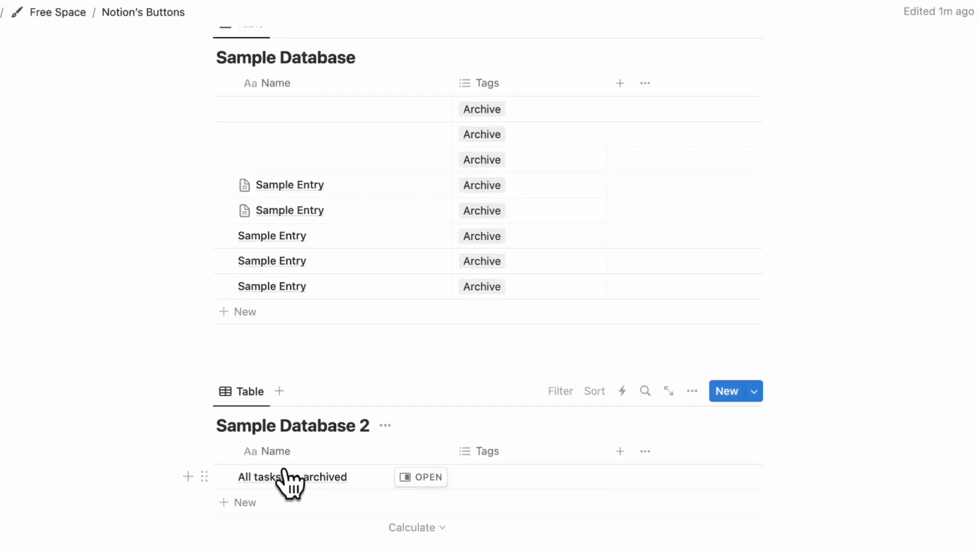
scroll(260, 509, "up", 4)
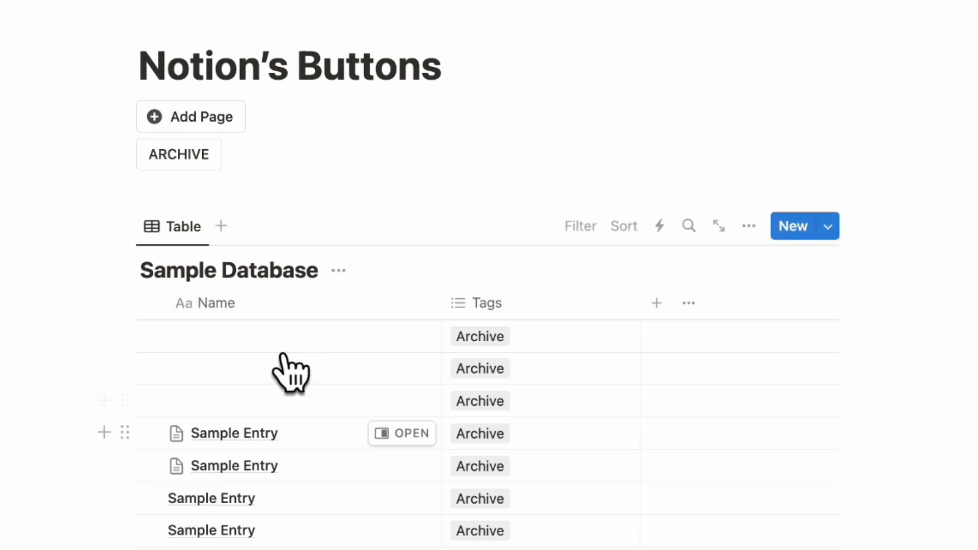
scroll(285, 356, "up", 2)
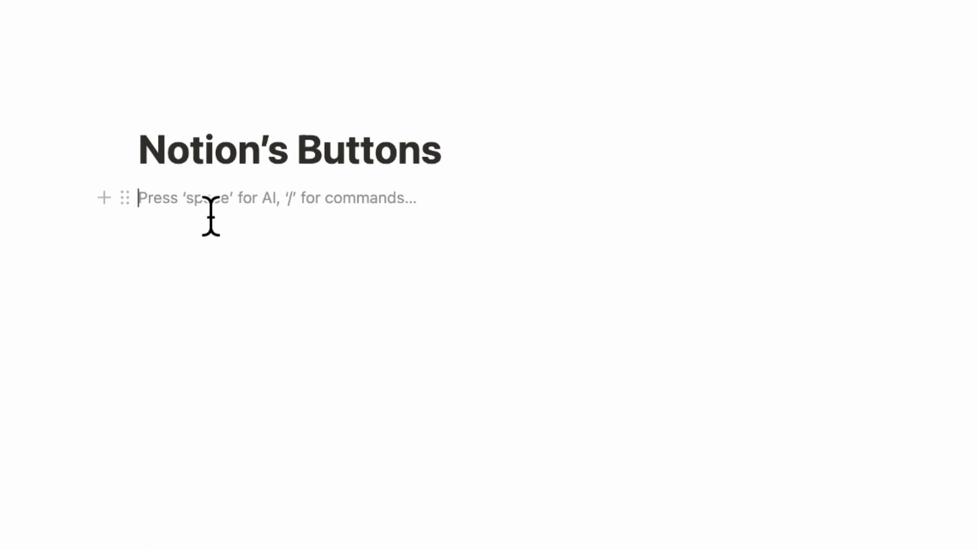
Create an empty sub-page titled "Home Page" inside the Notion's Buttons page
type("/page")
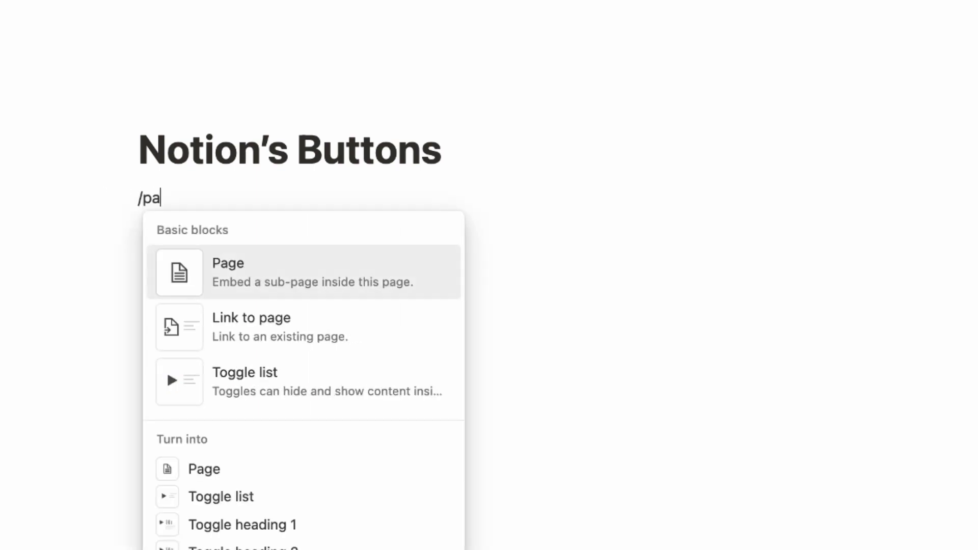
left_click(231, 261)
type("Ho")
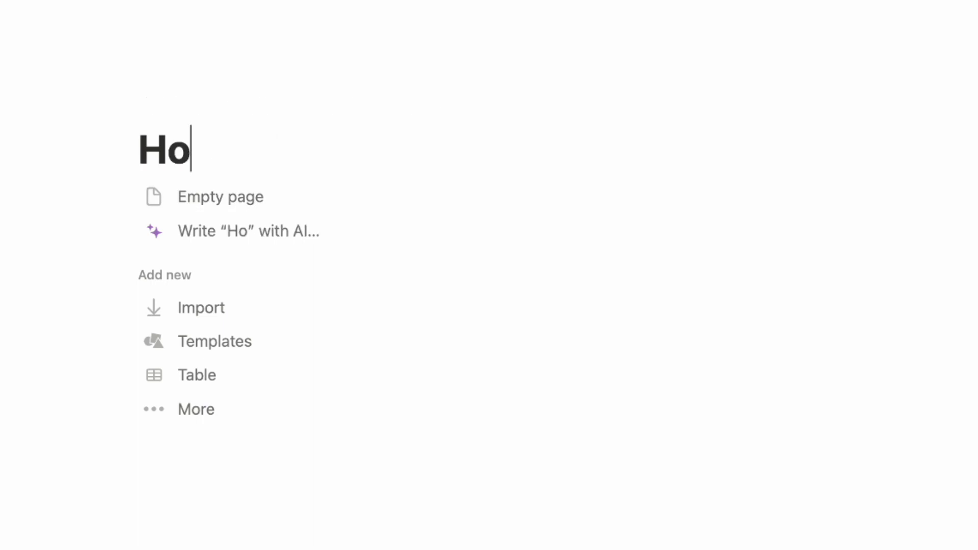
type("me Page")
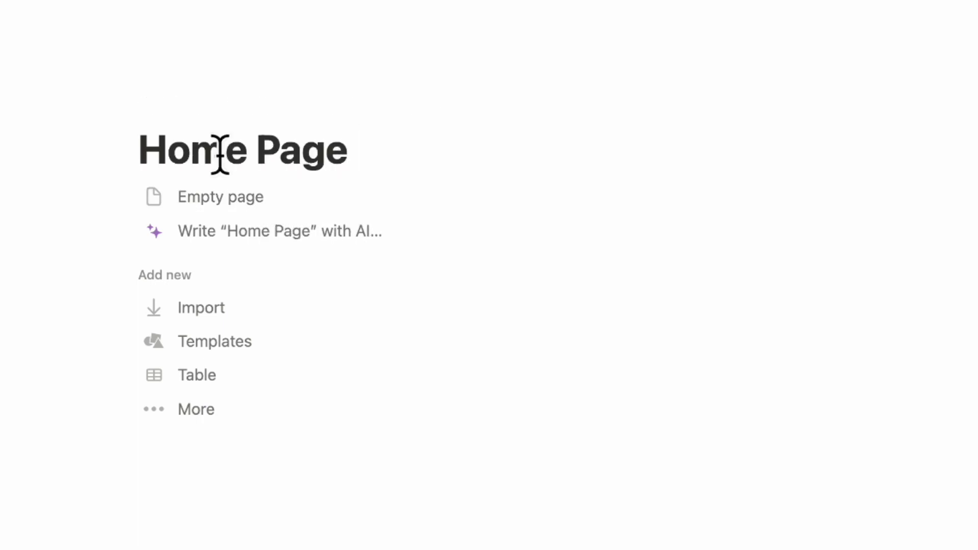
left_click(254, 199)
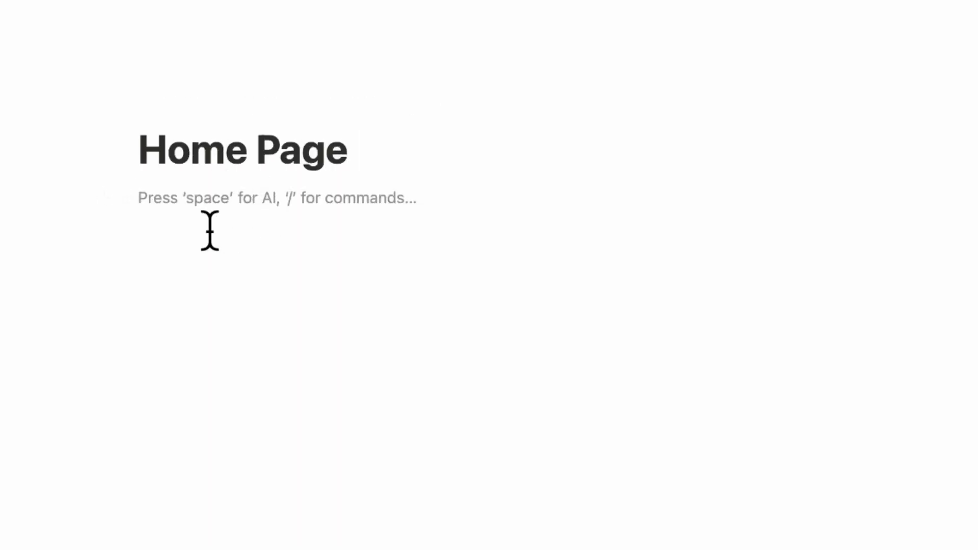
Create an empty sub-page titled "About Us" inside the Home Page
type("/")
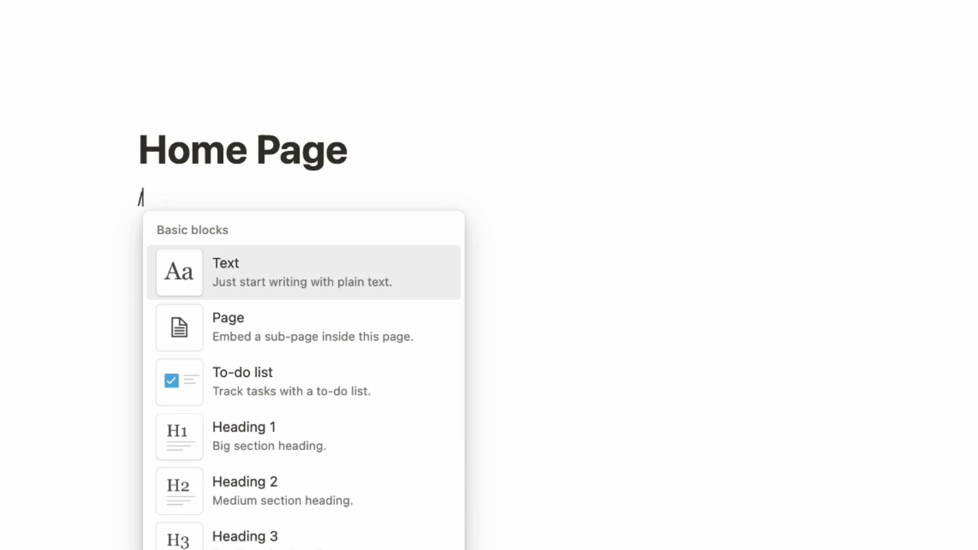
type("page")
key("Return")
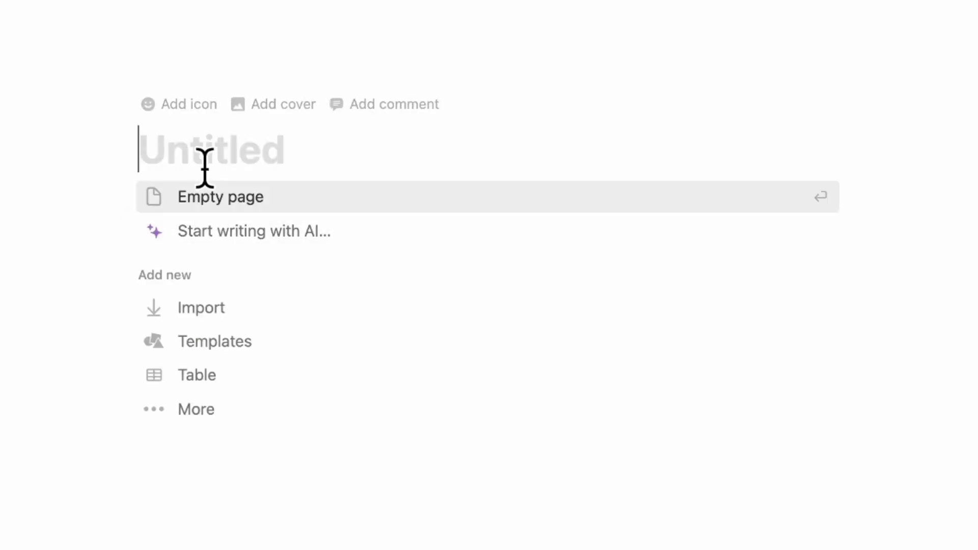
type("About US")
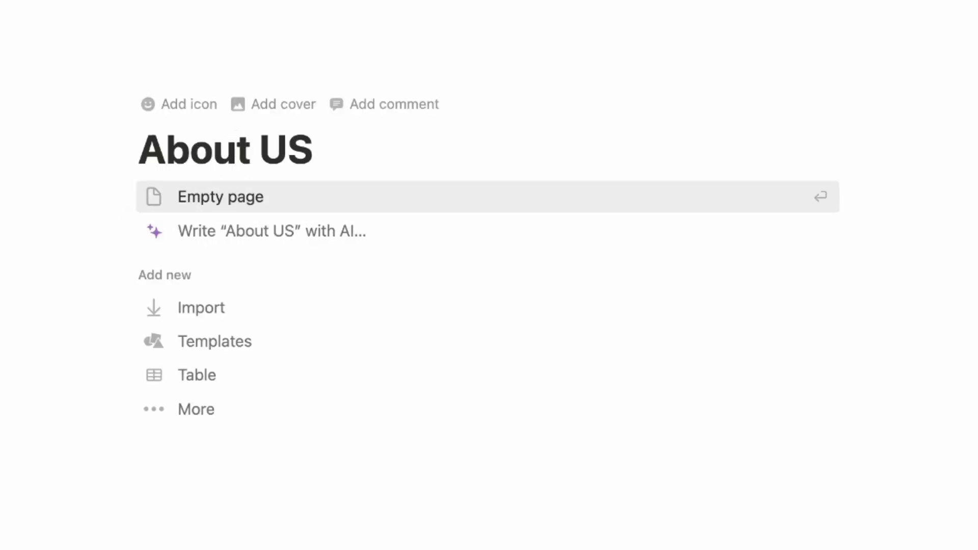
key("BackSpace")
type("s")
left_click(312, 200)
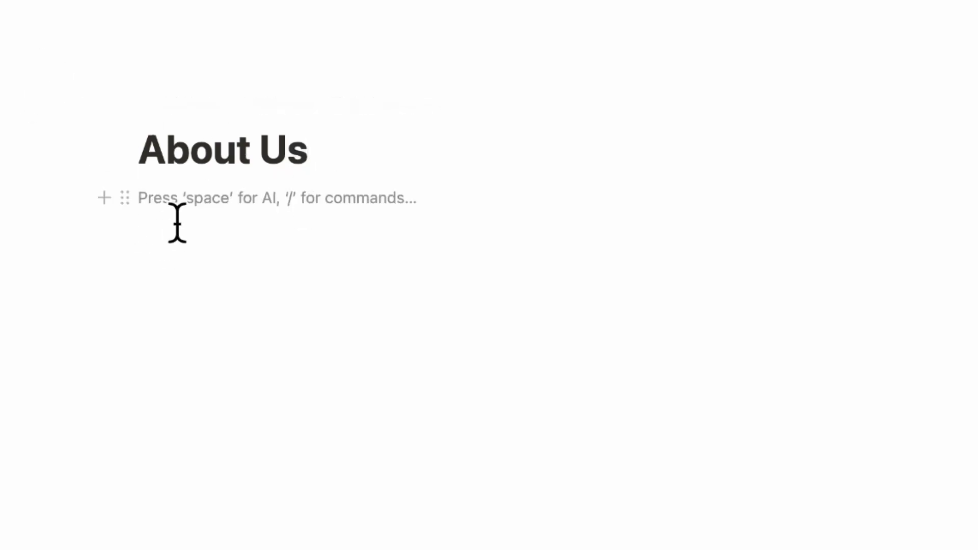
Insert a button block labelled "Return Home" on the About Us page
type("/button")
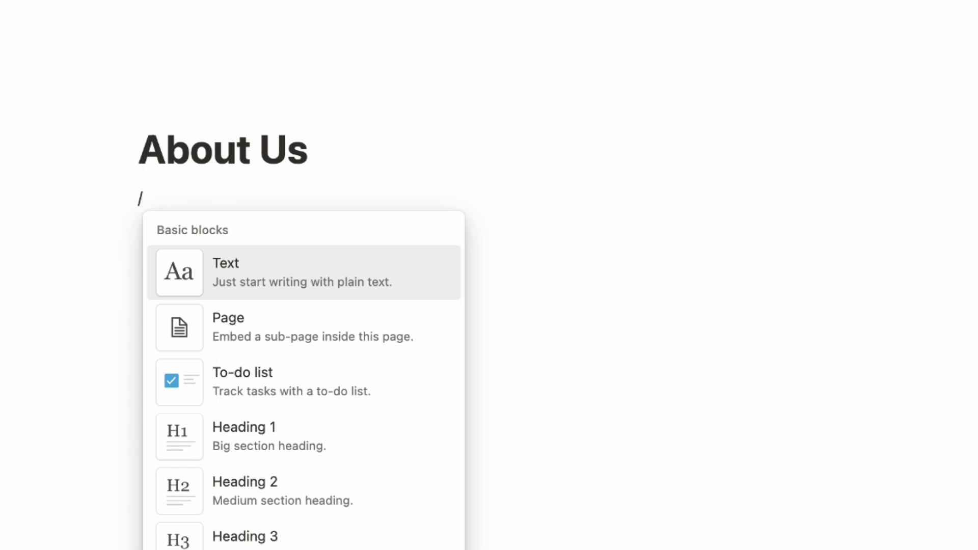
left_click(202, 284)
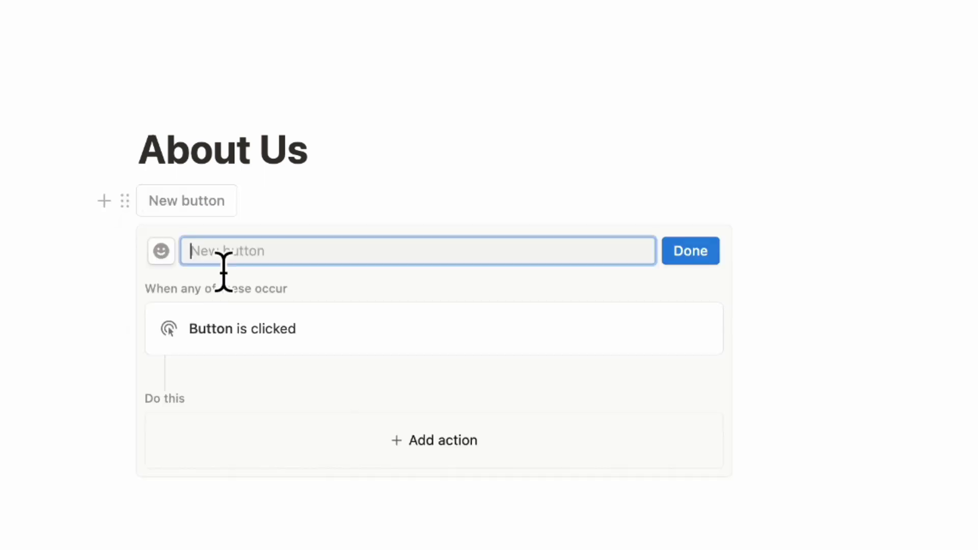
type("Return Home")
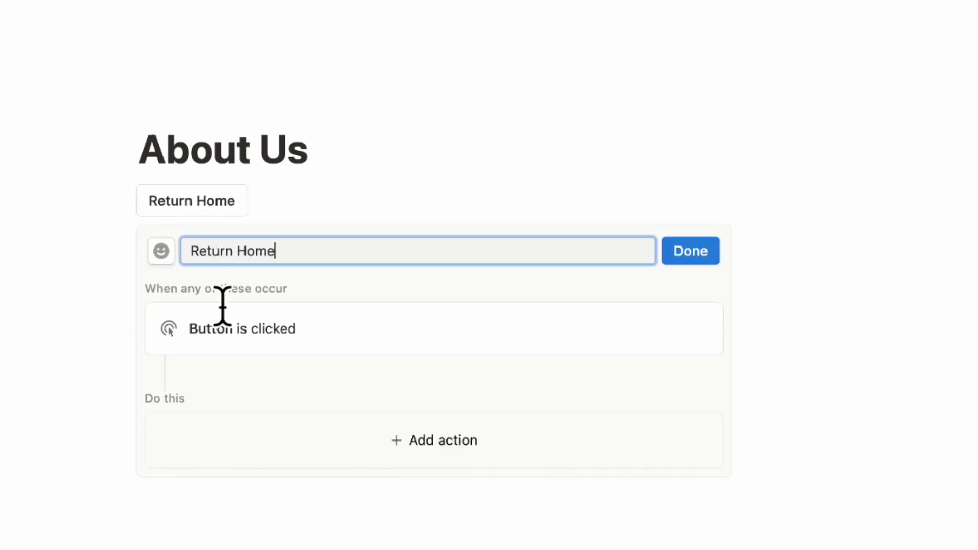
Give the Return Home button an Open page action that opens the Home Page under Notion's Buttons in Full page, and save it
left_click(280, 447)
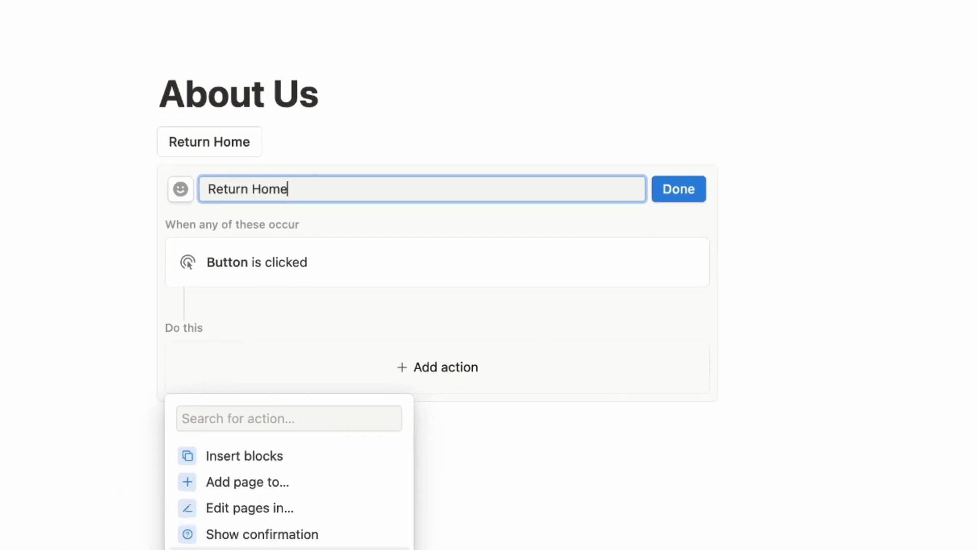
left_click(309, 549)
left_click(392, 323)
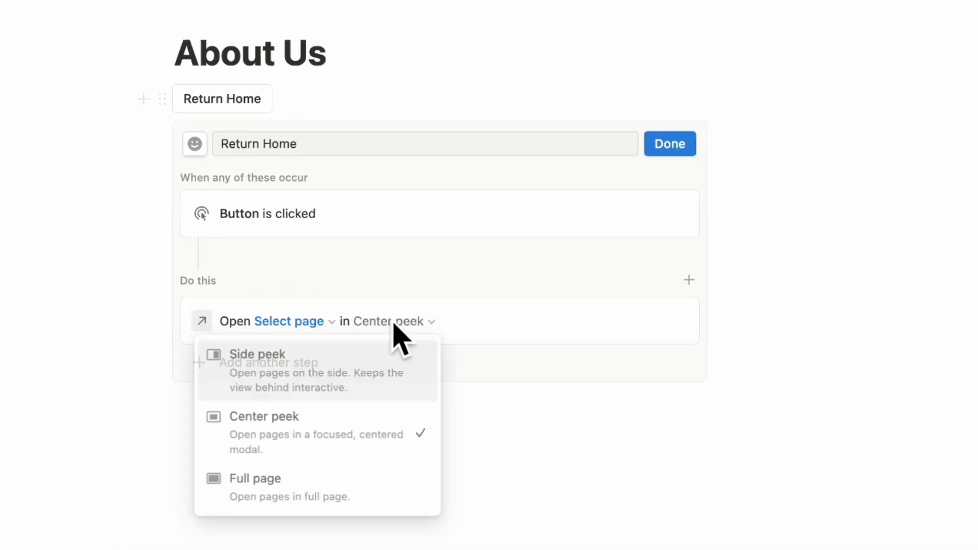
left_click(382, 479)
left_click(312, 326)
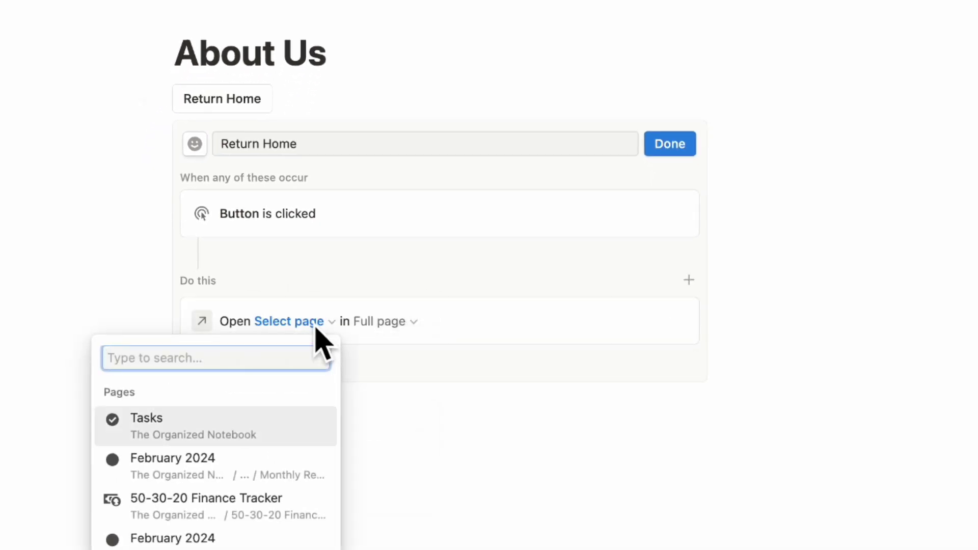
type("Home Page")
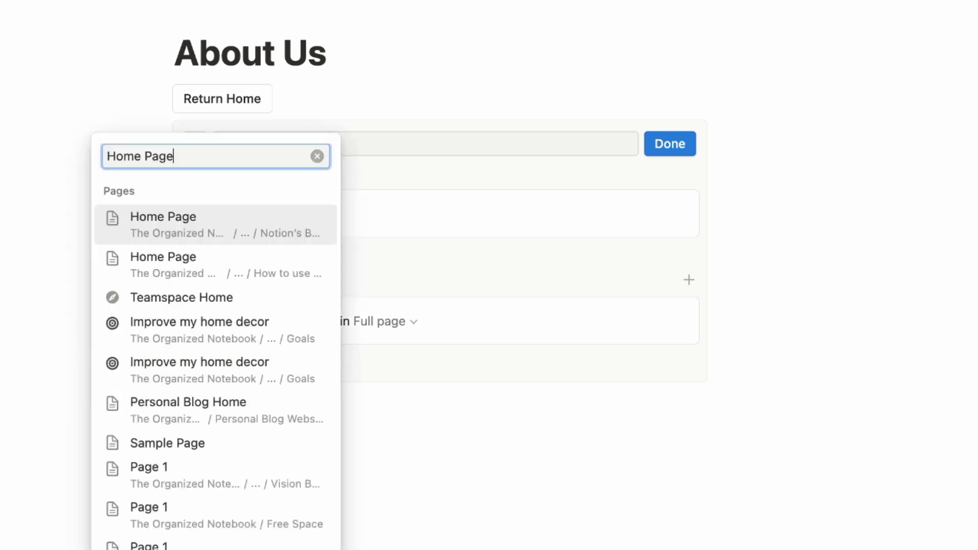
left_click(286, 243)
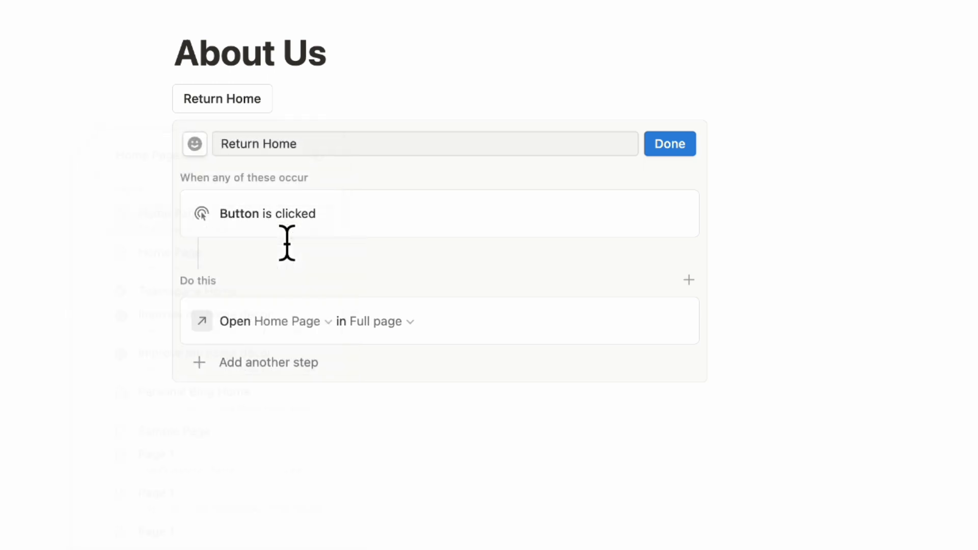
left_click(667, 148)
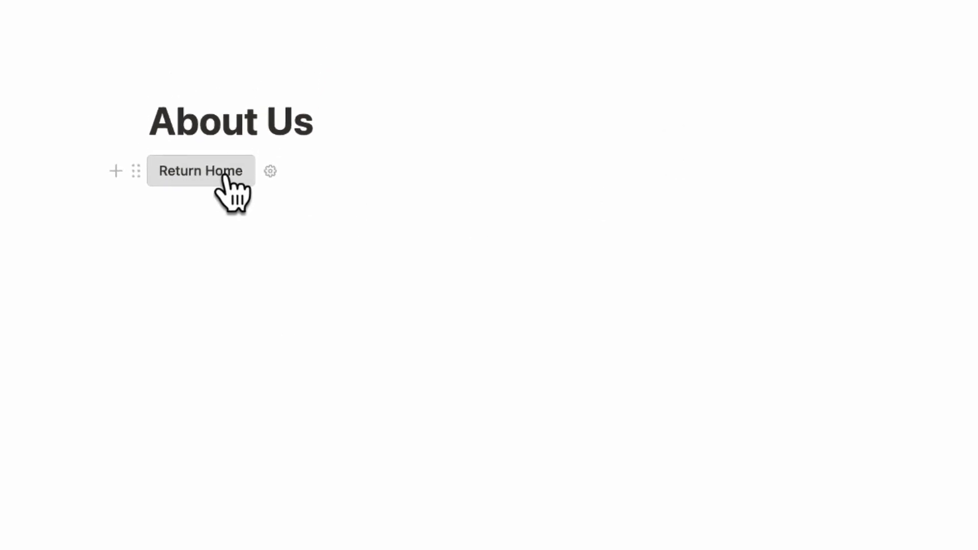
Test the Return Home button from About Us, reopen About Us from the Home Page, and return once more
left_click(244, 102)
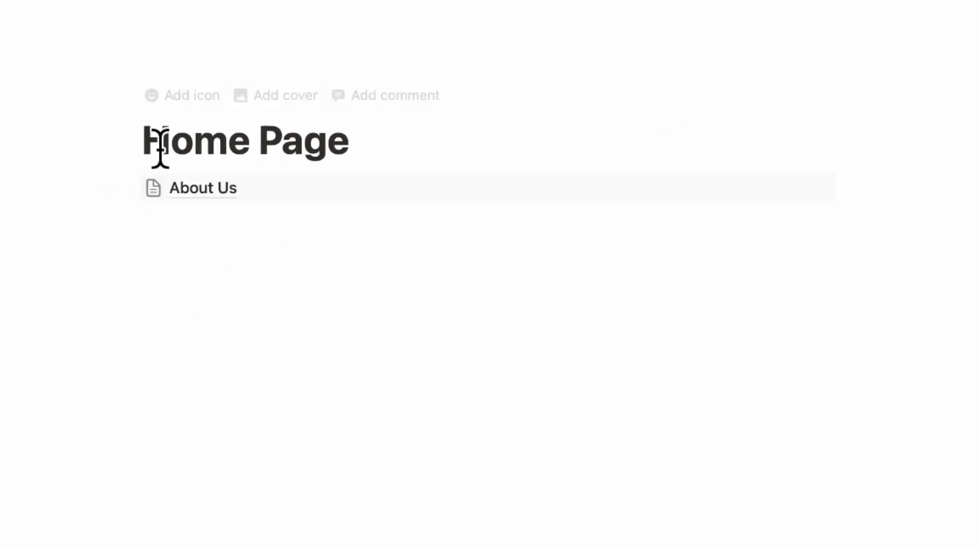
left_click(218, 189)
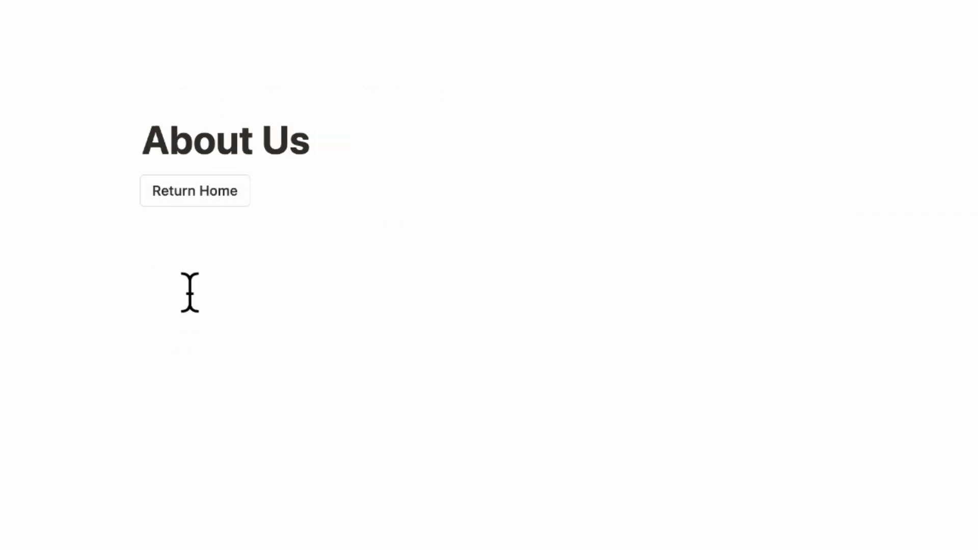
left_click(220, 189)
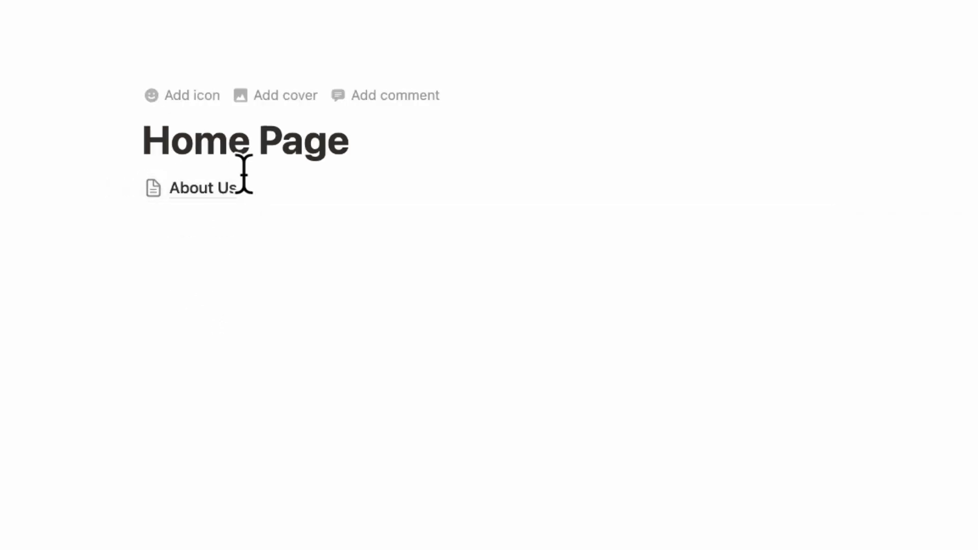
mouse_move(243, 189)
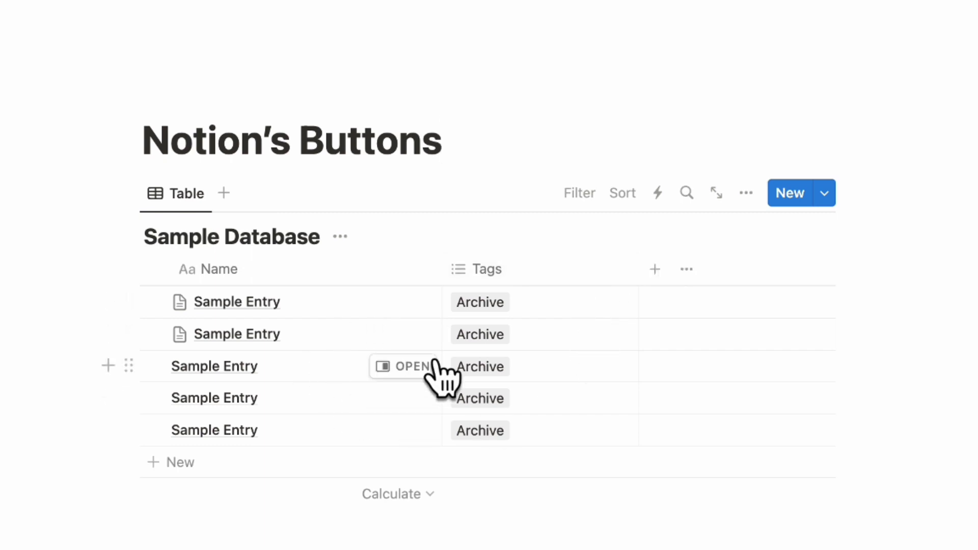
Add a Button property to Sample Database
left_click(655, 269)
type("button")
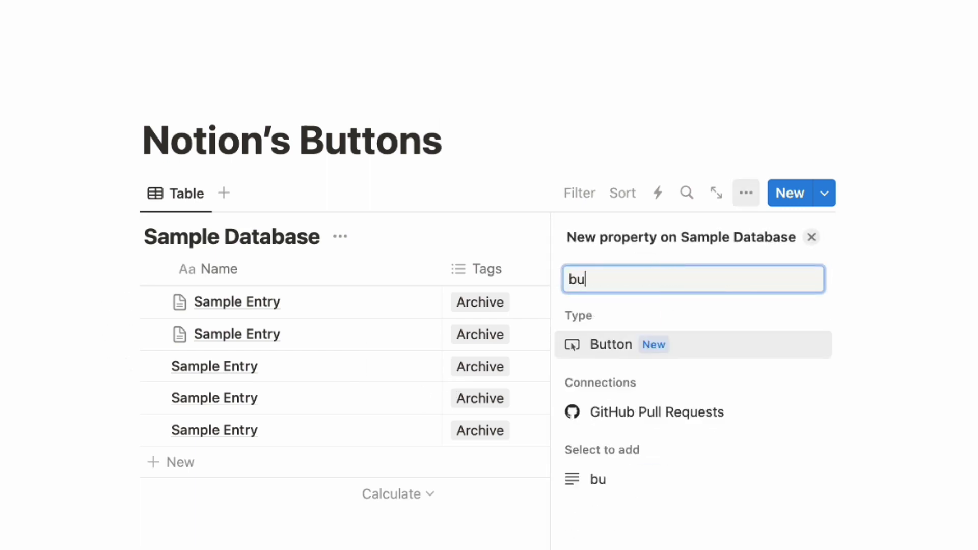
left_click(687, 362)
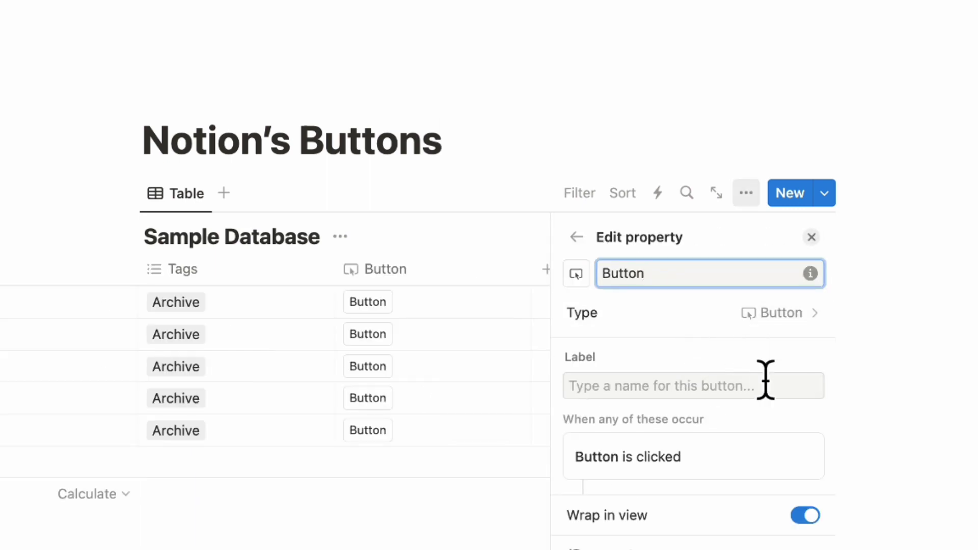
Give the Button property an action that sets the entry's Tags to Complete, and close the property settings
scroll(722, 463, "down", 5)
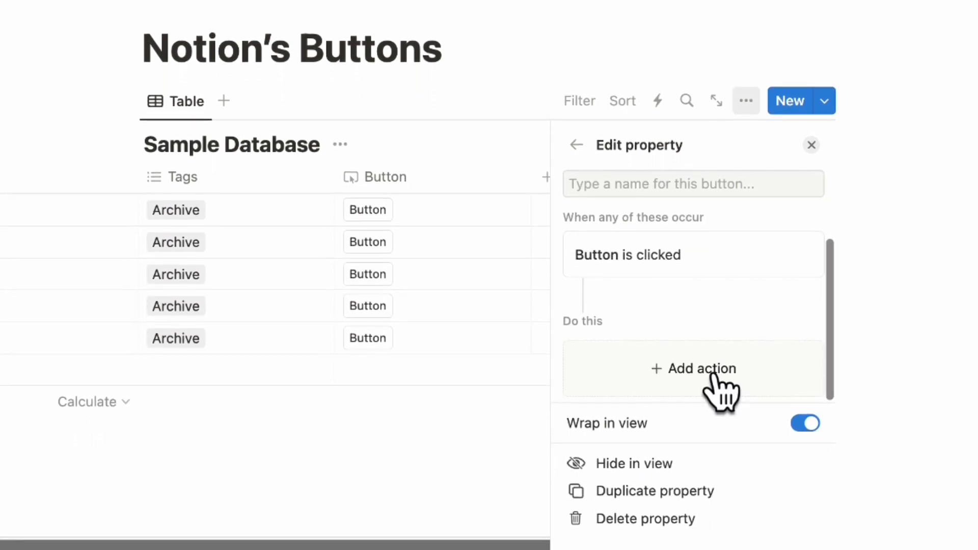
scroll(711, 282, "down", 5)
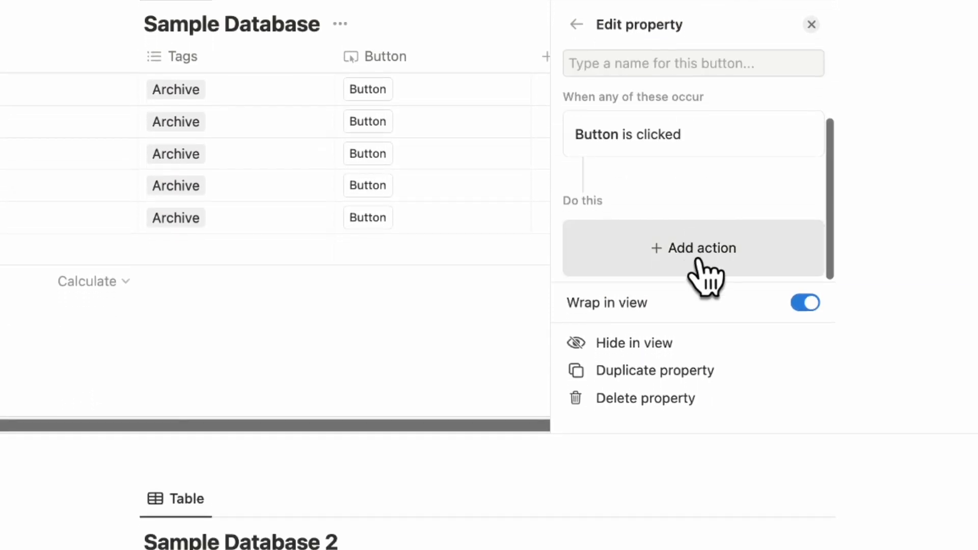
left_click(715, 260)
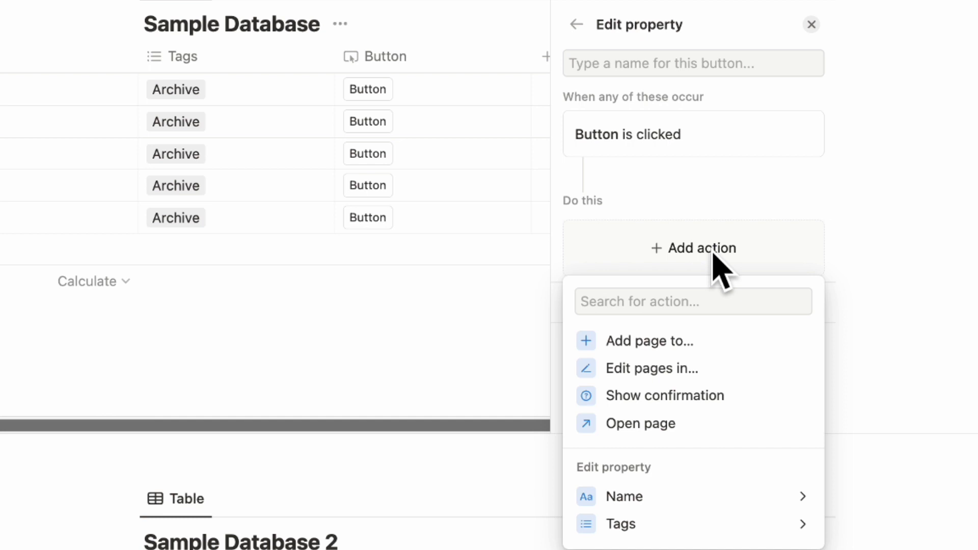
left_click(705, 527)
left_click(703, 413)
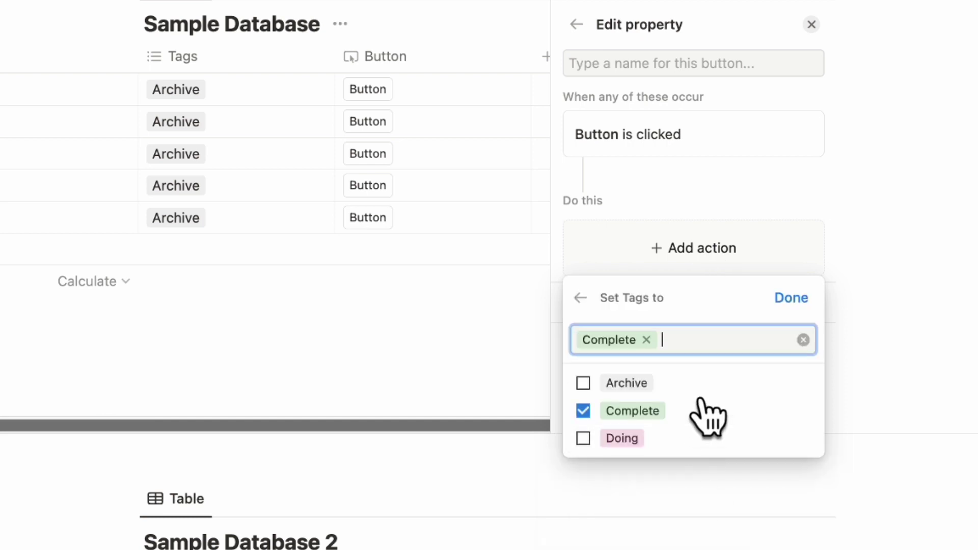
left_click(791, 300)
scroll(779, 254, "down", 1)
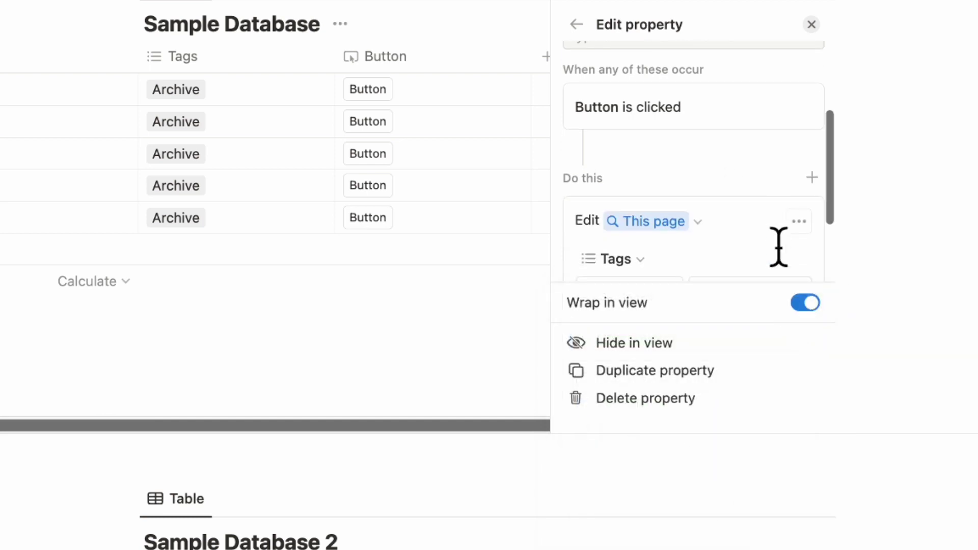
left_click(811, 24)
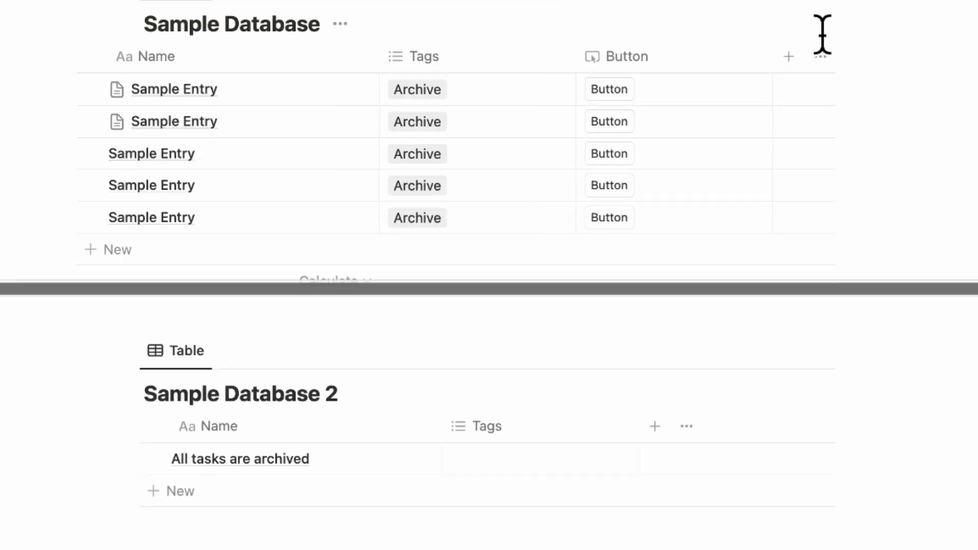
Add a Date property named "Completion Date" to Sample Database and close its settings
left_click(788, 57)
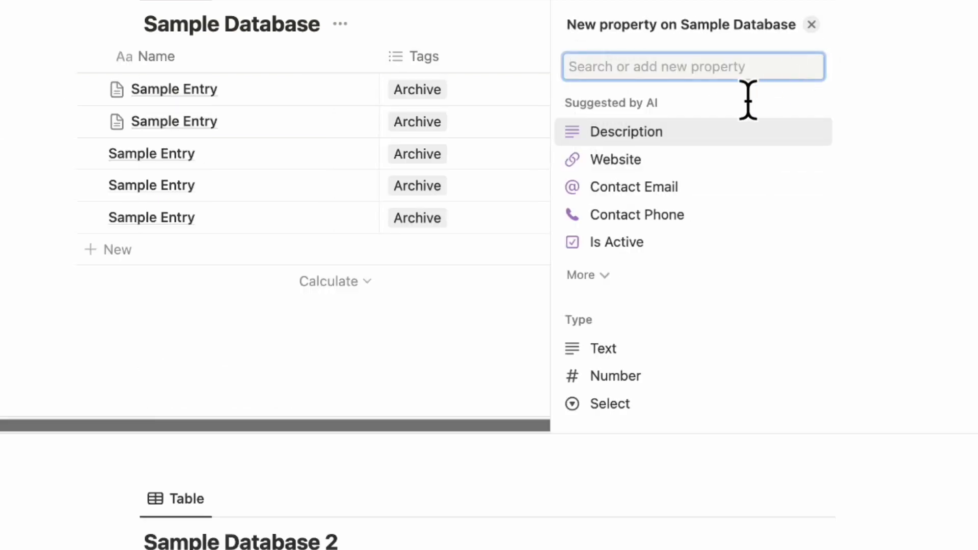
type("date")
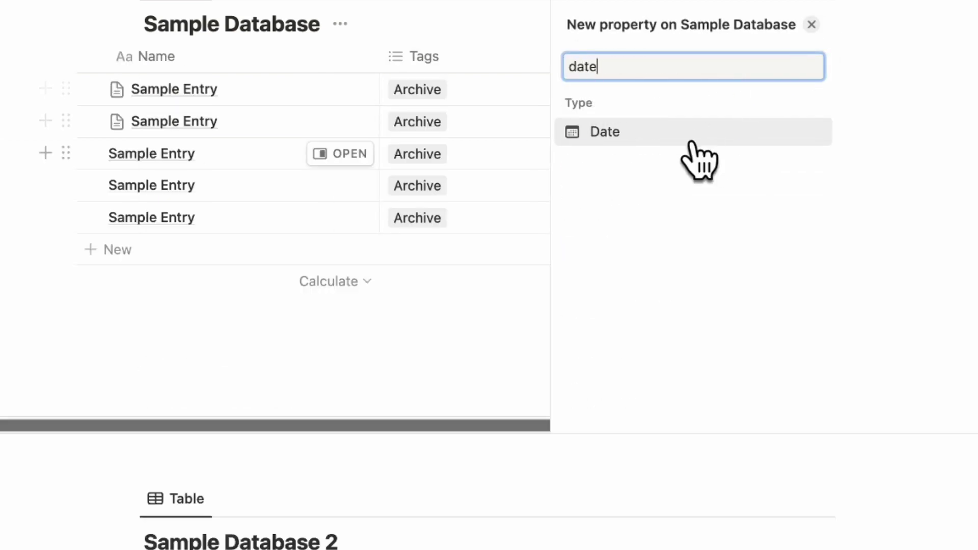
left_click(579, 71)
key("BackSpace")
type("d")
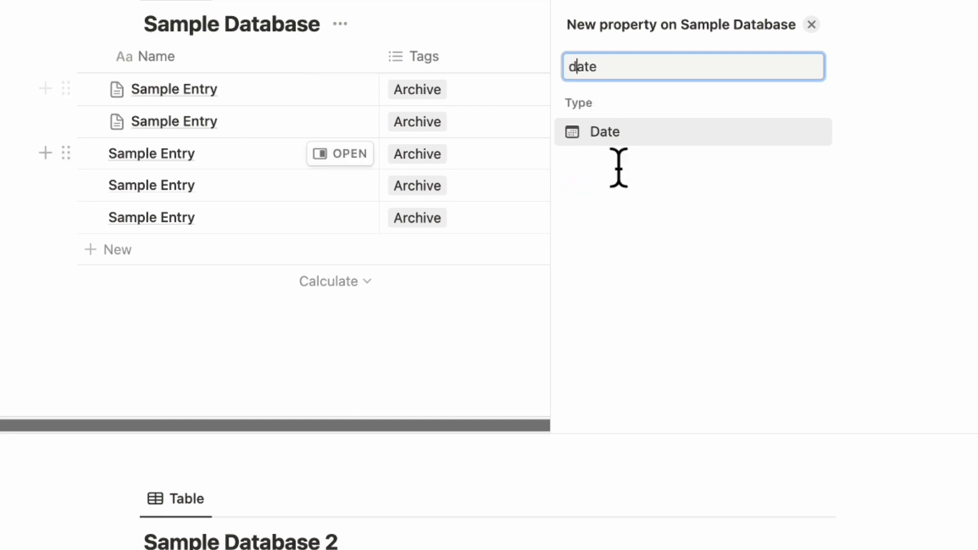
left_click(667, 132)
key("BackSpace")
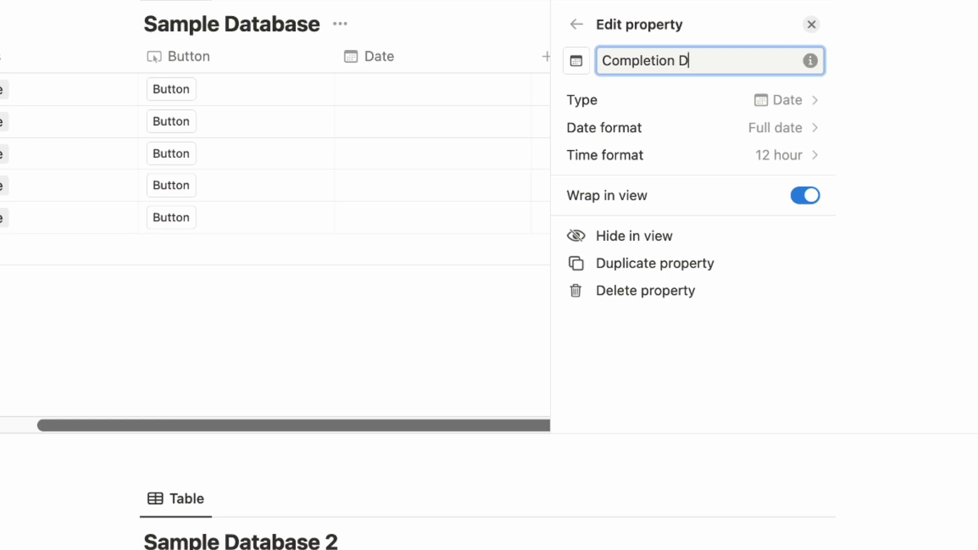
left_click(811, 25)
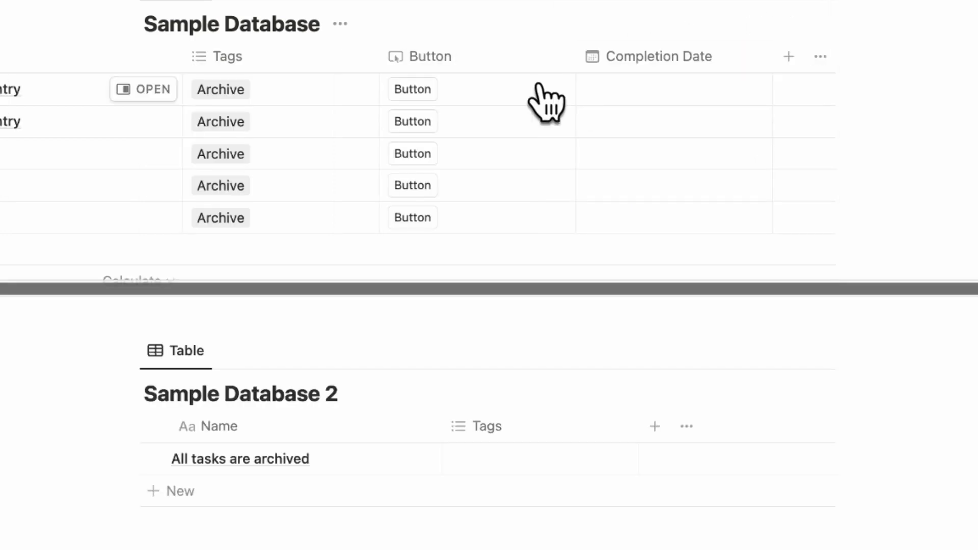
Move the Button column in front of Name, extend its action to set Completion Date to Now, and close the property settings
left_click_drag(501, 60, 115, 59)
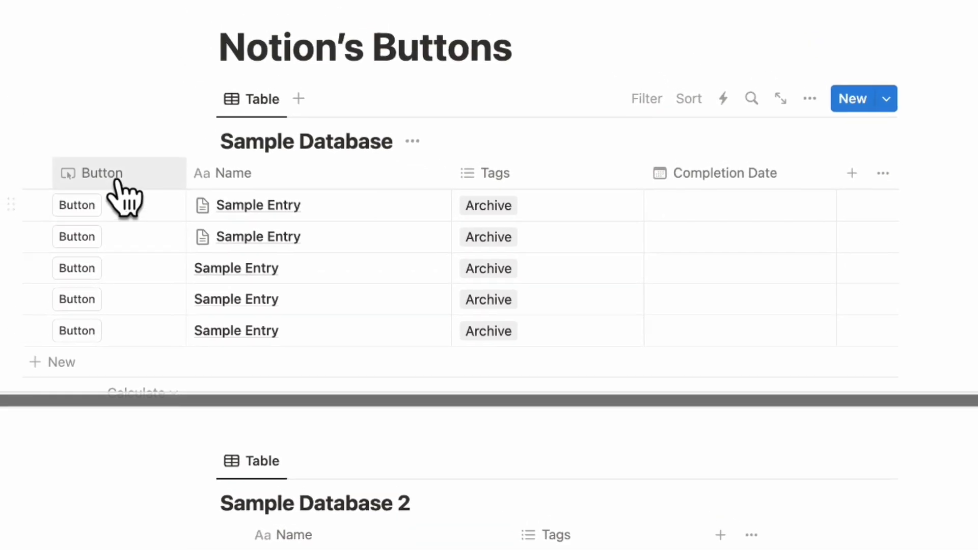
left_click(84, 120)
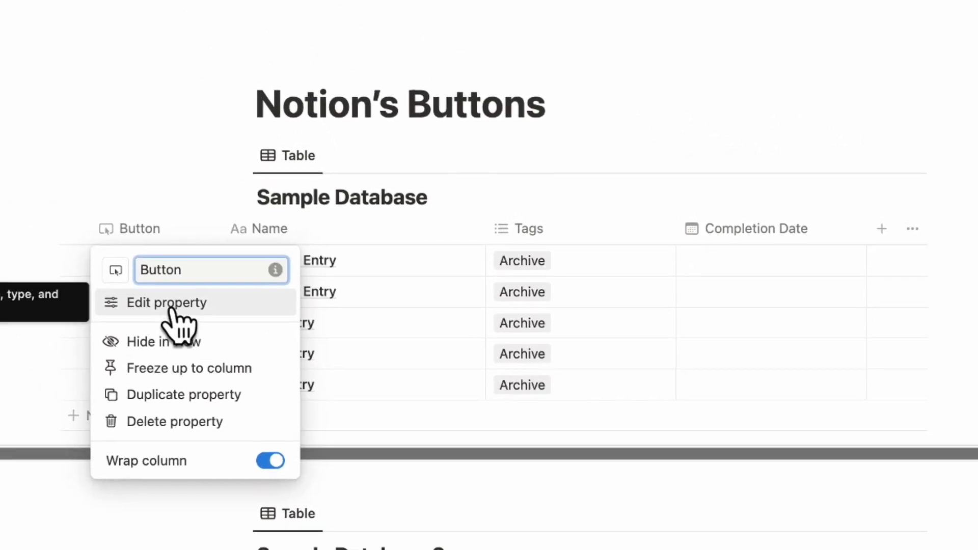
left_click(171, 308)
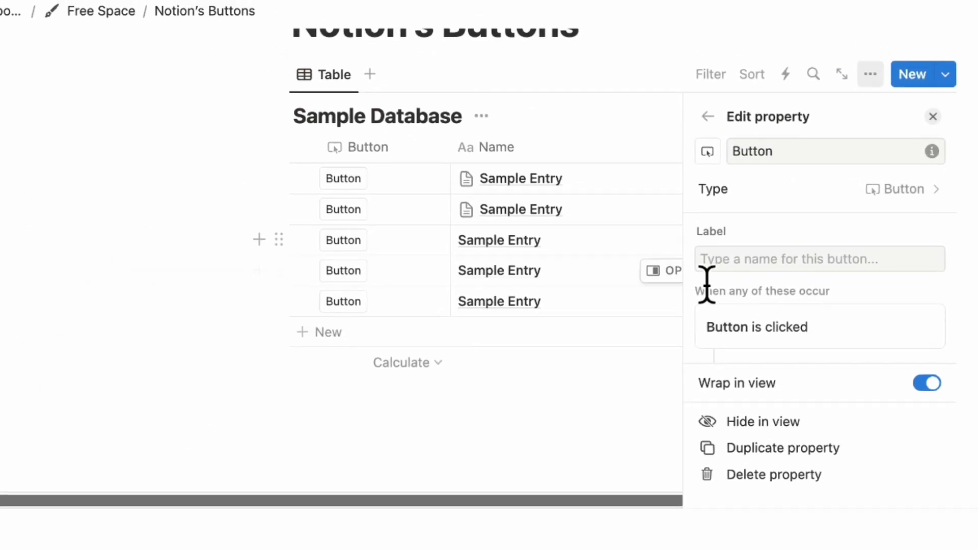
scroll(780, 334, "down", 2)
scroll(780, 338, "down", 4)
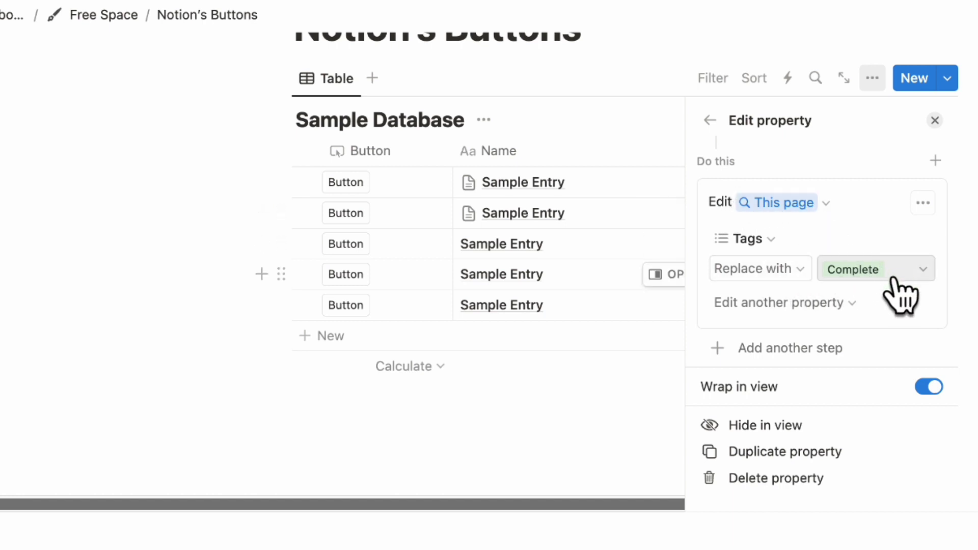
left_click(825, 304)
left_click(787, 402)
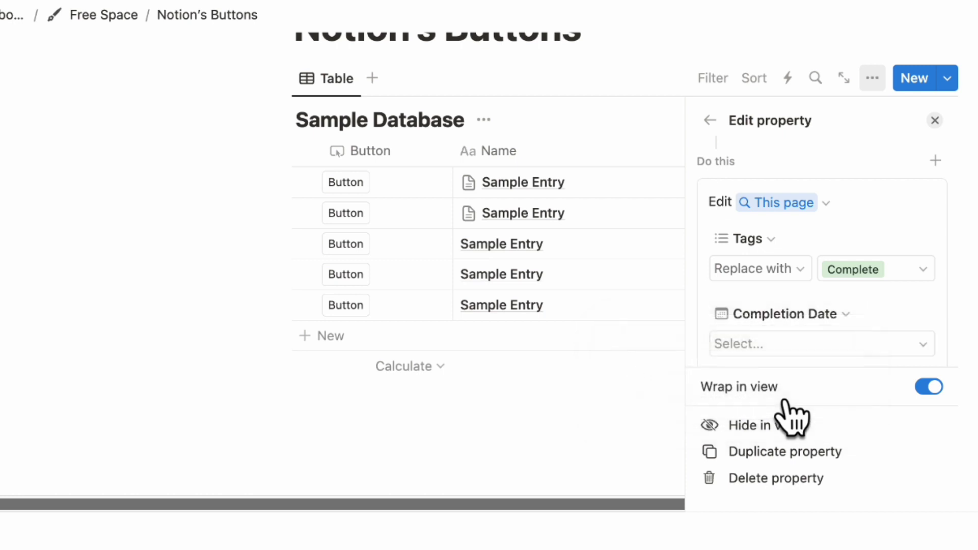
scroll(846, 323, "down", 3)
left_click(866, 270)
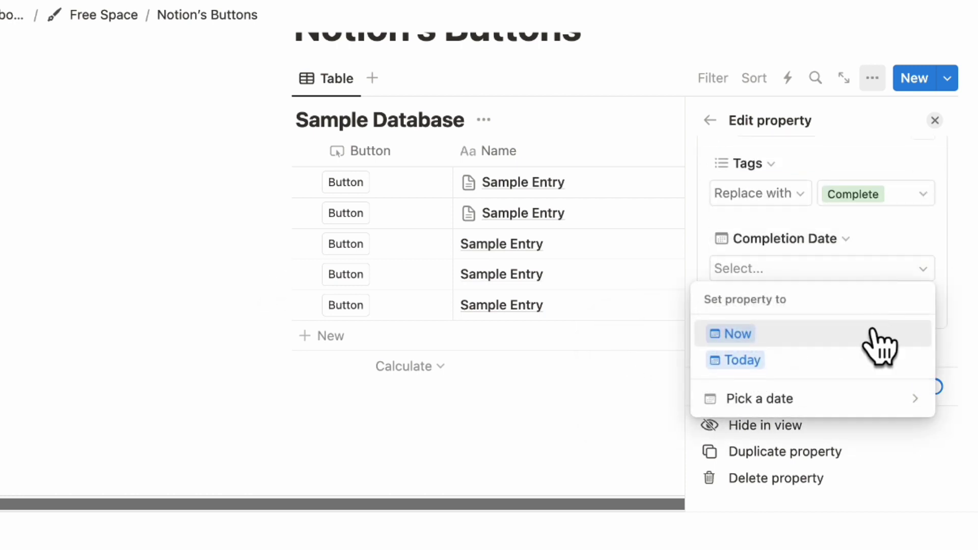
left_click(750, 335)
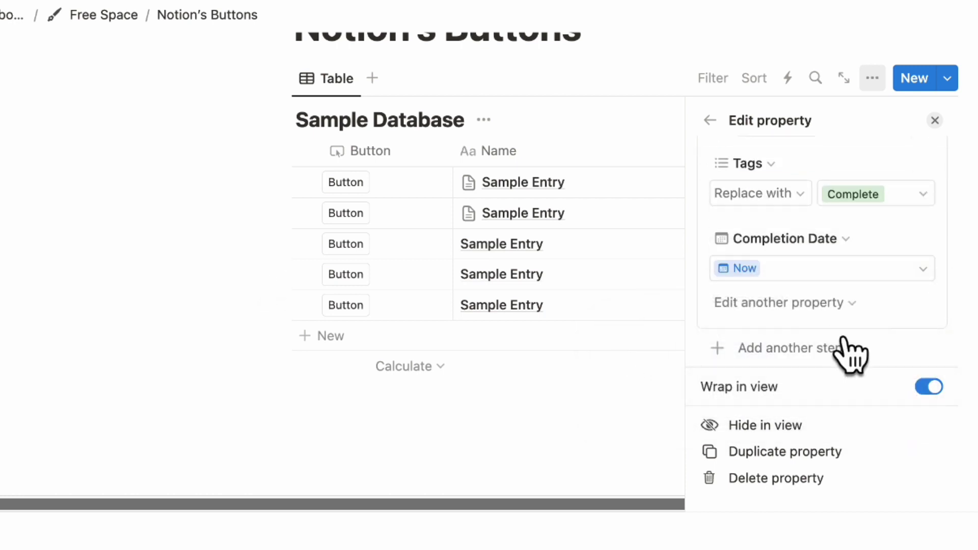
left_click(934, 120)
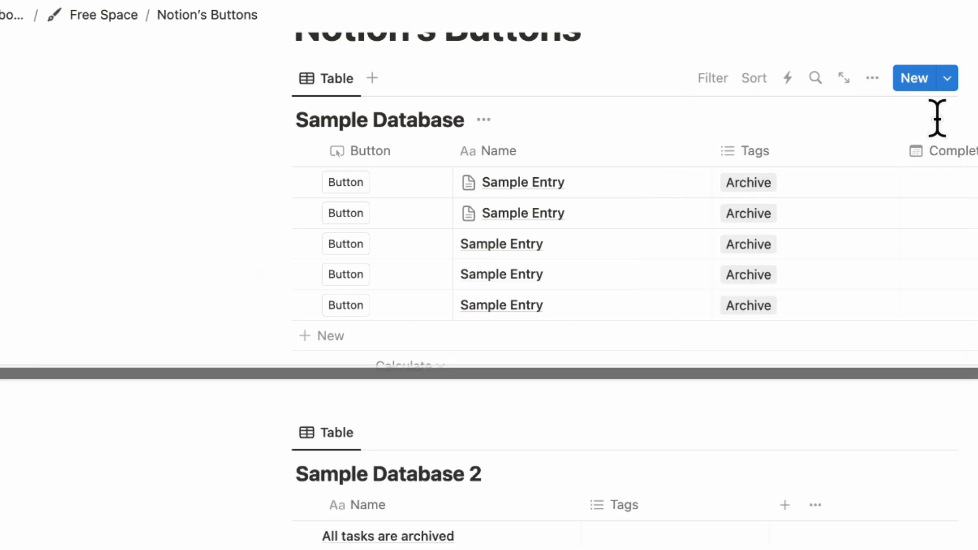
Run the button on the first Sample Entry in Sample Database
scroll(936, 117, "up", 3)
scroll(510, 311, "right", 2)
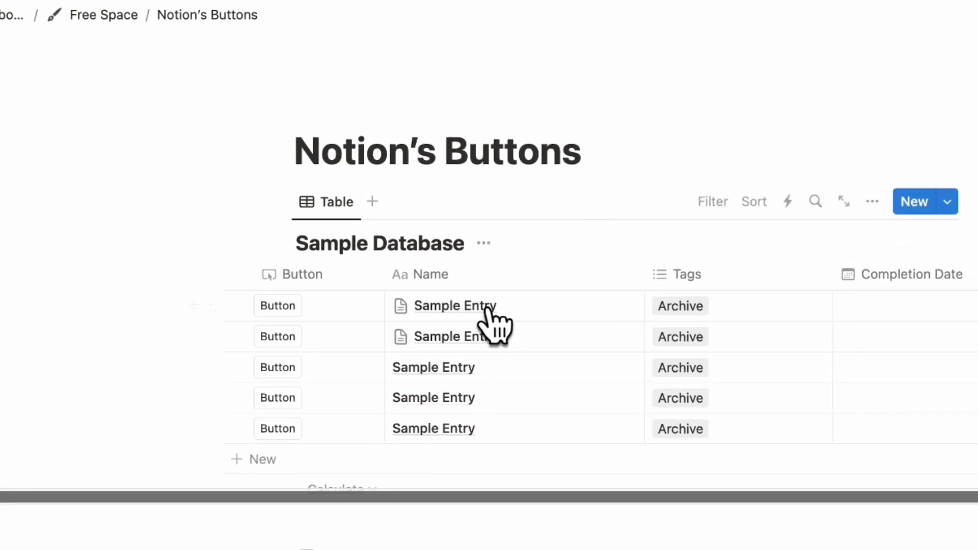
left_click(266, 324)
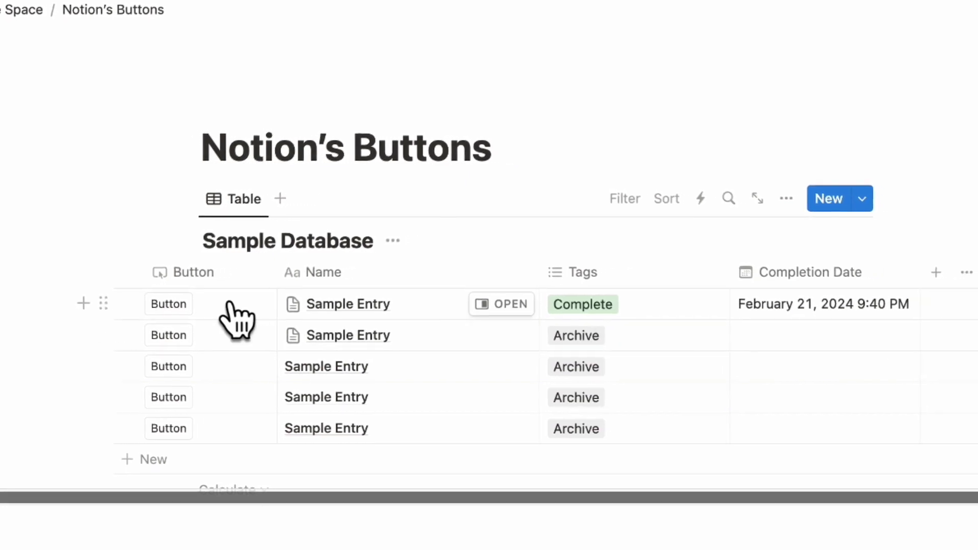
Rename the Button property to "Complete" and close its settings
left_click(209, 273)
left_click(204, 348)
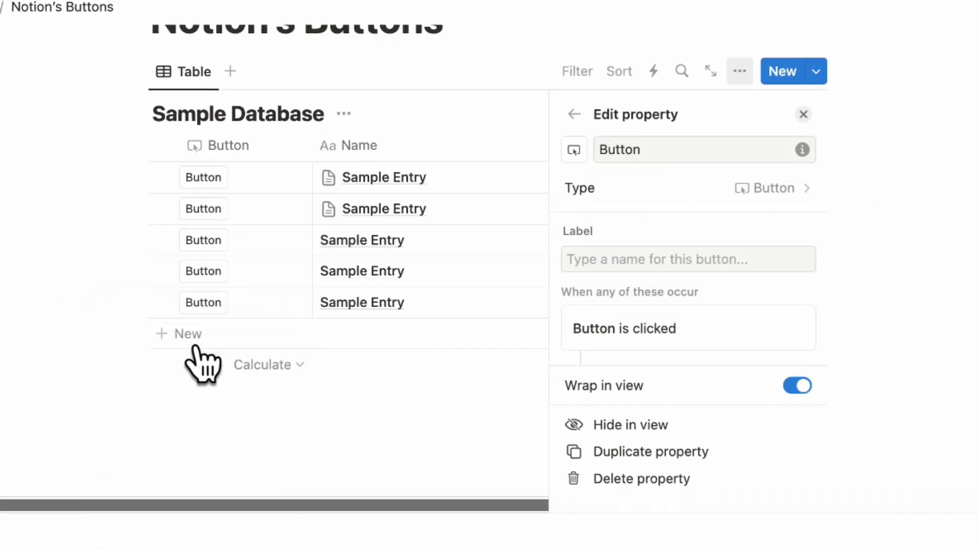
double_click(670, 156)
key("BackSpace")
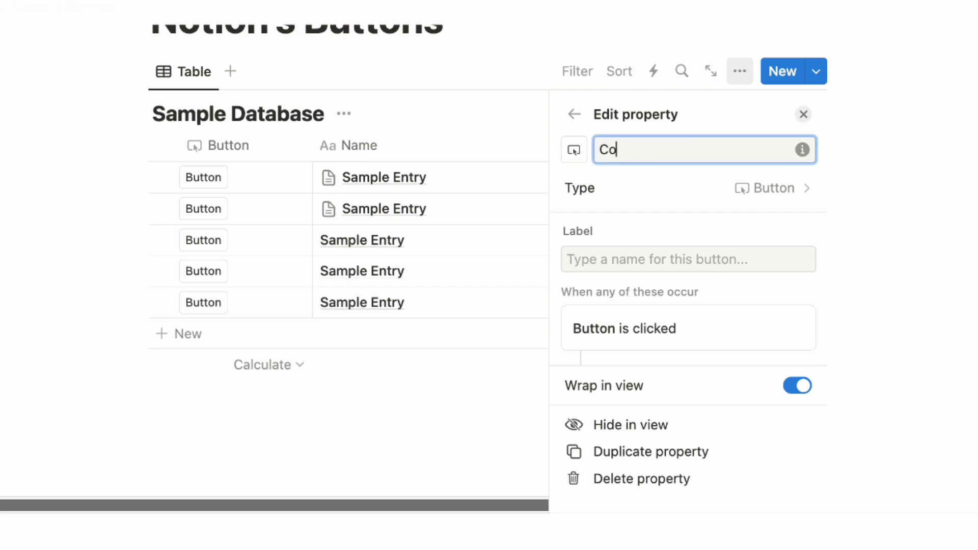
key("Escape")
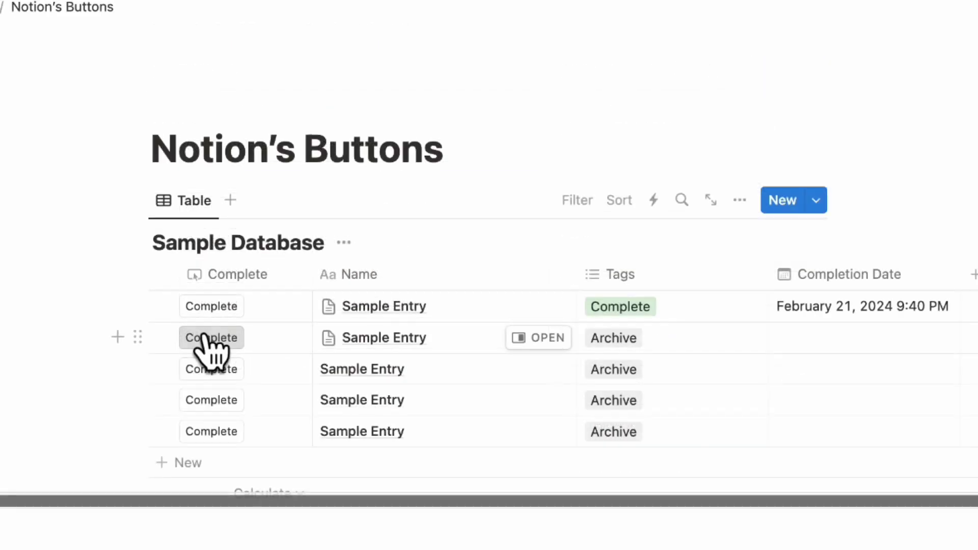
Run the Complete button on the four remaining entries marked Archive
left_click(212, 213)
left_click(218, 244)
left_click(222, 399)
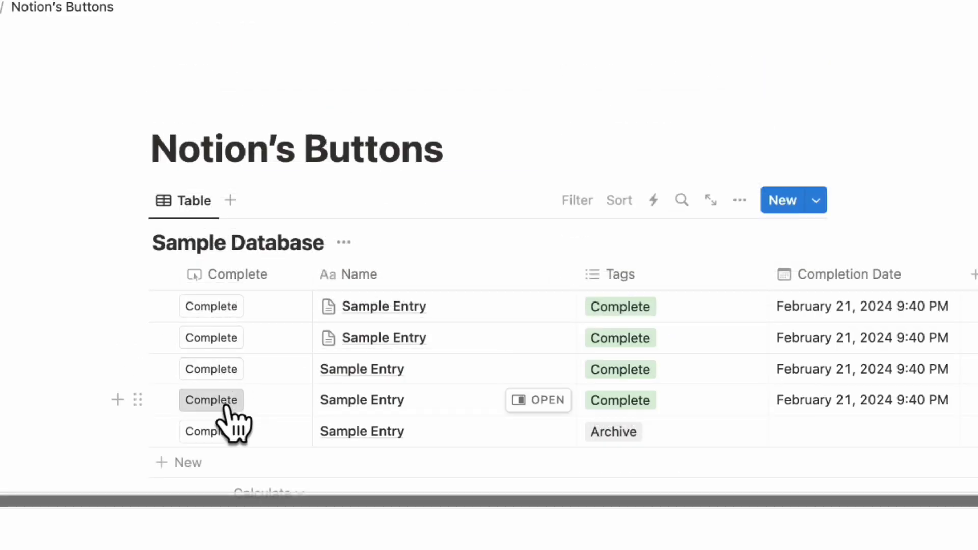
left_click(233, 431)
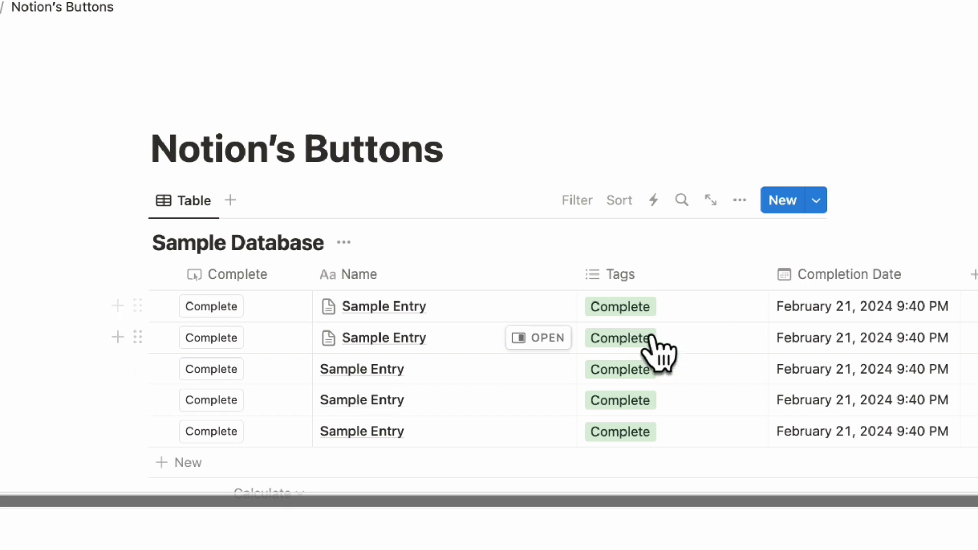
Add a Person property to Sample Database and close its settings
left_click(973, 276)
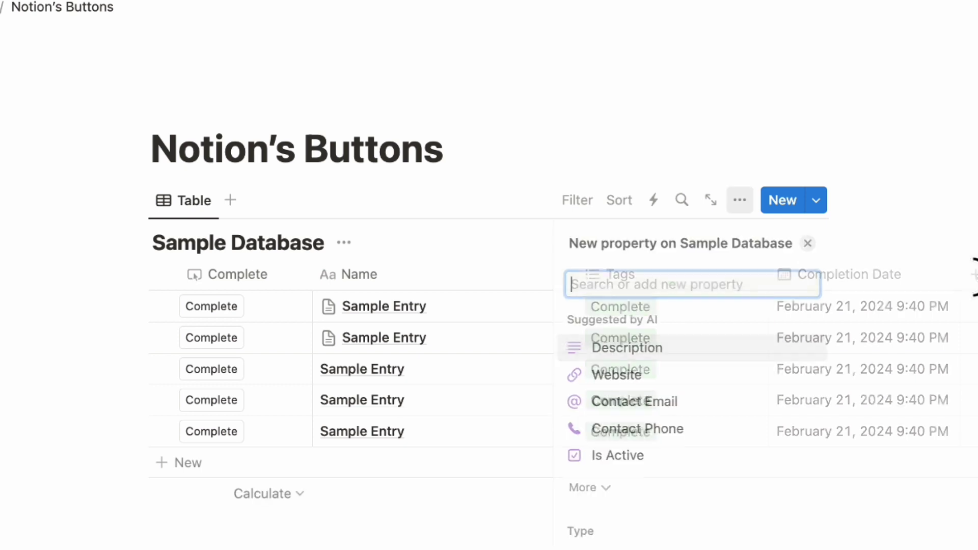
type("per")
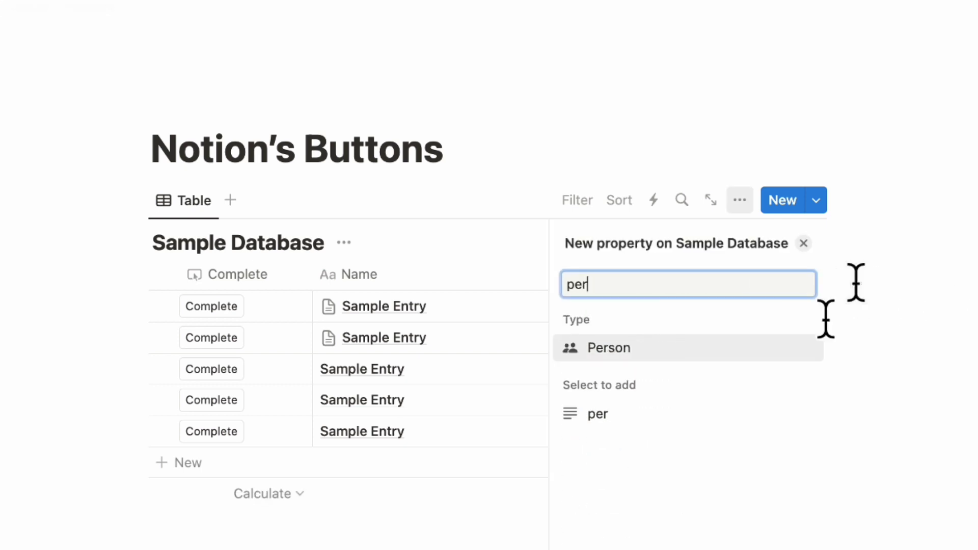
left_click(646, 352)
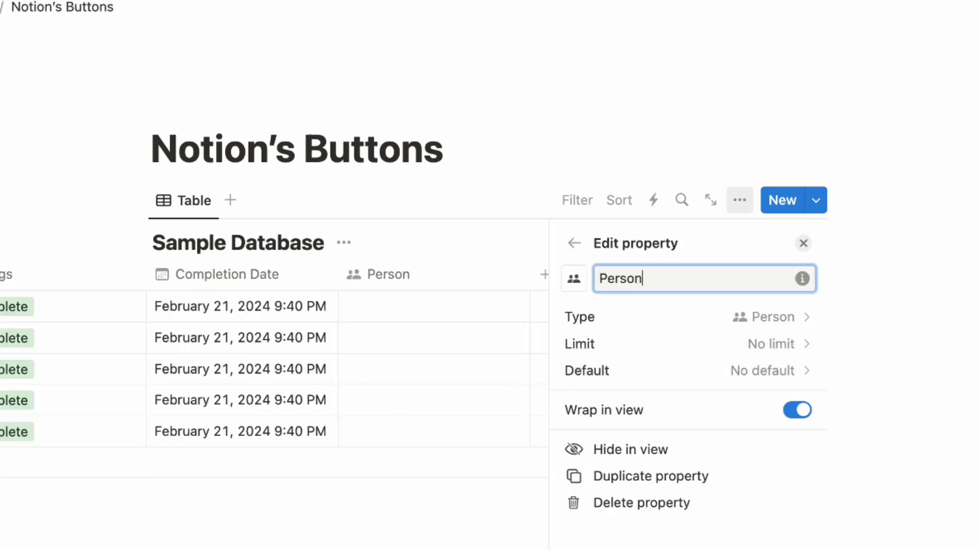
left_click(803, 244)
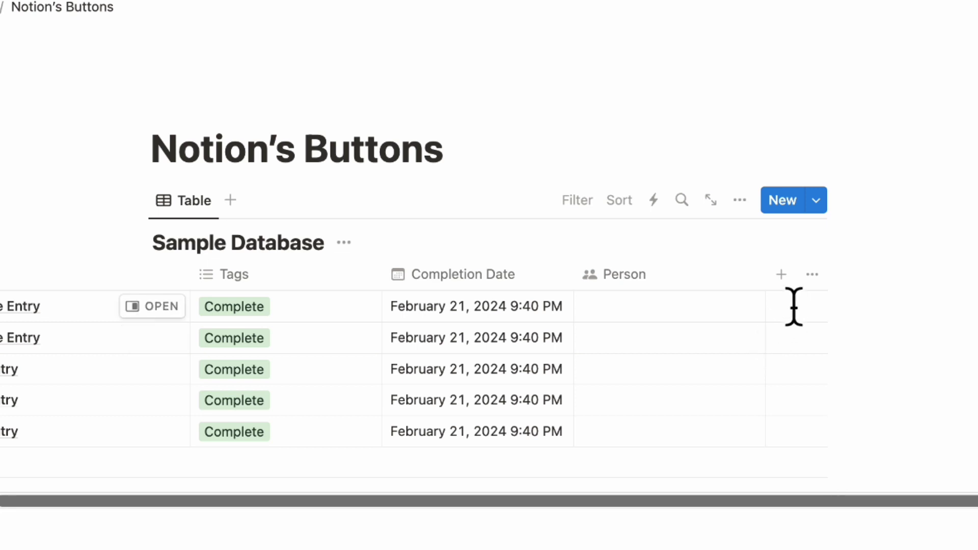
Add a Formula property to Sample Database
left_click(781, 276)
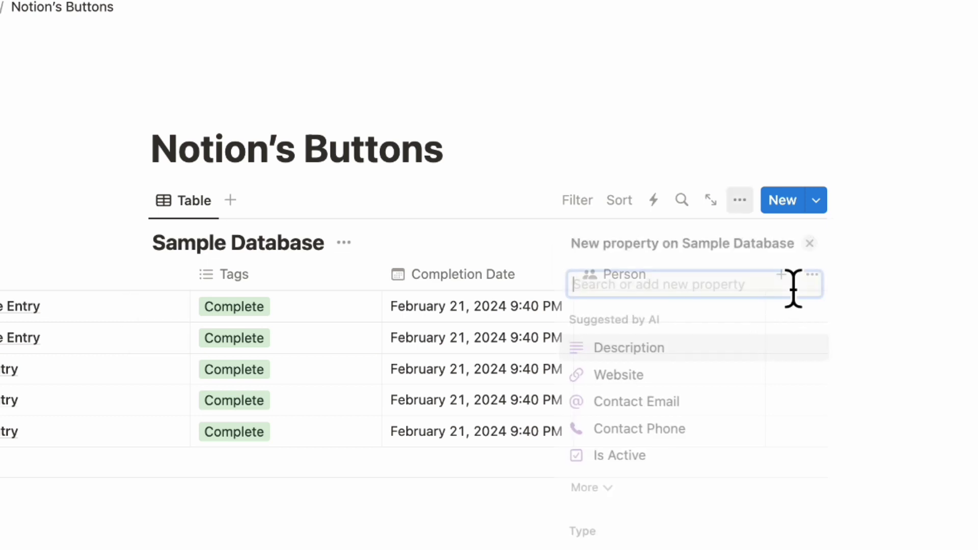
scroll(726, 475, "down", 10)
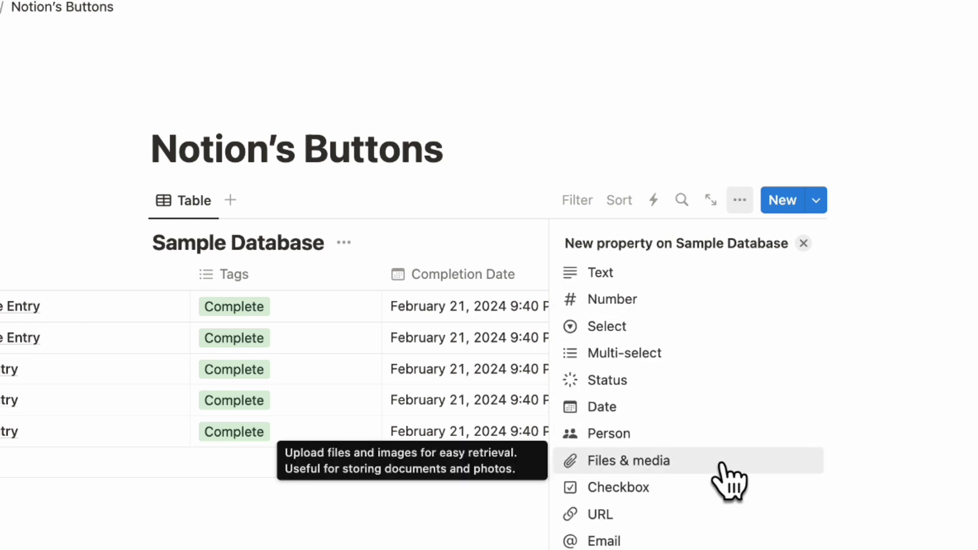
scroll(713, 466, "down", 3)
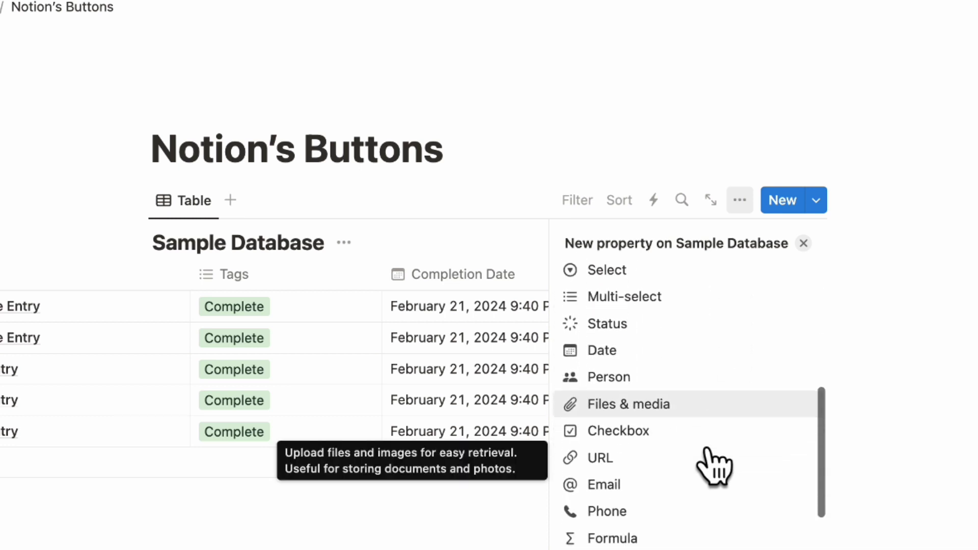
left_click(697, 539)
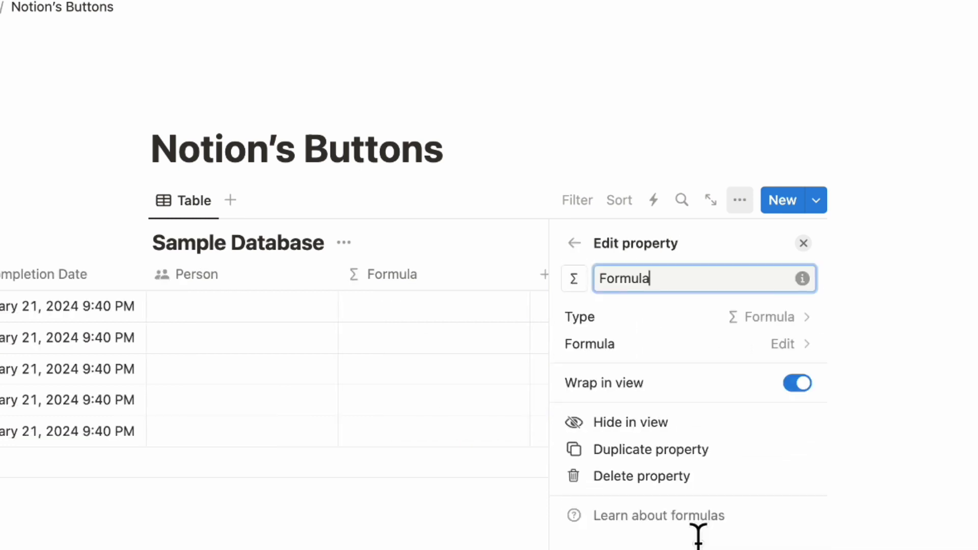
Set the new property's formula to Person.length(), rename the property "Upvotes", and close its settings
left_click(737, 346)
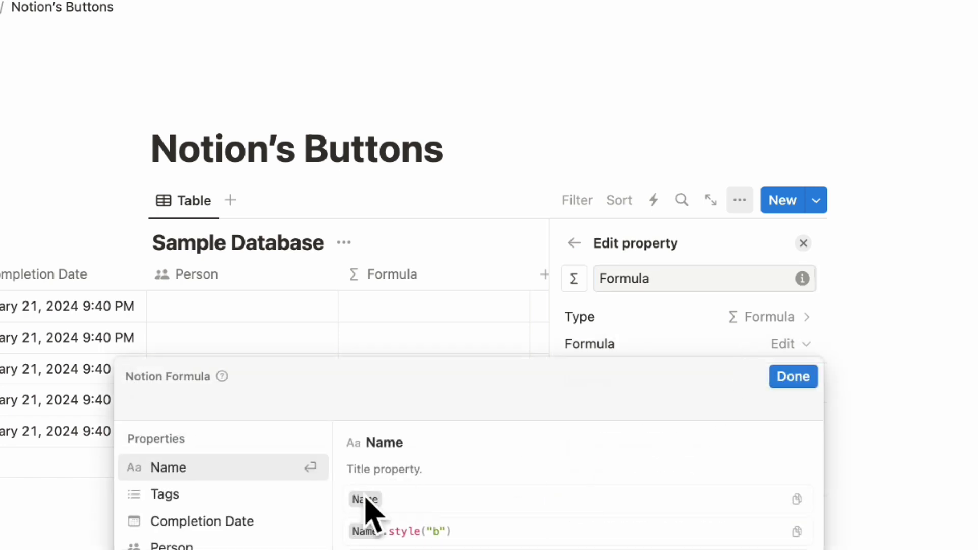
left_click(286, 544)
type(".length()")
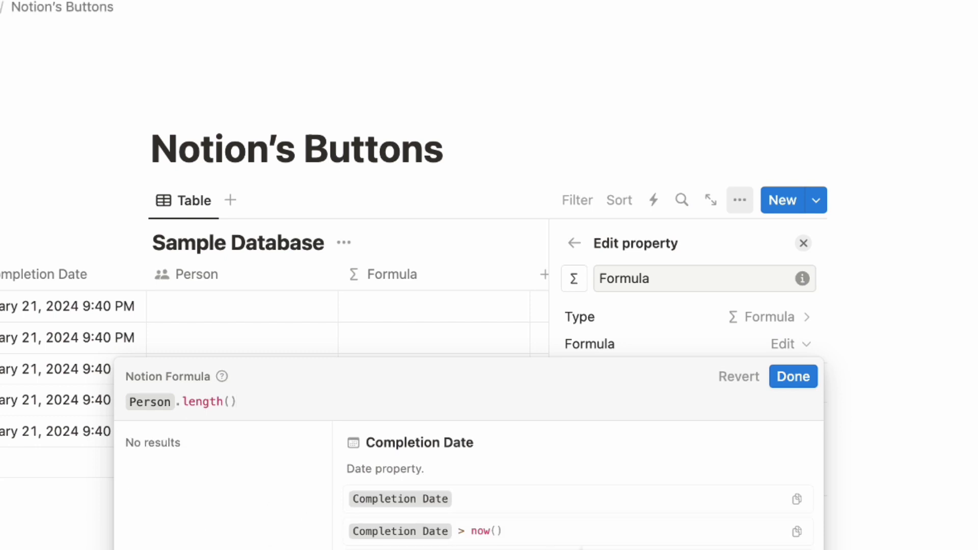
left_click(790, 377)
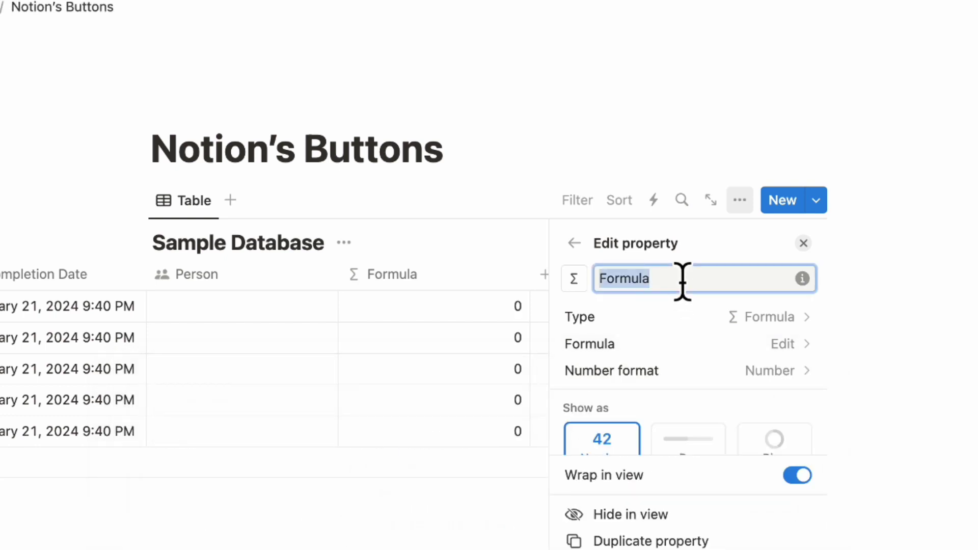
type("Upvotes")
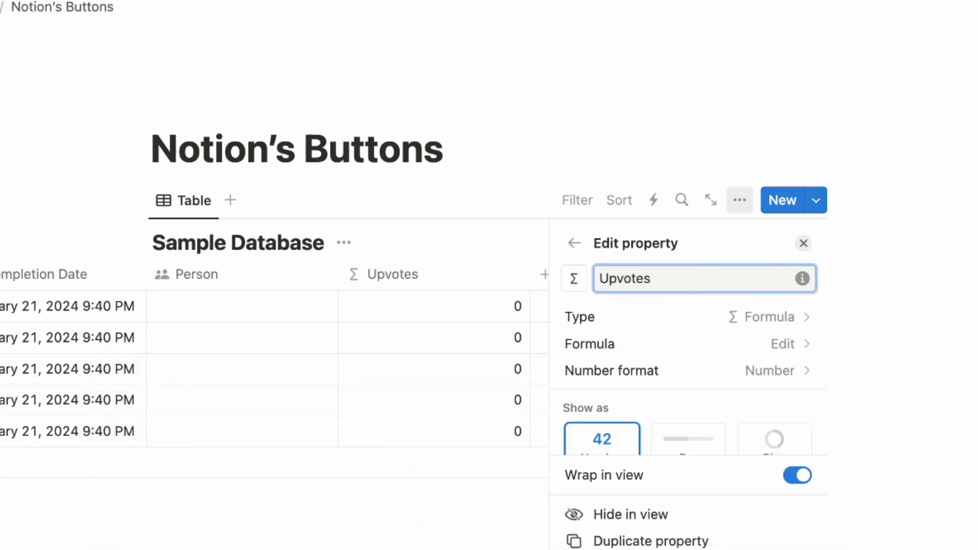
left_click(803, 243)
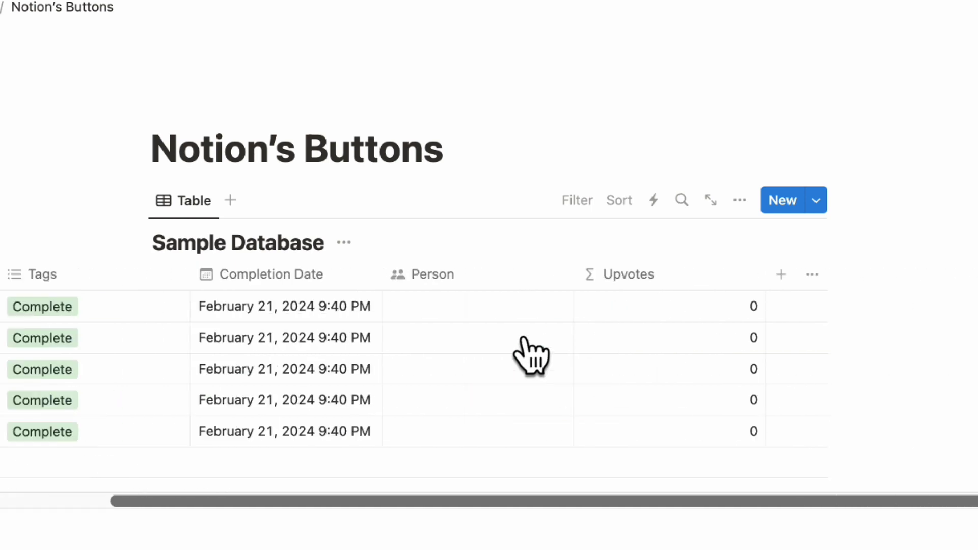
Add a Button property named "Upvote" to Sample Database
left_click(781, 274)
type("button")
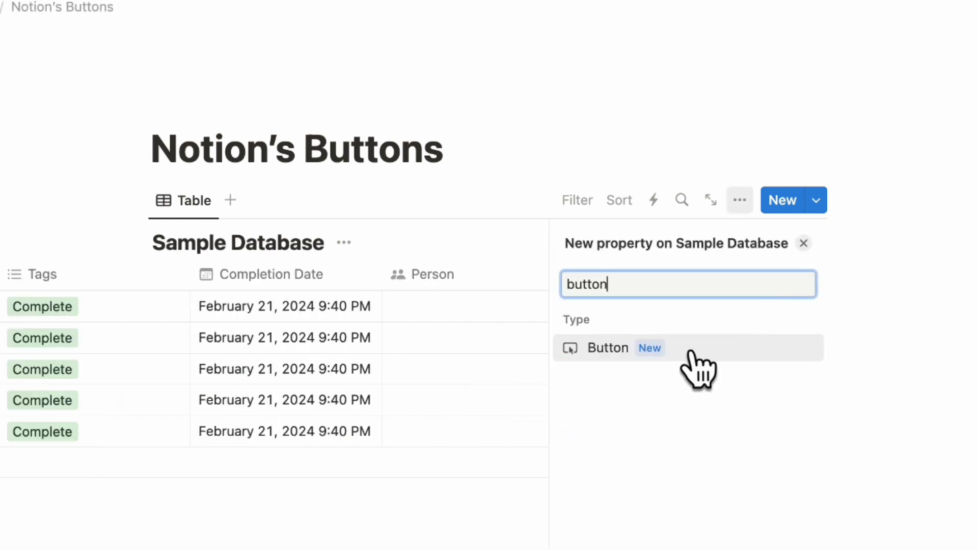
left_click(691, 352)
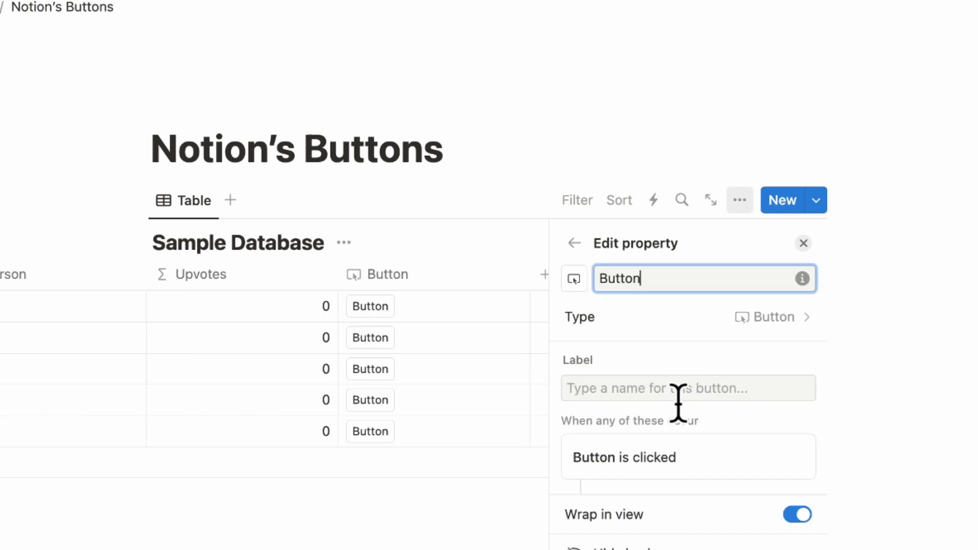
double_click(657, 277)
type("Upvote")
Give the Upvote button an action that sets Person to the person who clicked the button, and close the property settings
scroll(698, 461, "down", 2)
left_click(694, 466)
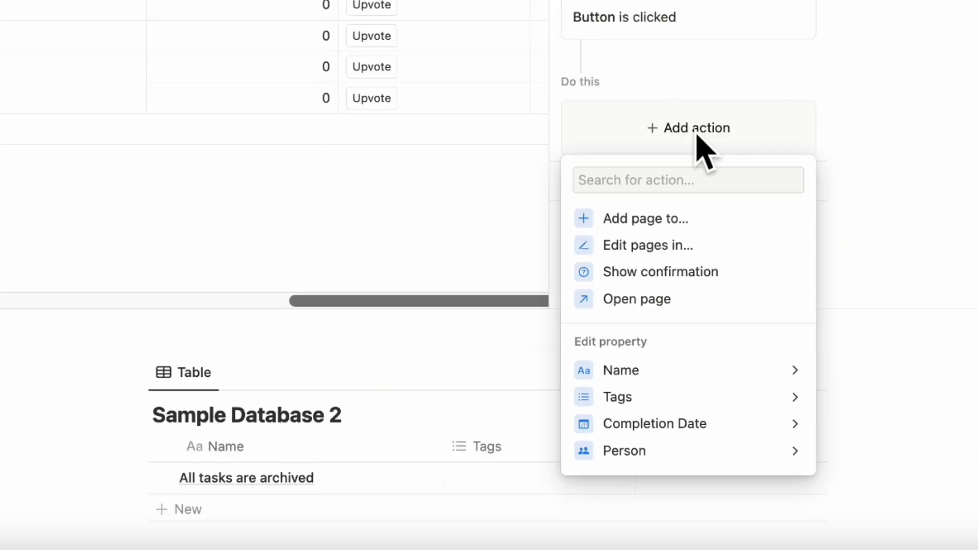
left_click(705, 452)
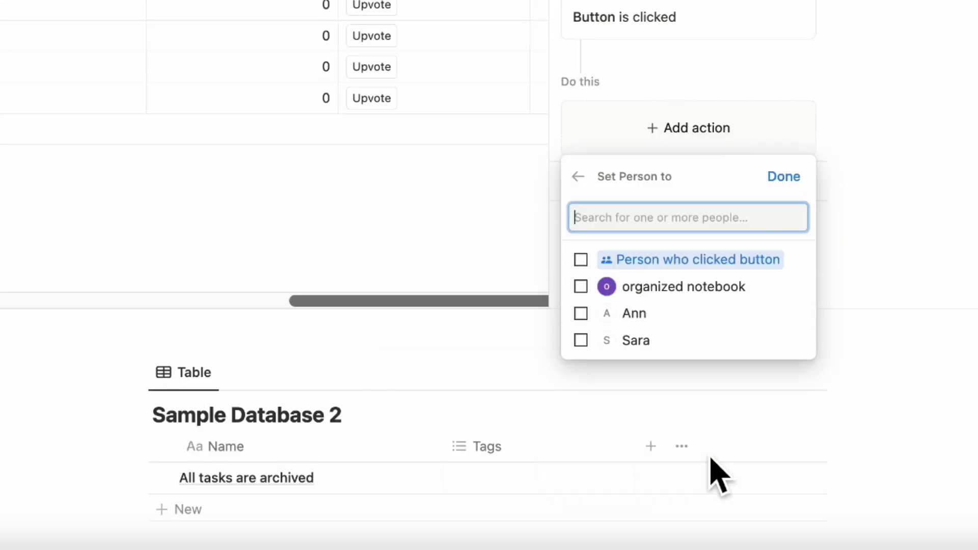
left_click(706, 261)
left_click(782, 178)
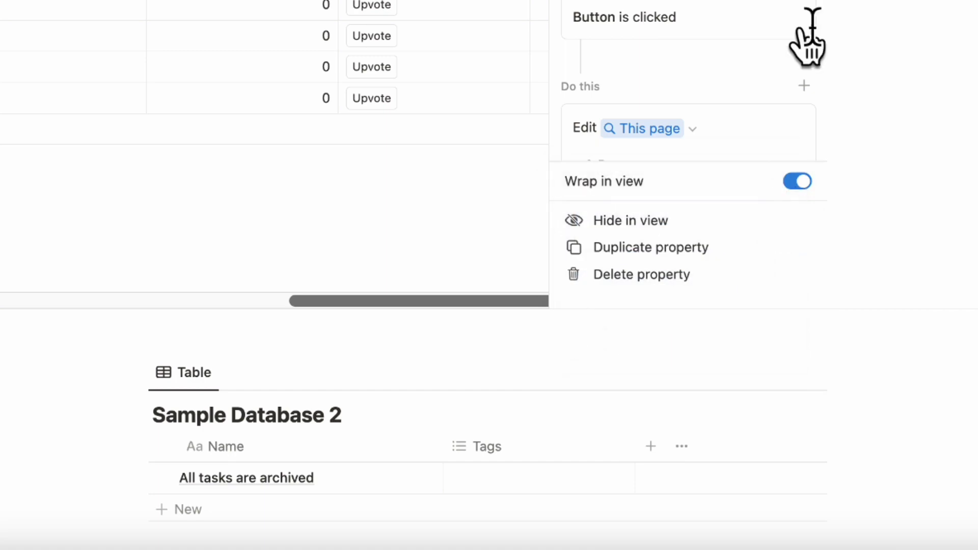
key("Escape")
scroll(288, 290, "up", 4)
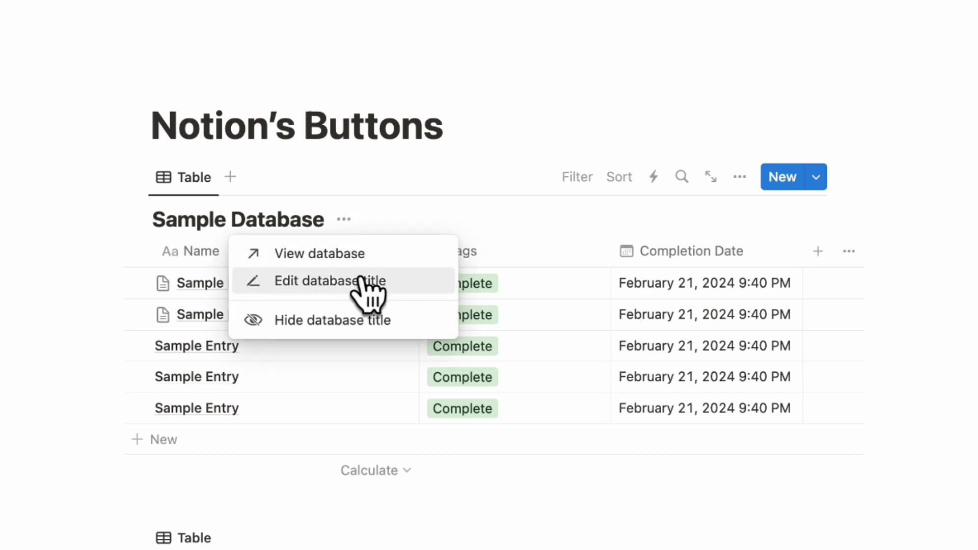
Rename Sample Database to "Tasks"
left_click(366, 290)
type("Tasks")
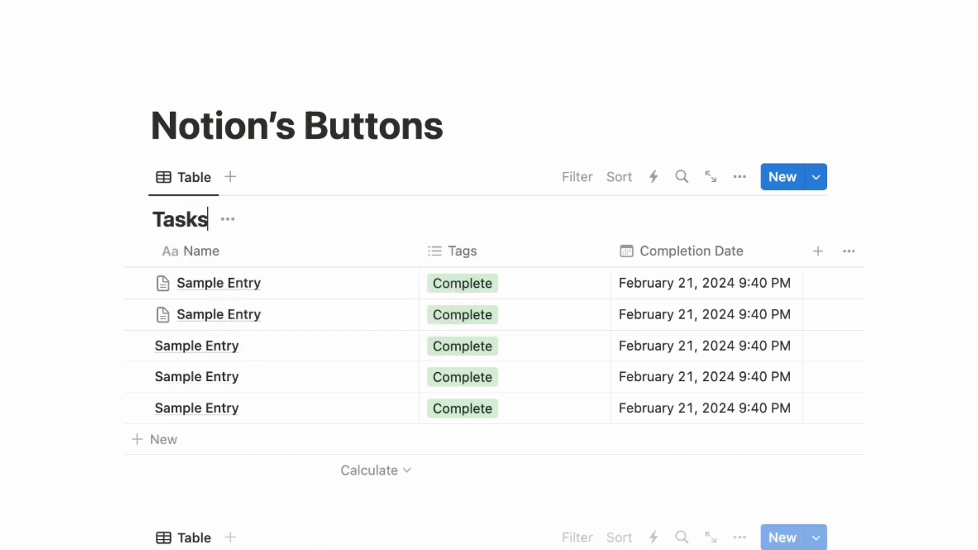
Rename Sample Database 2 to "Sub Tasks"
scroll(356, 516, "down", 5)
left_click(363, 420)
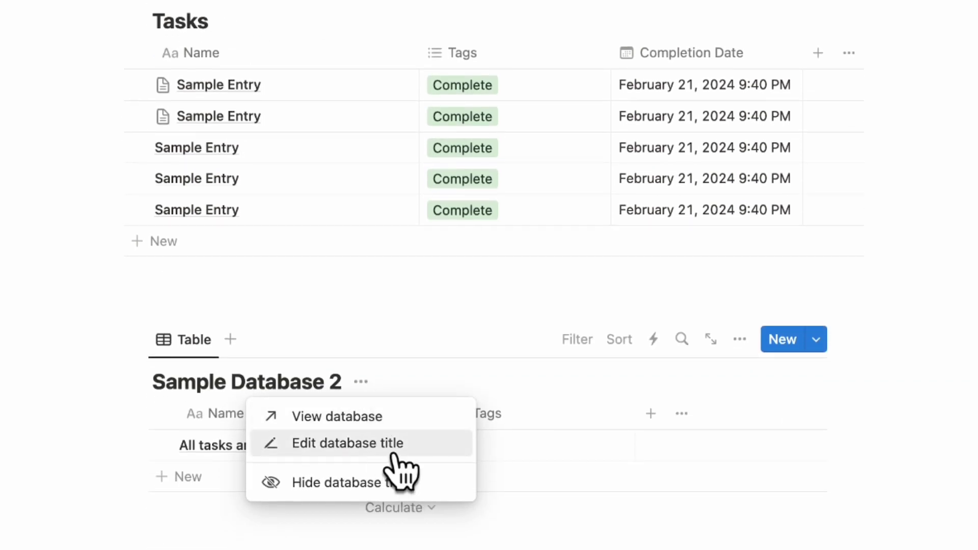
left_click(402, 448)
type("Sub")
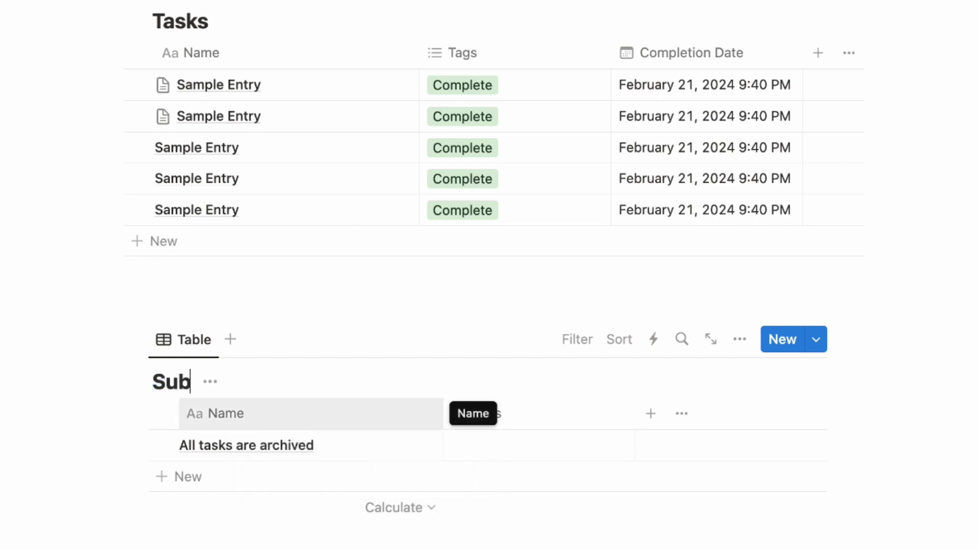
type(" Tasks")
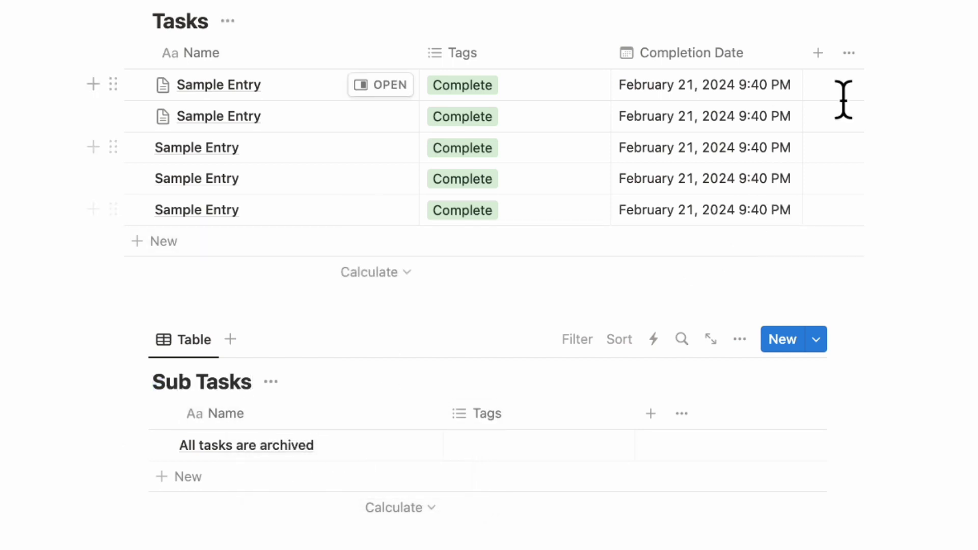
Add a relation property from Tasks to the Sub Tasks database, shown on Sub Tasks as well, and close the property settings
left_click(818, 52)
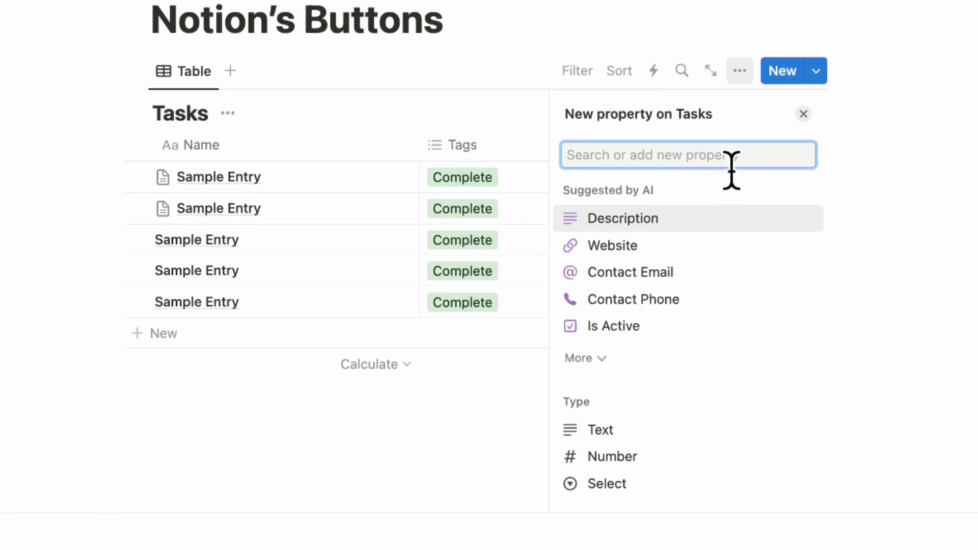
type("relation")
left_click(697, 265)
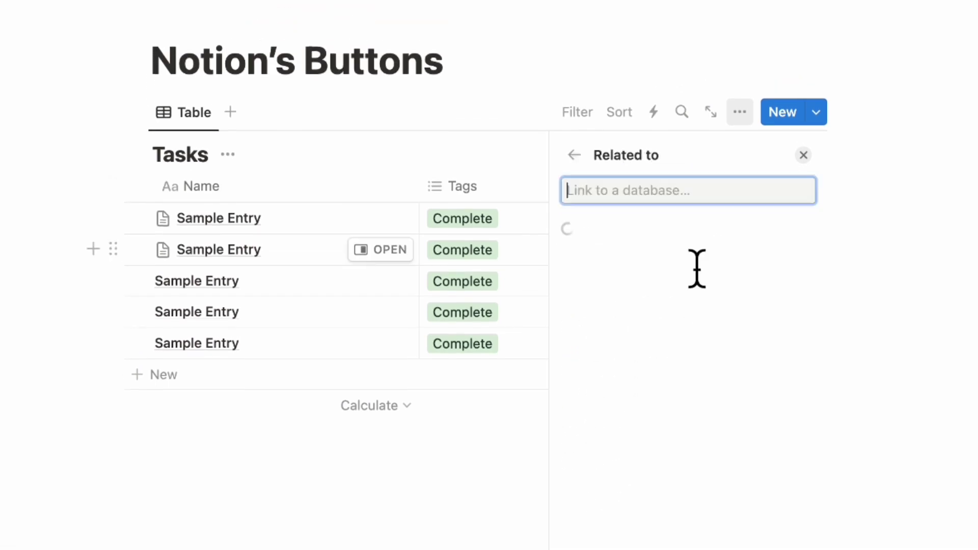
left_click(767, 283)
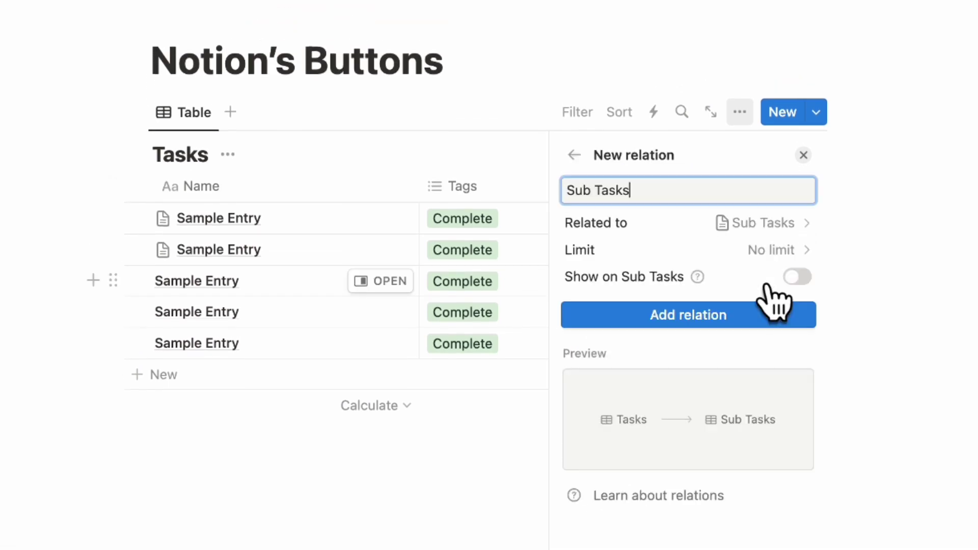
left_click(797, 277)
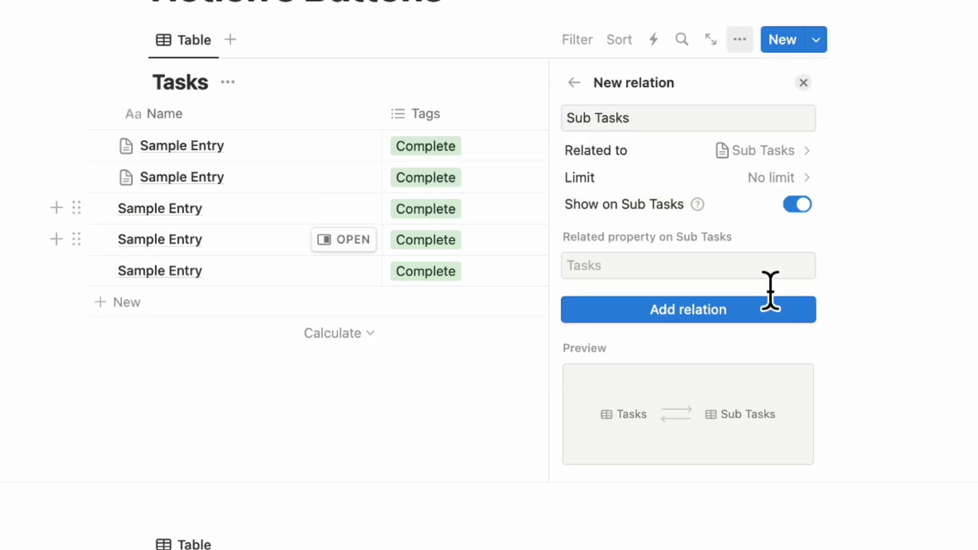
left_click(741, 318)
key("Escape")
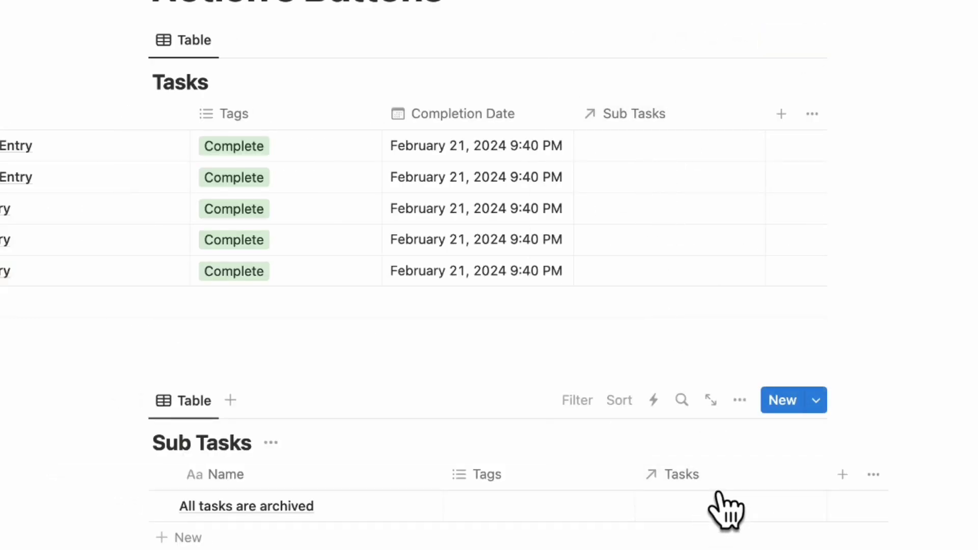
Add a Button property named "Add Sub Task" to the Tasks database
scroll(574, 301, "left", 5)
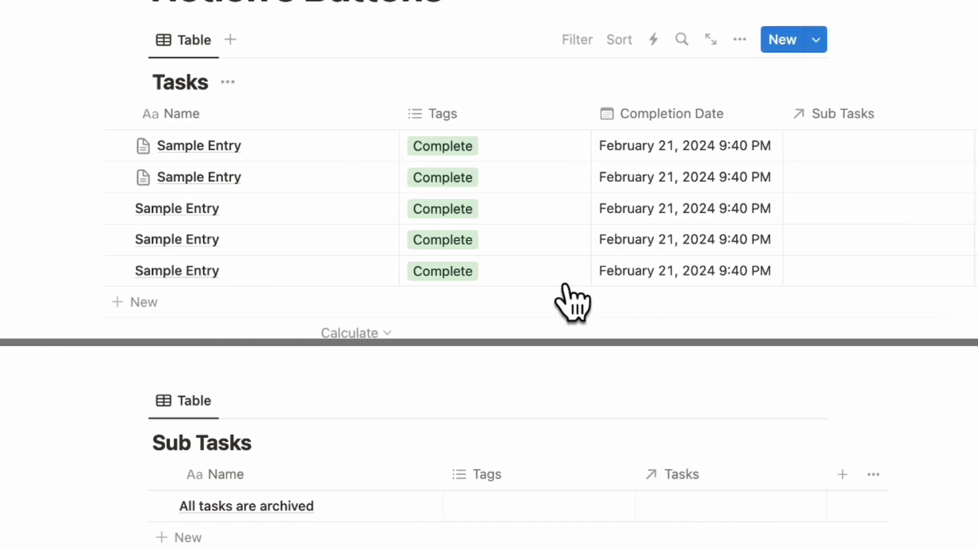
mouse_move(404, 163)
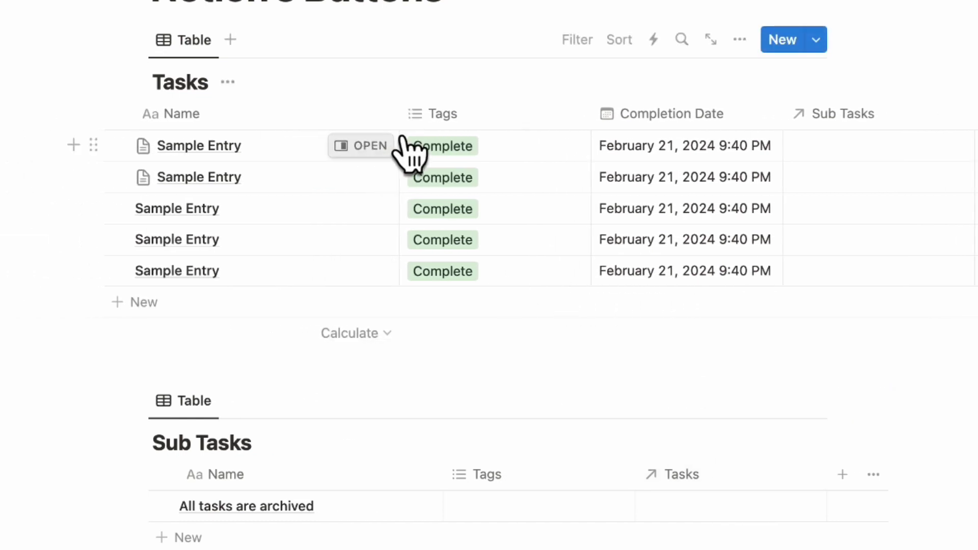
scroll(595, 191, "right", 5)
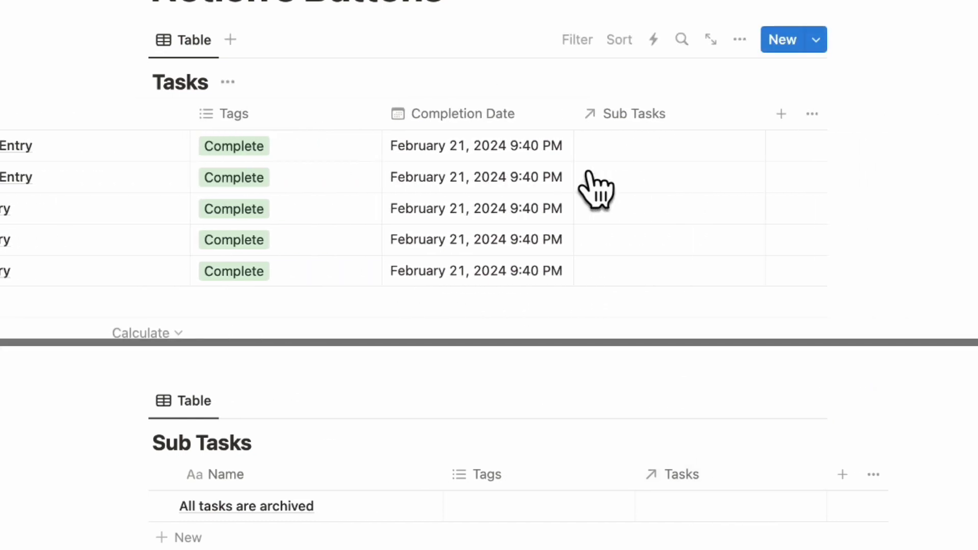
left_click(782, 114)
type("button")
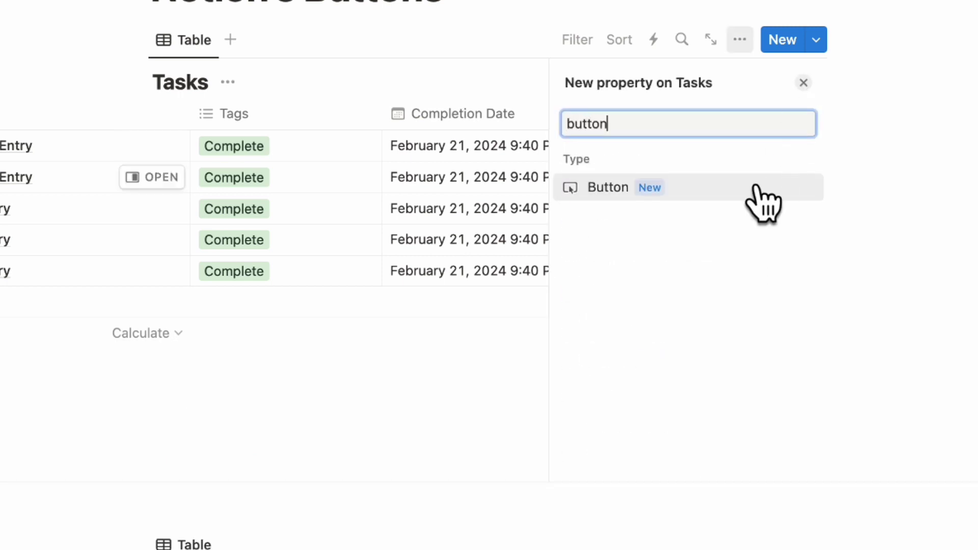
left_click(756, 187)
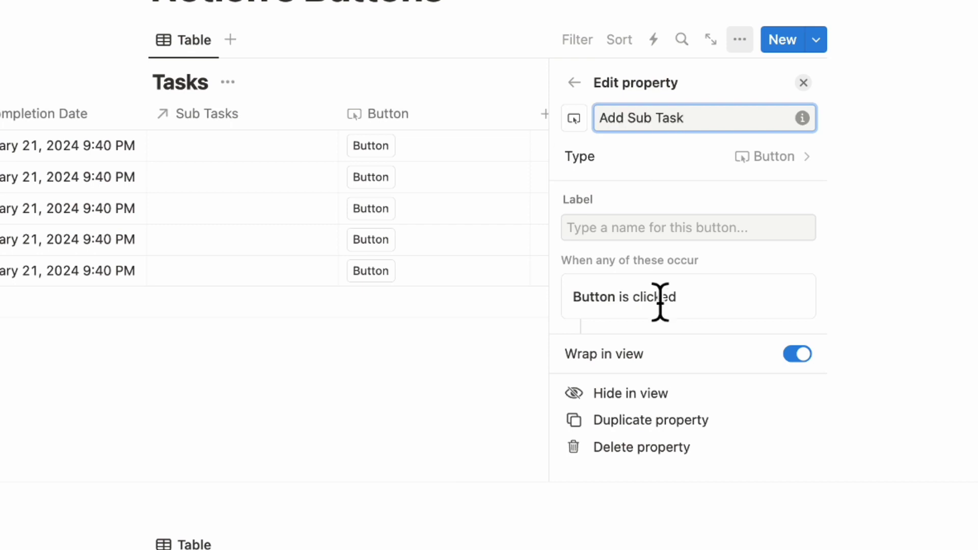
Give the Add Sub Task button an action that adds a page to the Sub Tasks database
scroll(660, 302, "down", 3)
left_click(684, 305)
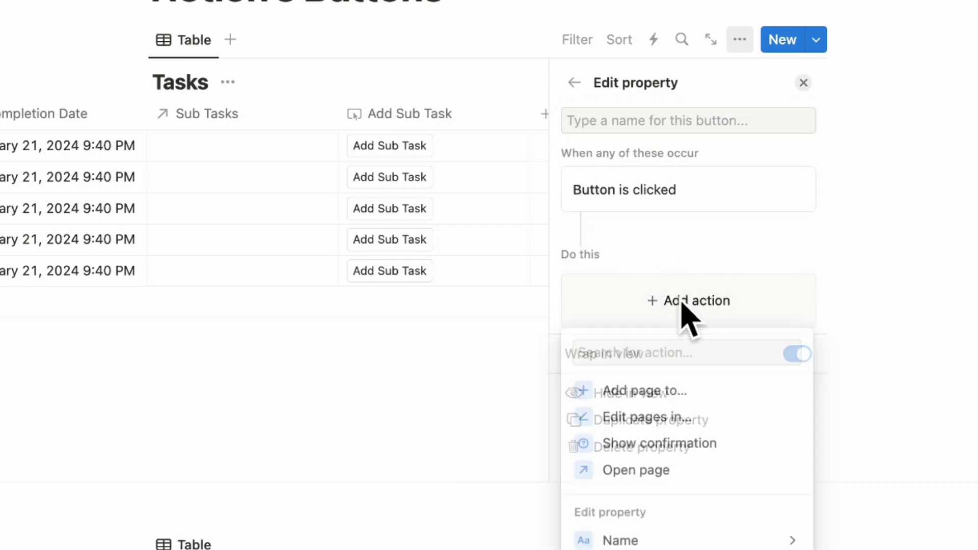
left_click(698, 388)
left_click(730, 307)
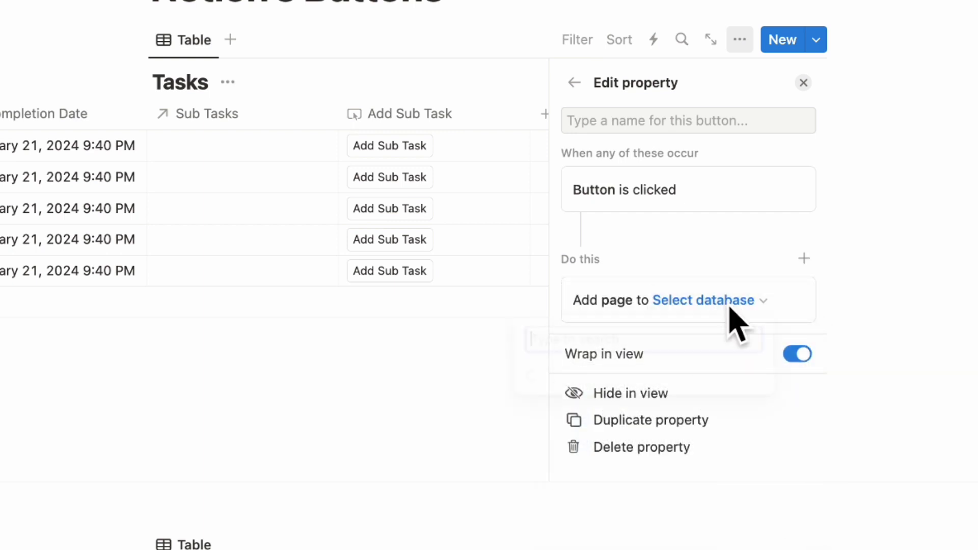
left_click(693, 462)
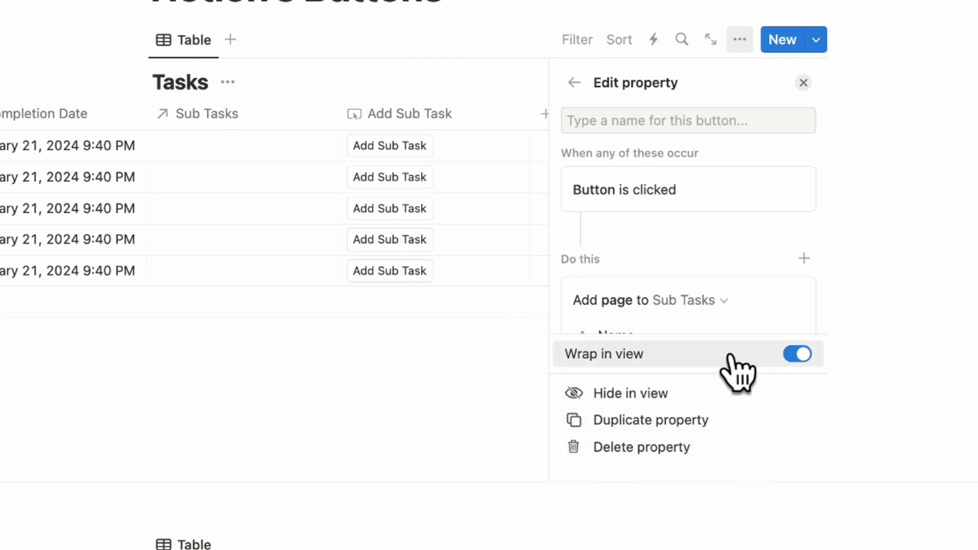
Set the added page's Tasks relation to This page, and close the button's property settings
scroll(740, 299, "down", 3)
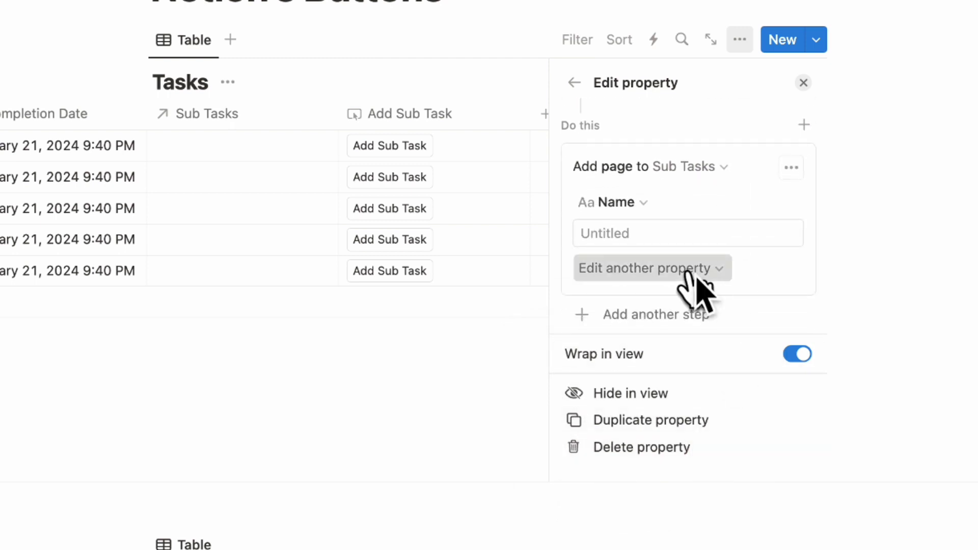
left_click(695, 277)
left_click(653, 370)
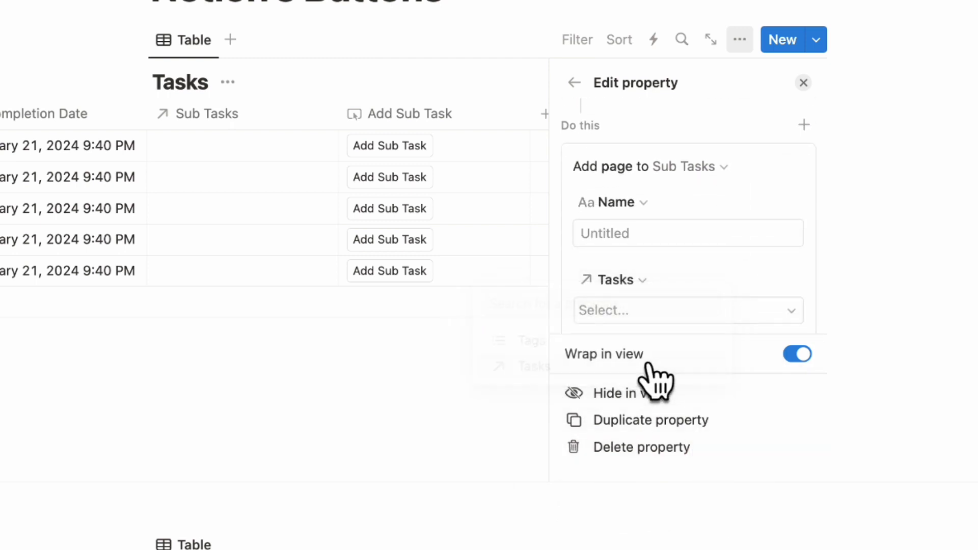
left_click(695, 316)
left_click(683, 420)
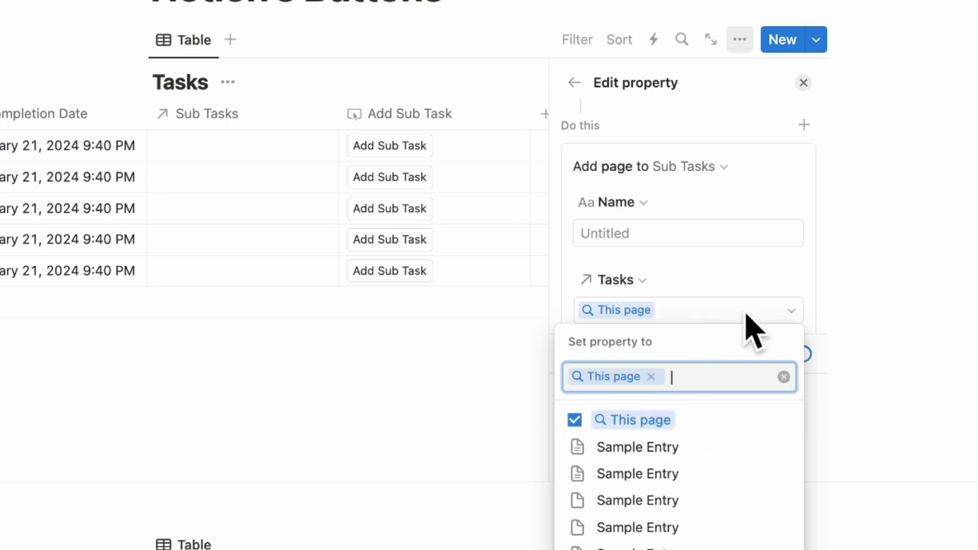
left_click(744, 282)
scroll(744, 282, "down", 3)
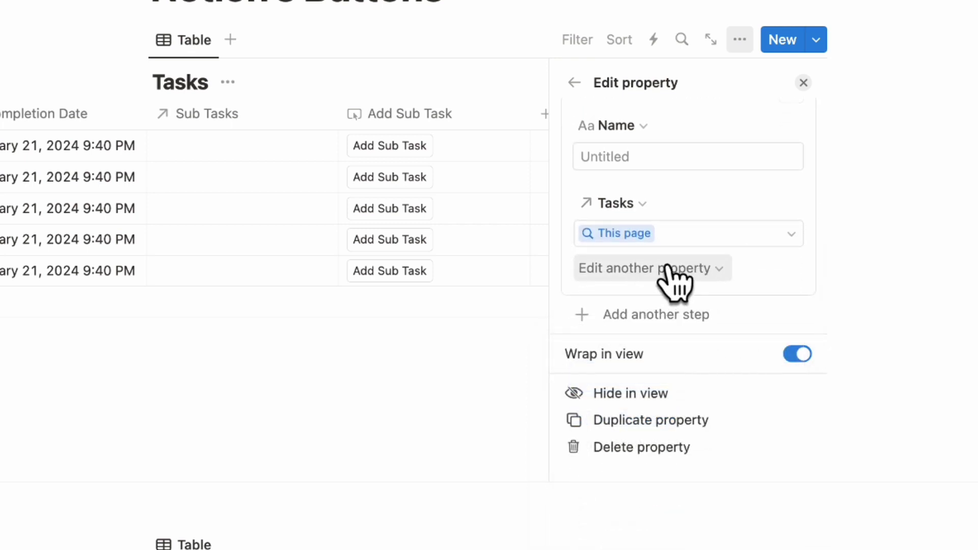
scroll(726, 262, "up", 5)
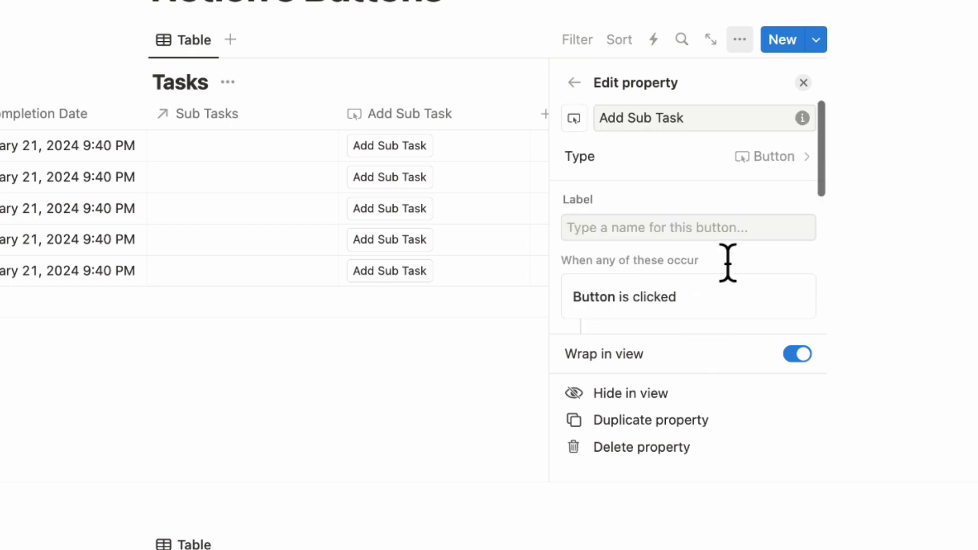
scroll(727, 262, "up", 1)
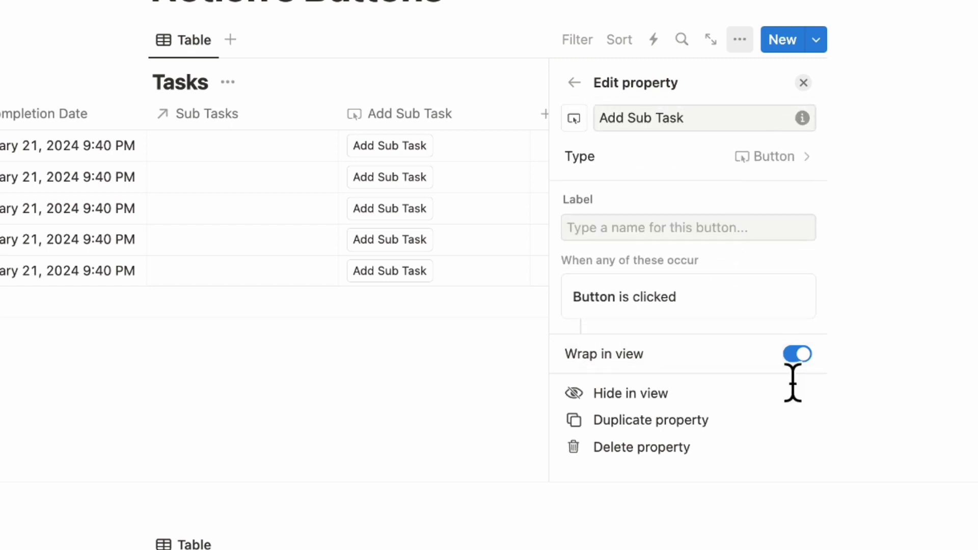
left_click(803, 83)
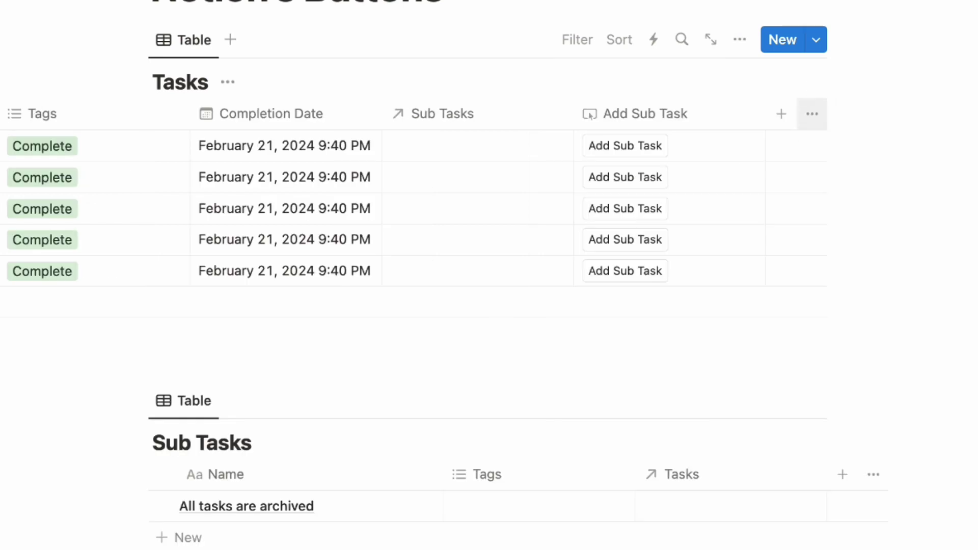
Create four untitled sub tasks for the first Sample Entry in Tasks using its Add Sub Task button
scroll(509, 199, "left", 10)
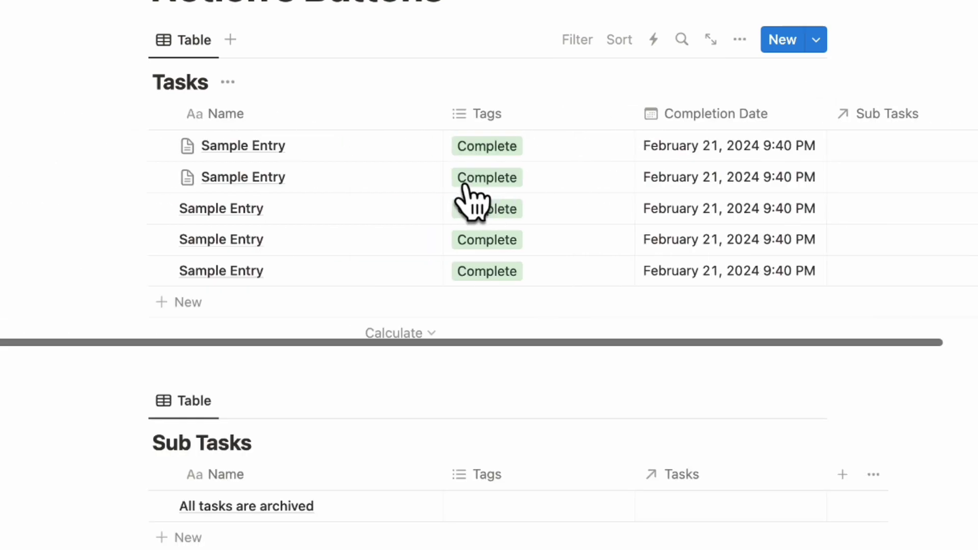
scroll(469, 200, "right", 10)
scroll(581, 174, "left", 10)
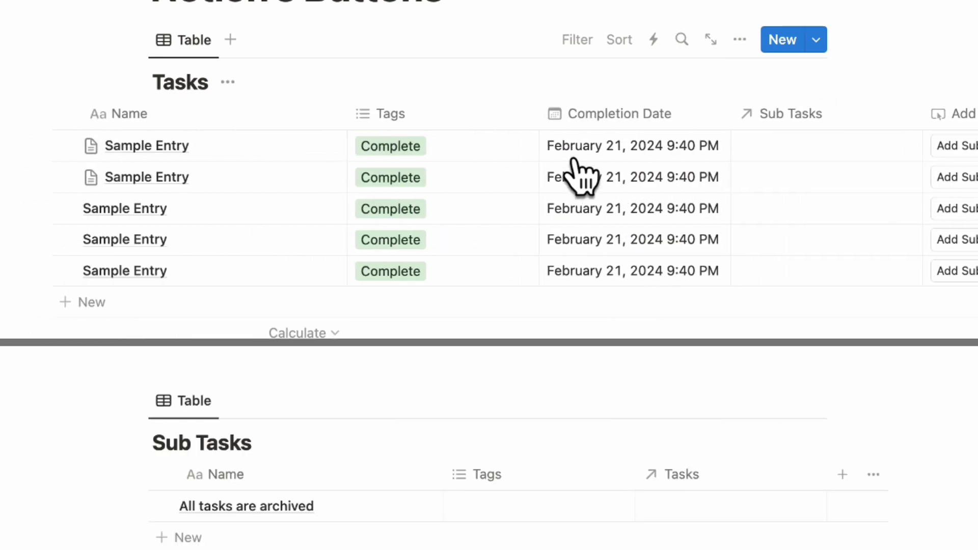
scroll(563, 163, "right", 10)
left_click(639, 147)
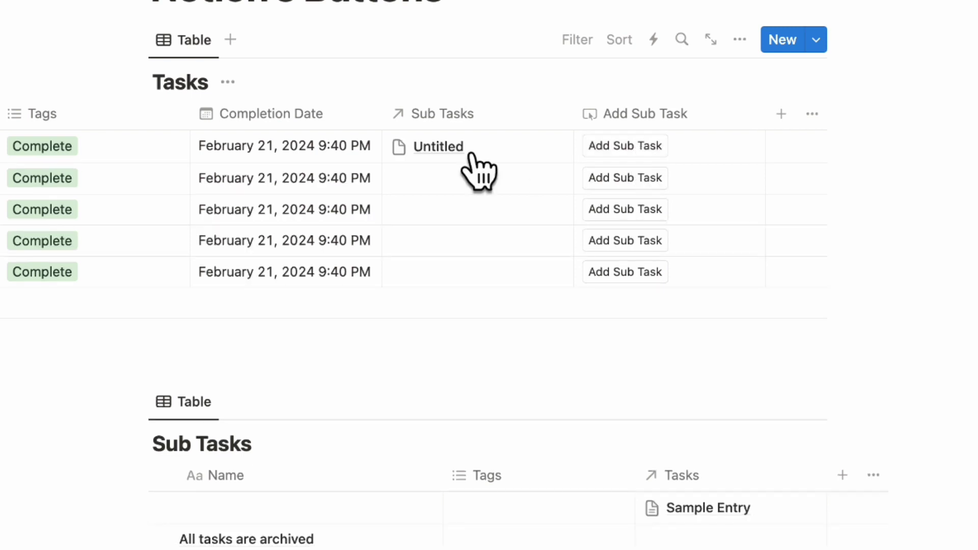
left_click(625, 149)
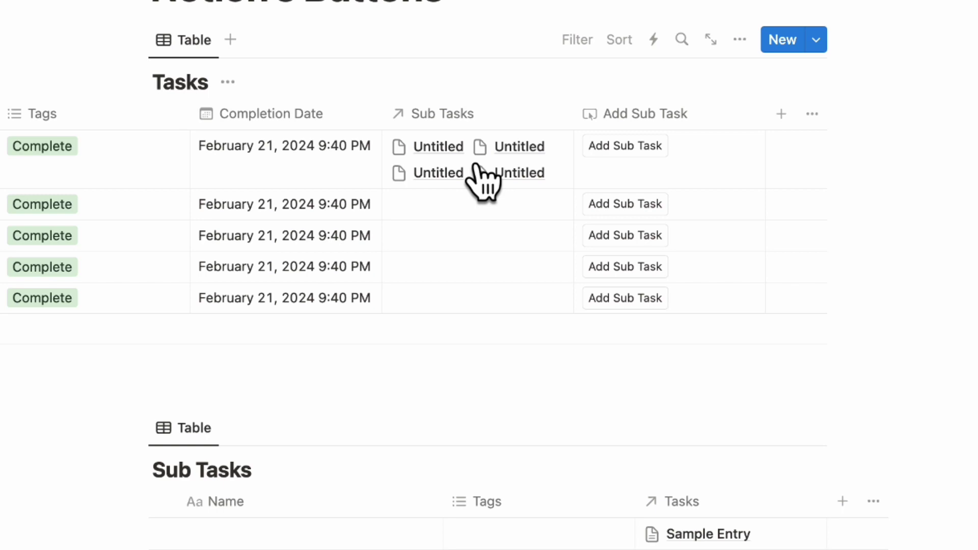
scroll(484, 183, "left", 8)
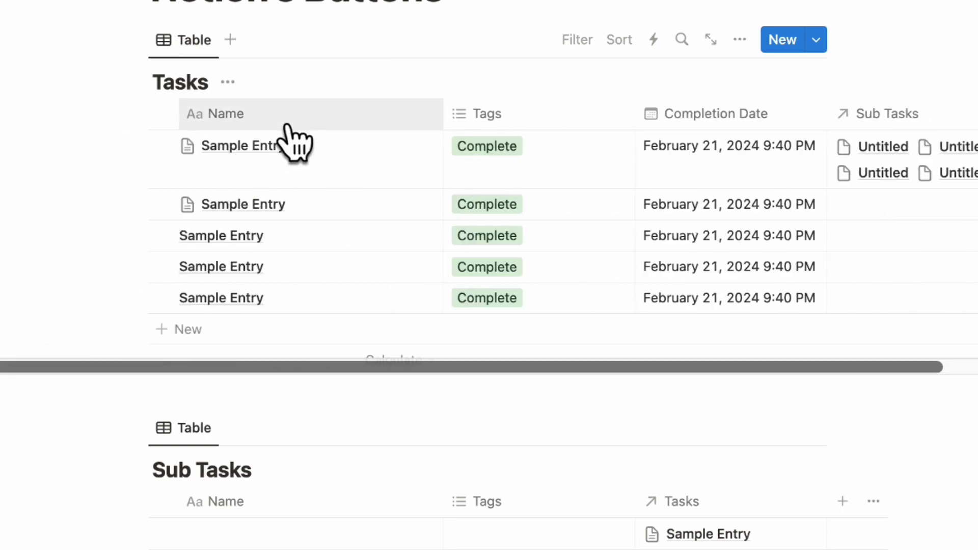